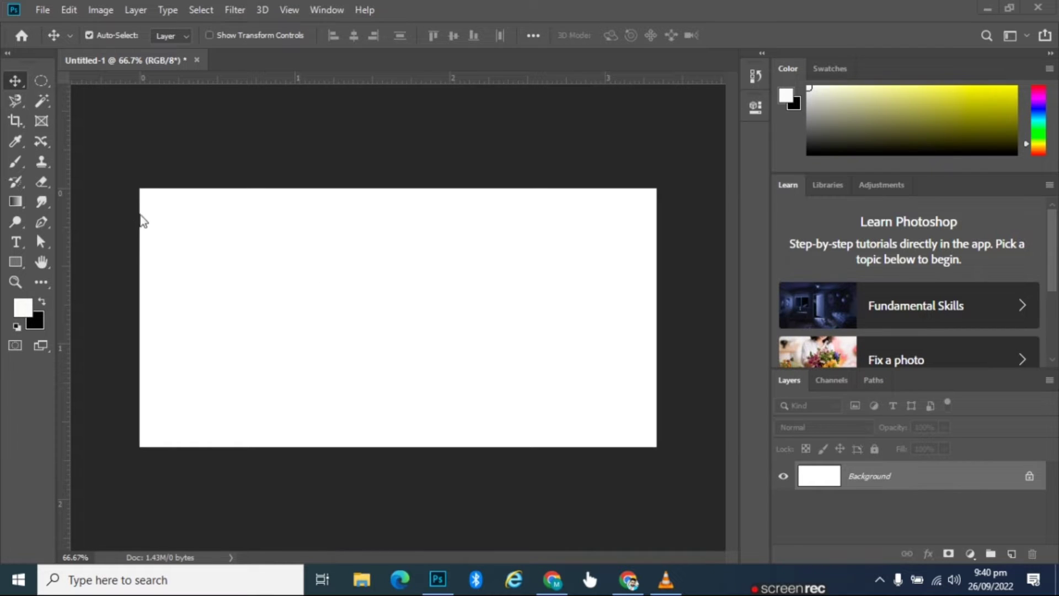
Step: Draw a diagonal white-to-black linear gradient across the canvas using the black-white preset
click(18, 204)
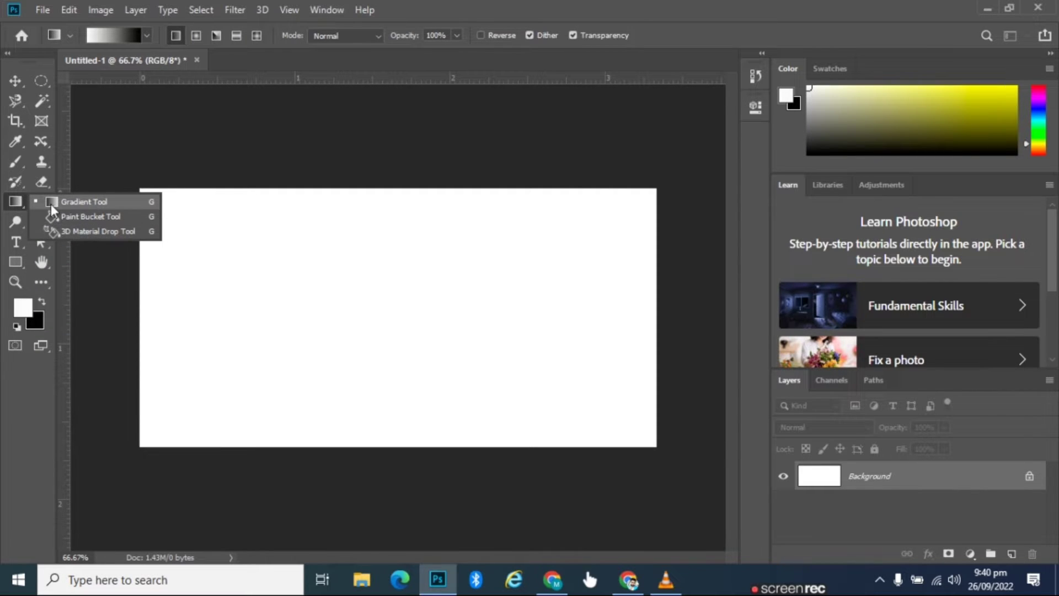
click(81, 203)
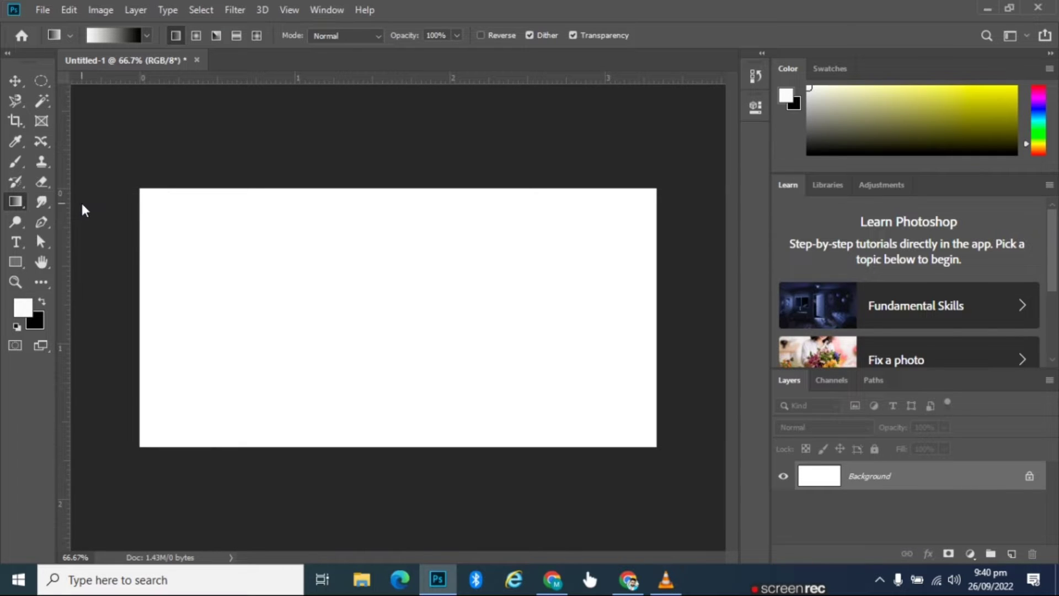
click(146, 36)
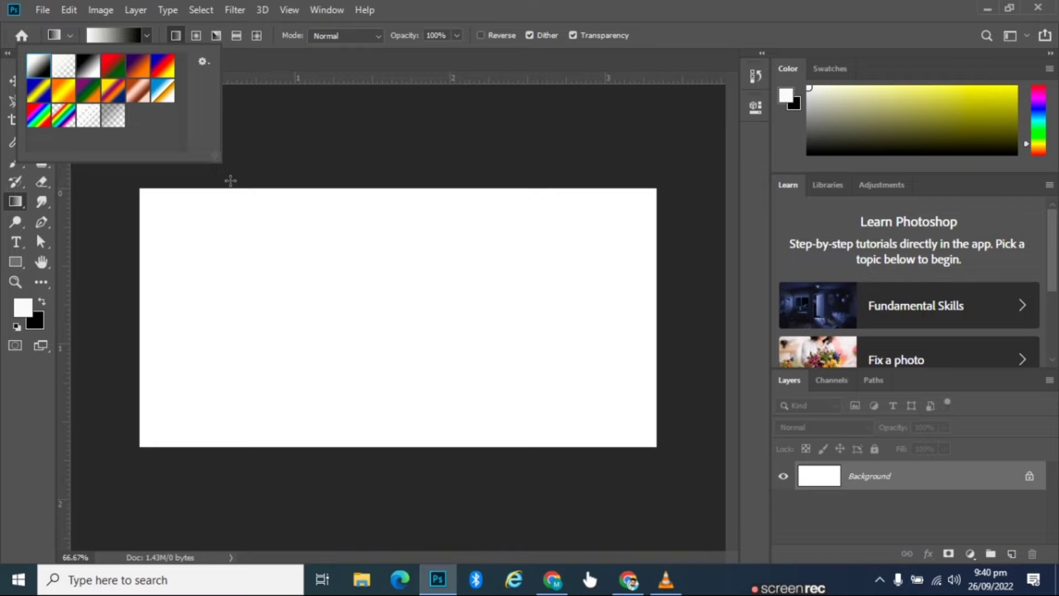
drag(197, 225, 510, 377)
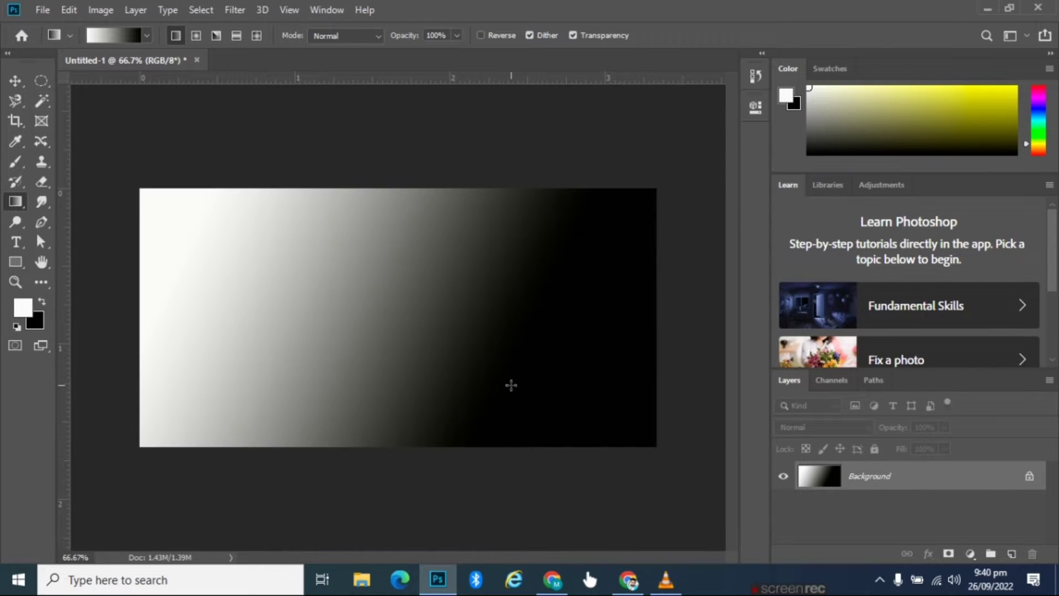
Step: Invert the gradient, then redraw it vertically and finally horizontally, white left to black right
key(ctrl+i)
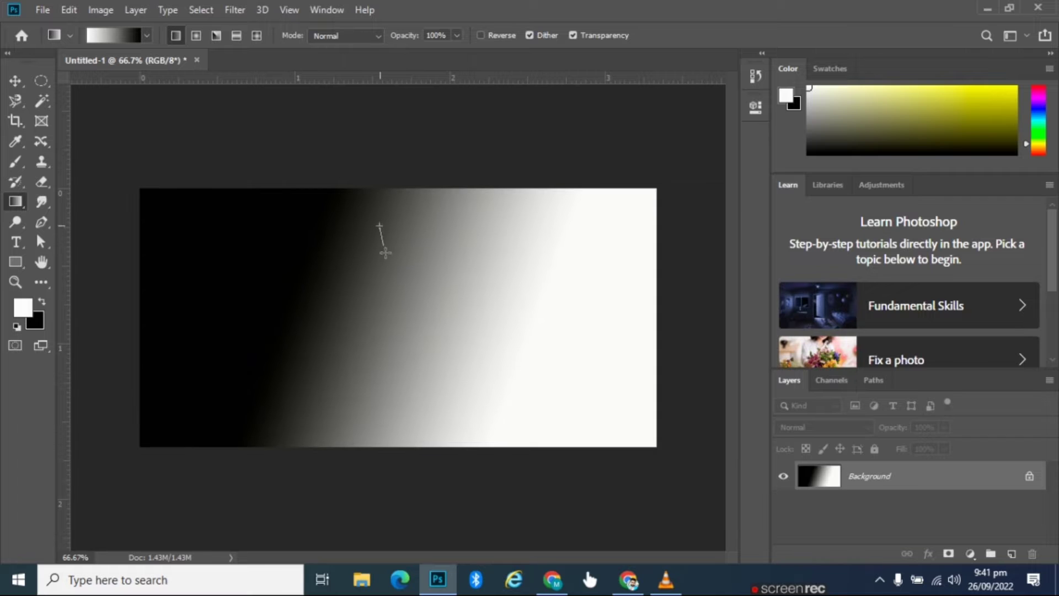
drag(380, 220, 386, 414)
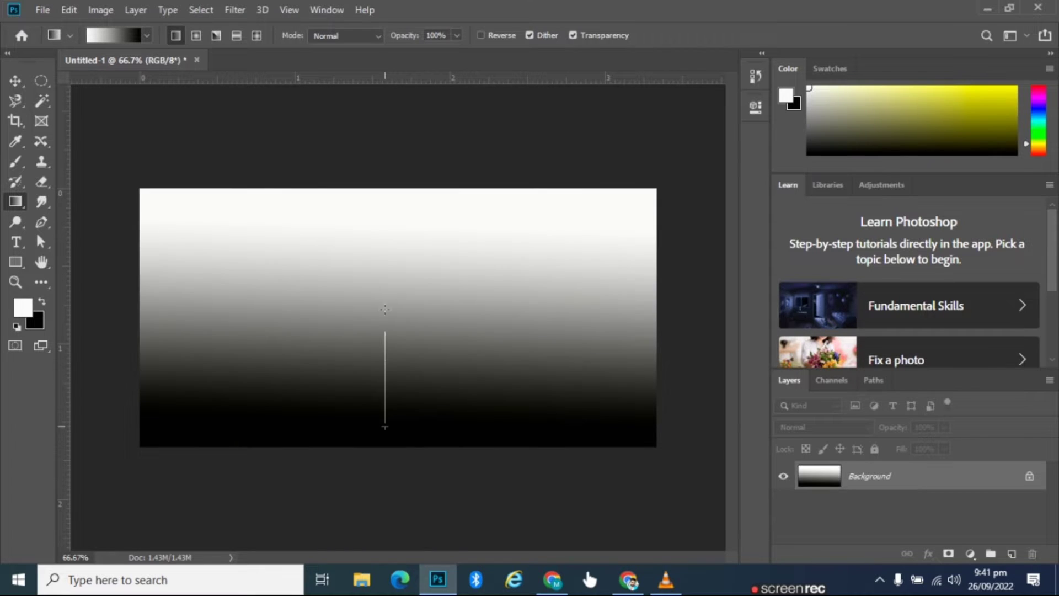
drag(385, 309, 385, 309)
drag(385, 267, 385, 356)
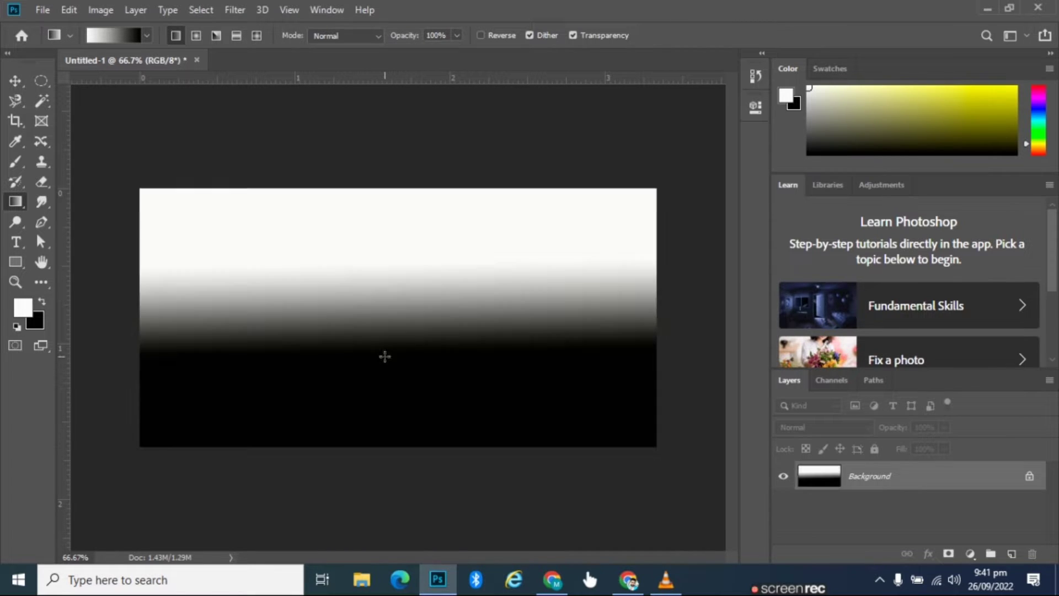
drag(239, 299, 472, 315)
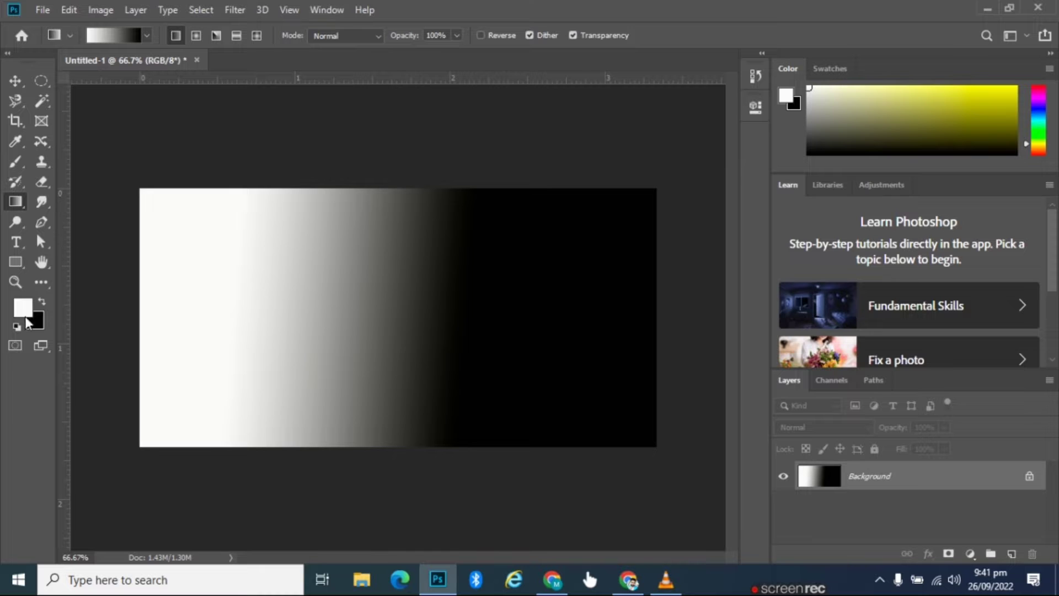
Step: Set the foreground colour to dark blue 121682
click(23, 308)
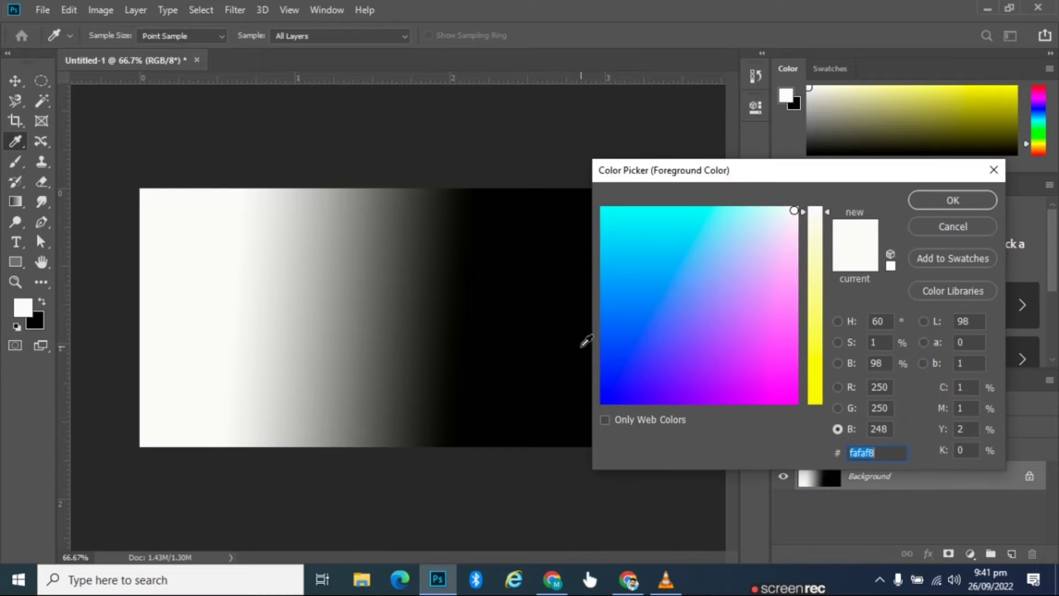
click(614, 386)
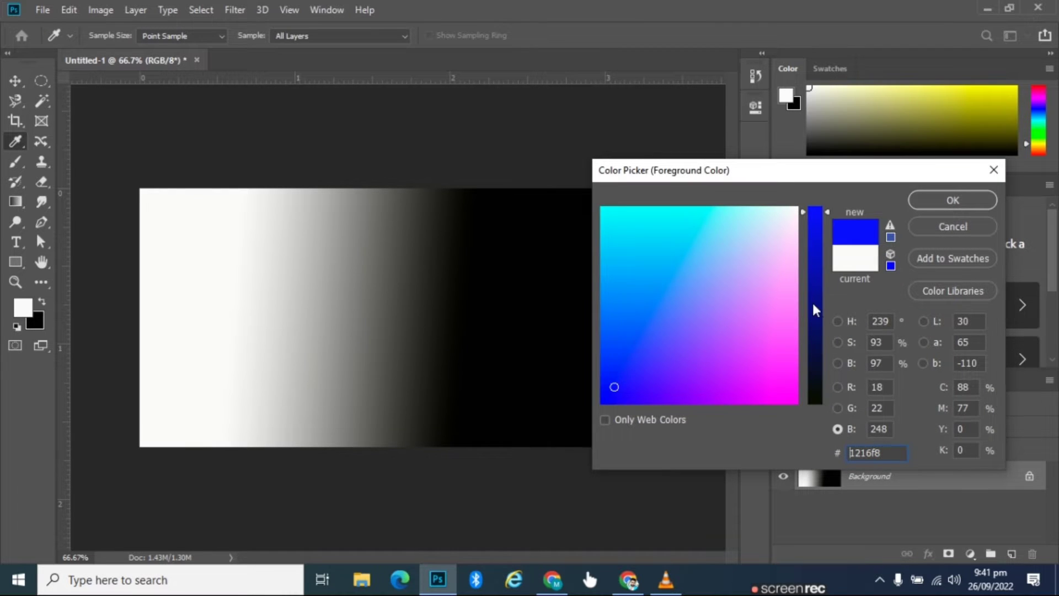
click(813, 303)
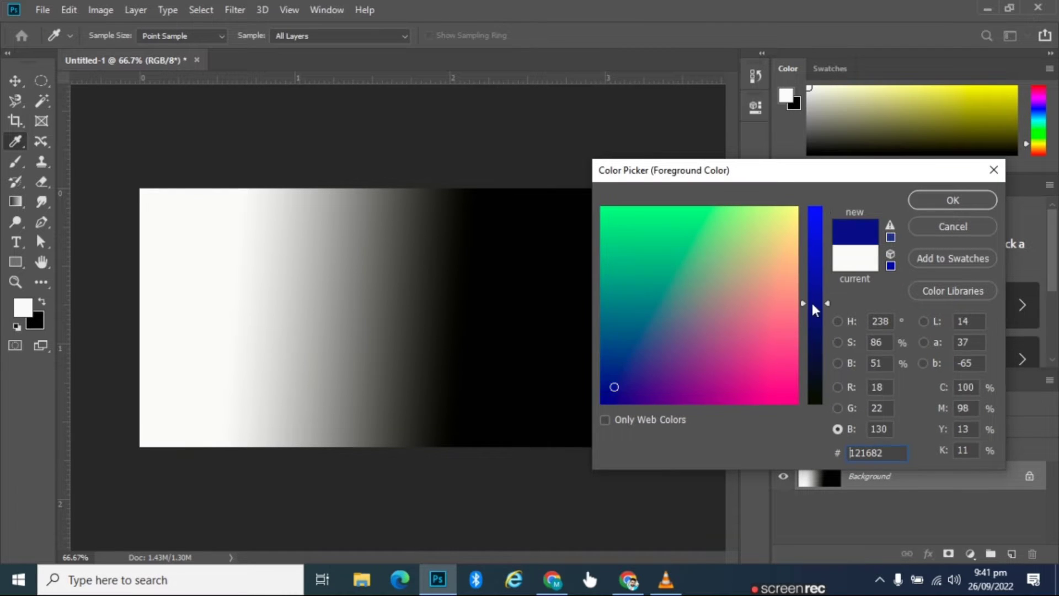
click(927, 202)
Step: Set the background colour to medium blue 2d7fcf after trying lighter blues
click(38, 319)
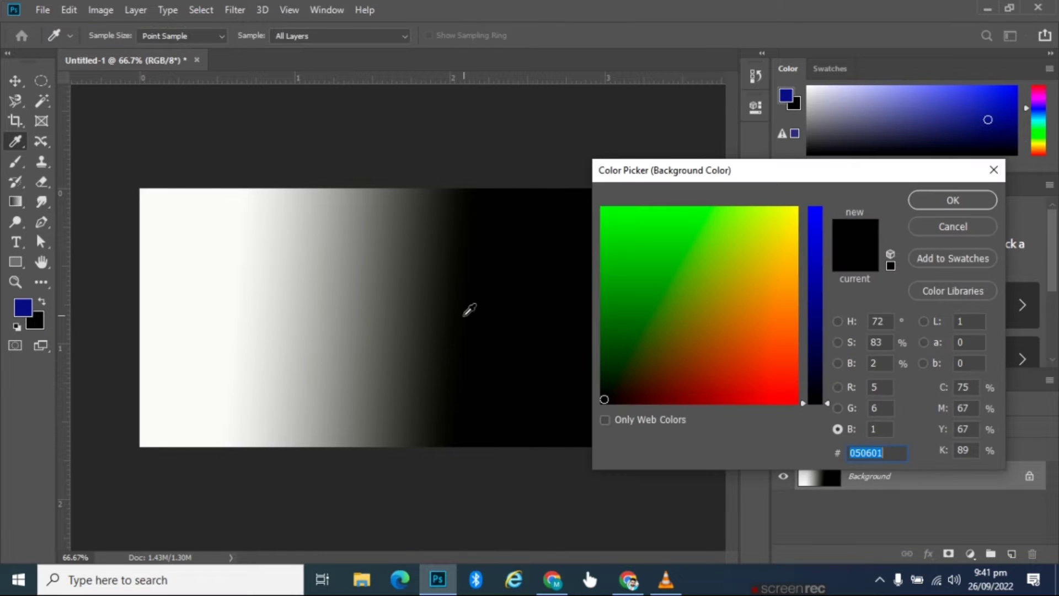
click(816, 244)
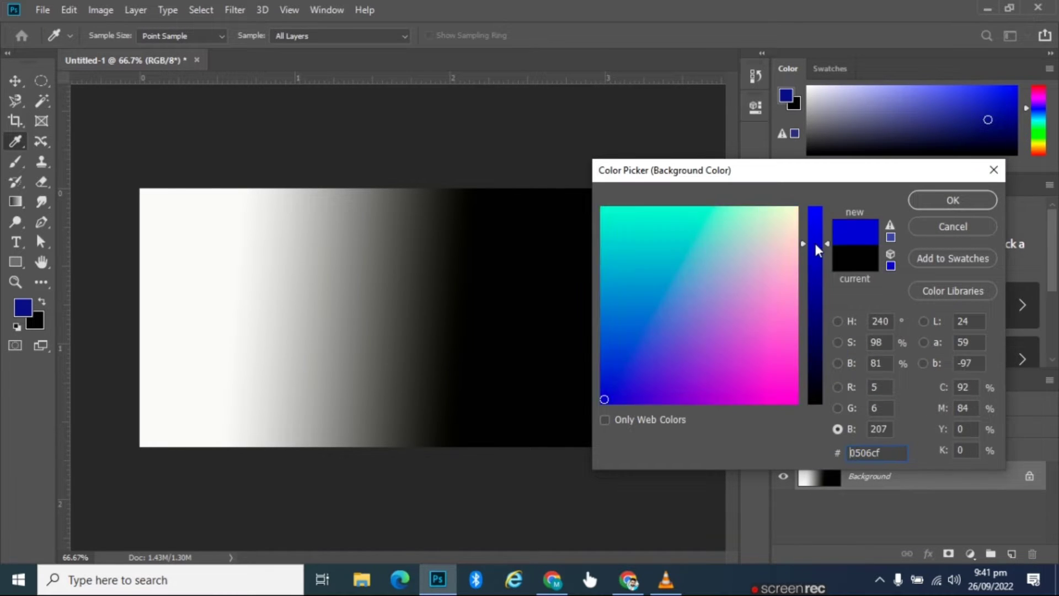
click(632, 322)
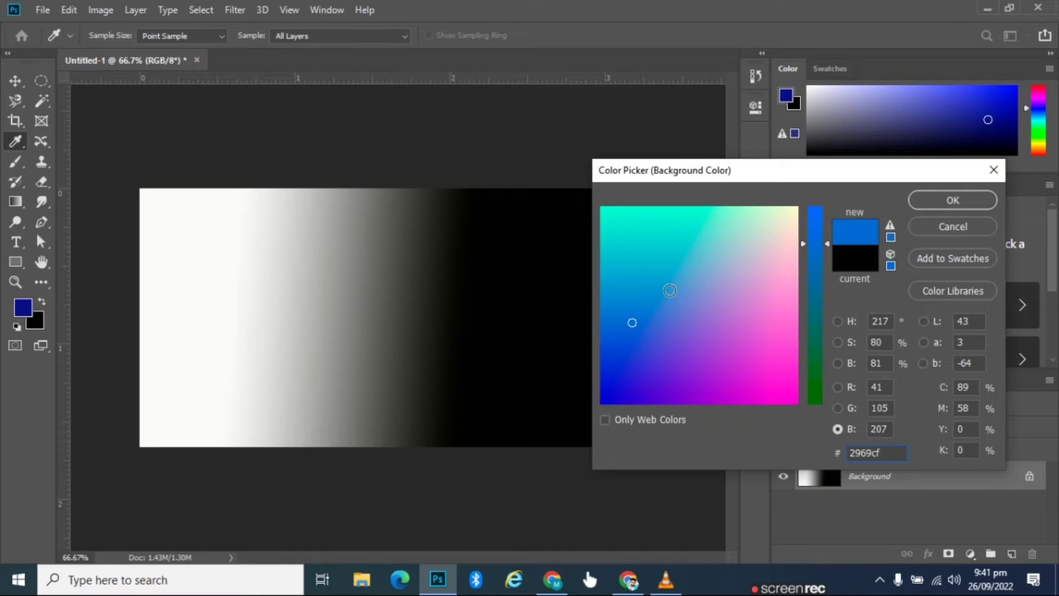
drag(667, 290, 672, 280)
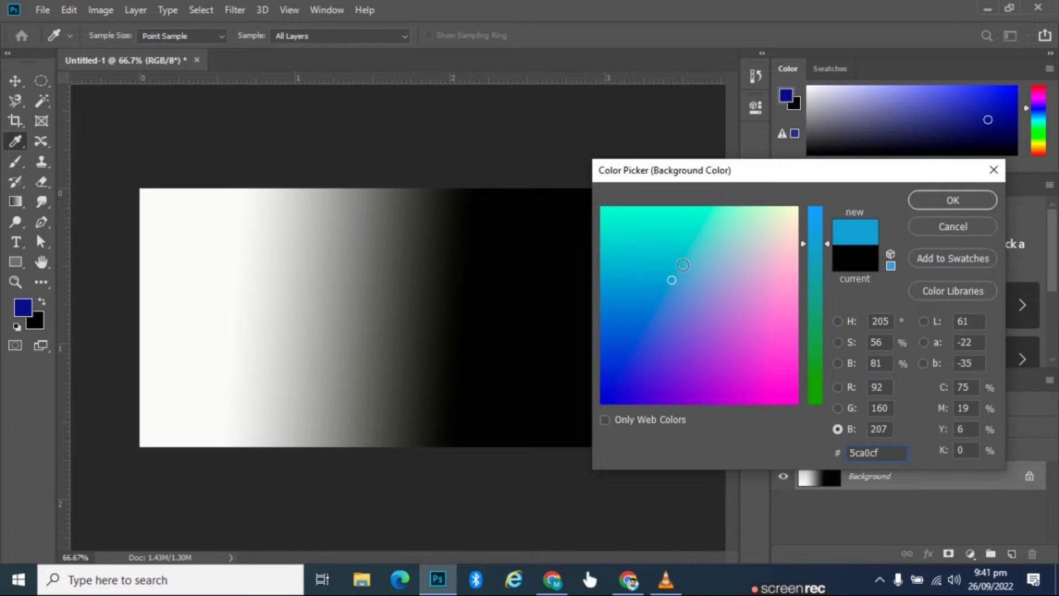
click(685, 263)
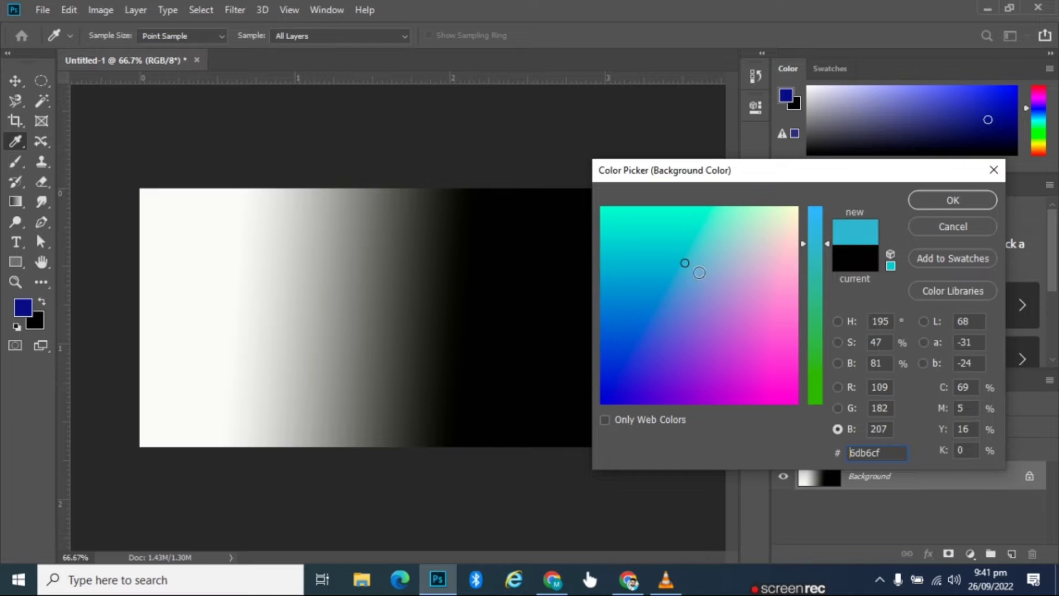
click(679, 291)
click(636, 306)
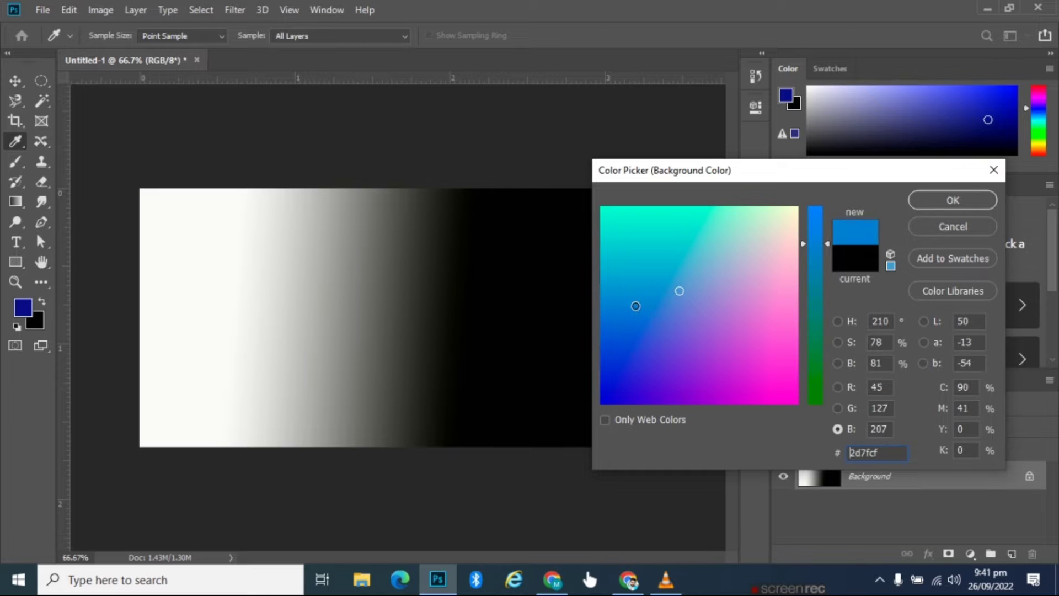
click(927, 200)
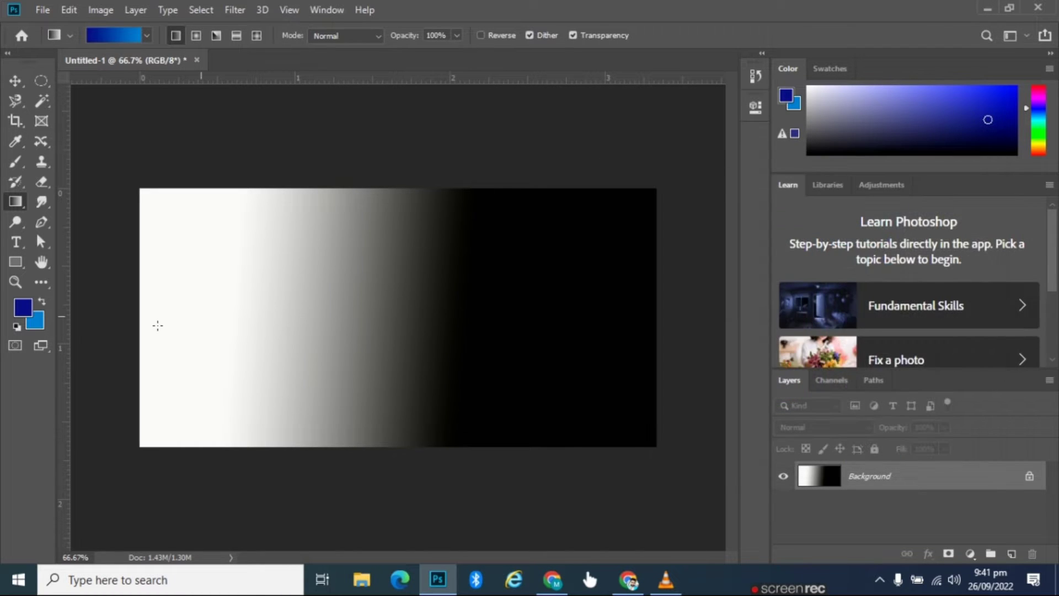
Step: Swap foreground and background colours and draw a dark-to-light blue gradient across the canvas
click(43, 301)
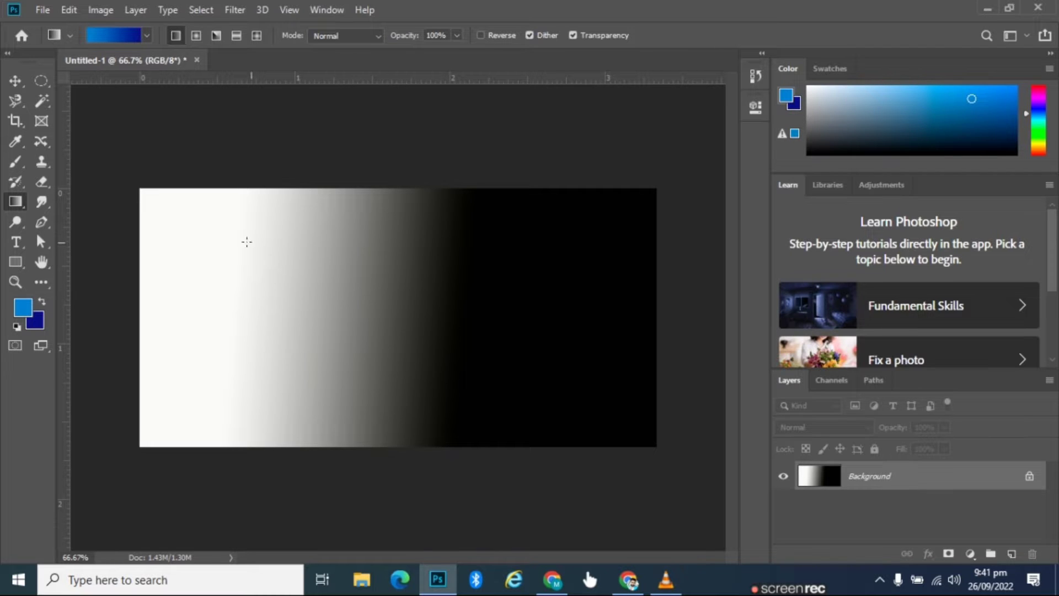
drag(241, 239, 433, 321)
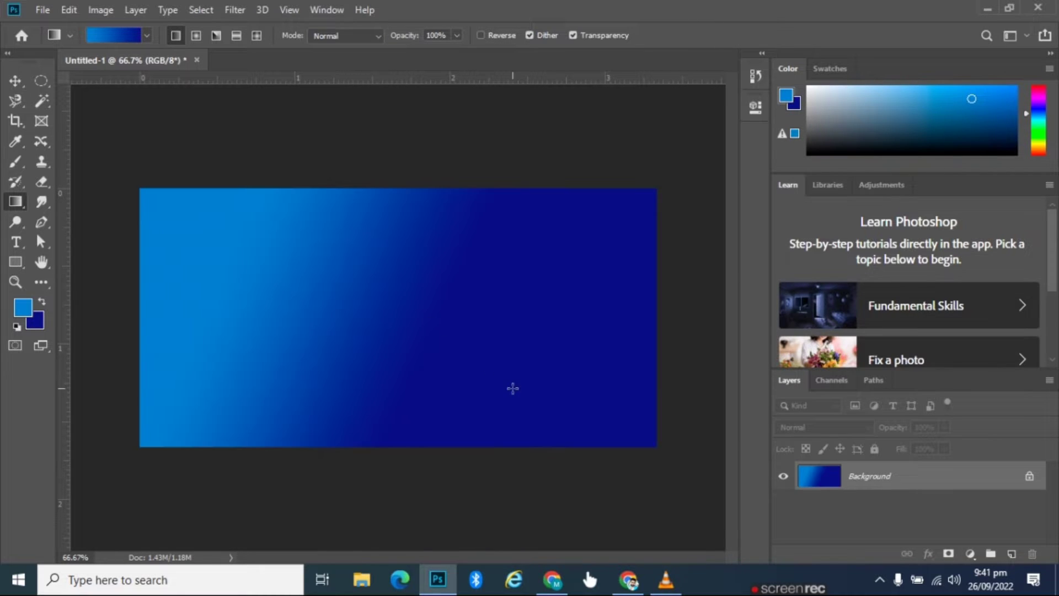
drag(512, 389, 323, 318)
drag(485, 312, 349, 297)
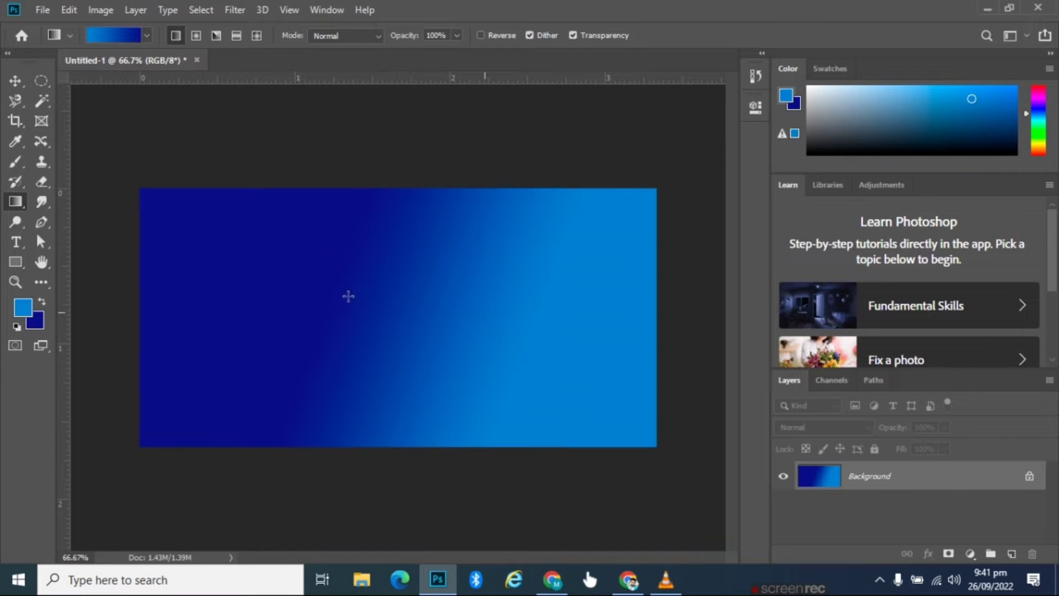
Step: Lighten the foreground to 7bb9cf and redraw the gradient light blue left, dark blue right
click(32, 306)
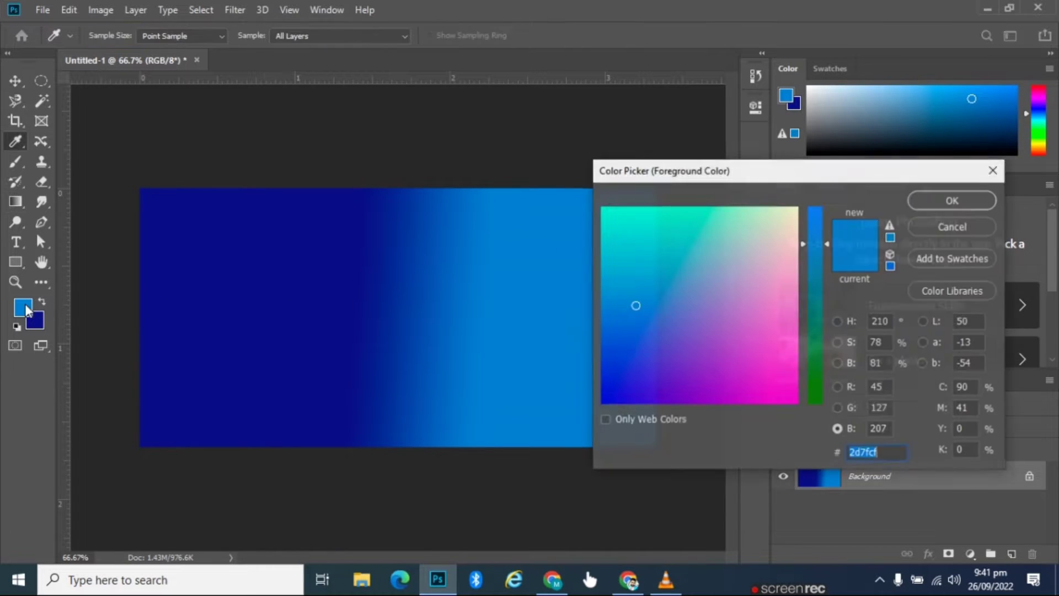
click(696, 260)
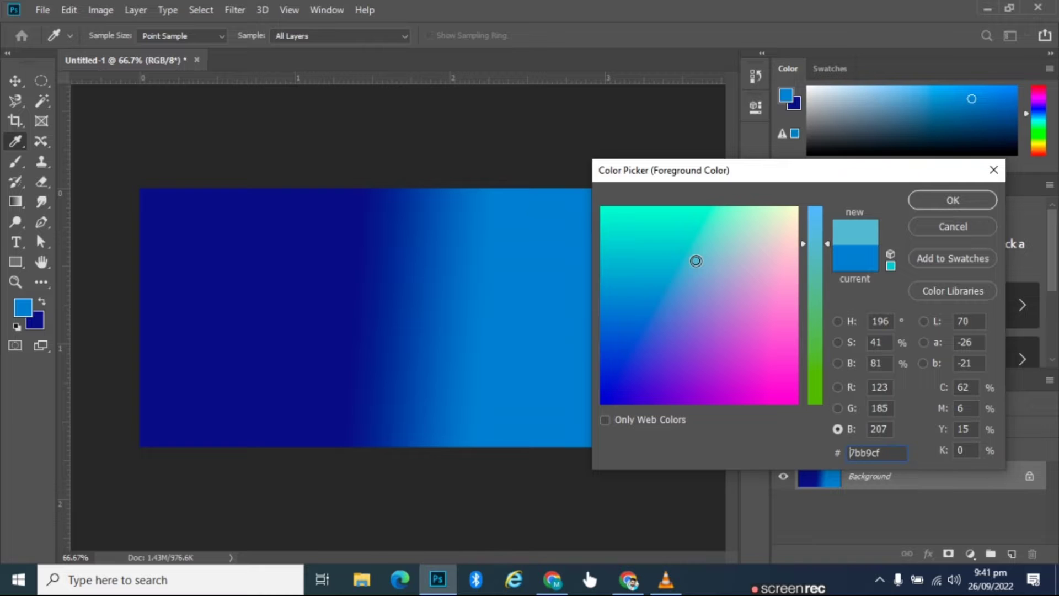
click(936, 201)
drag(615, 295, 317, 358)
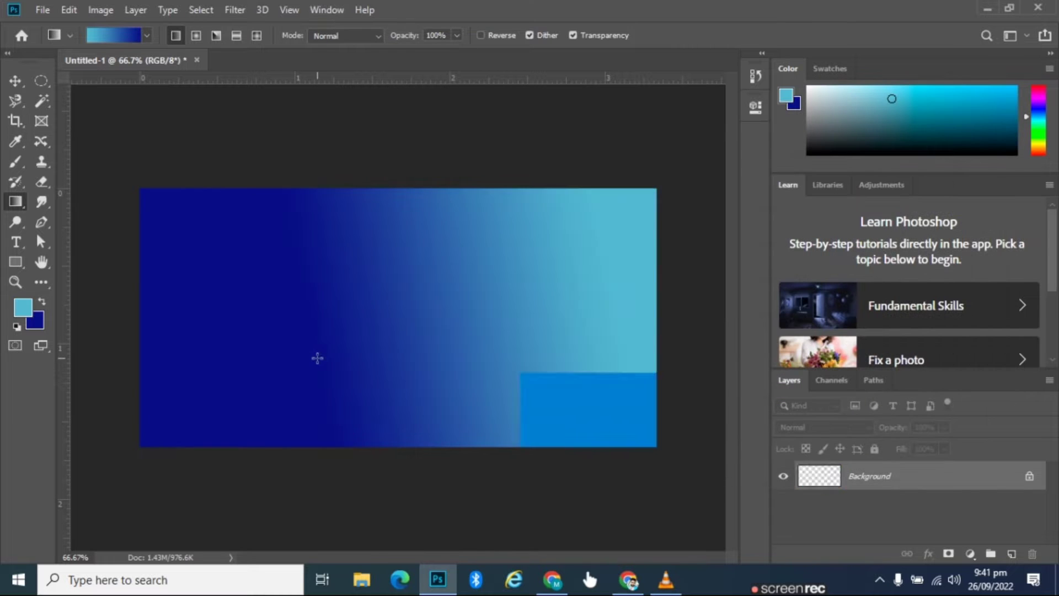
drag(245, 256, 469, 354)
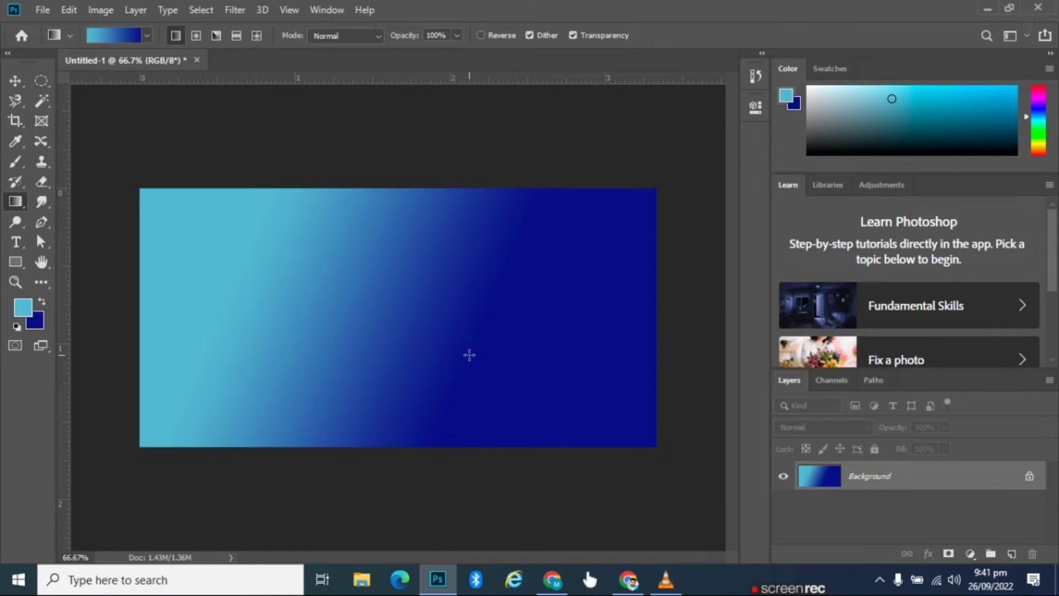
drag(317, 299, 484, 355)
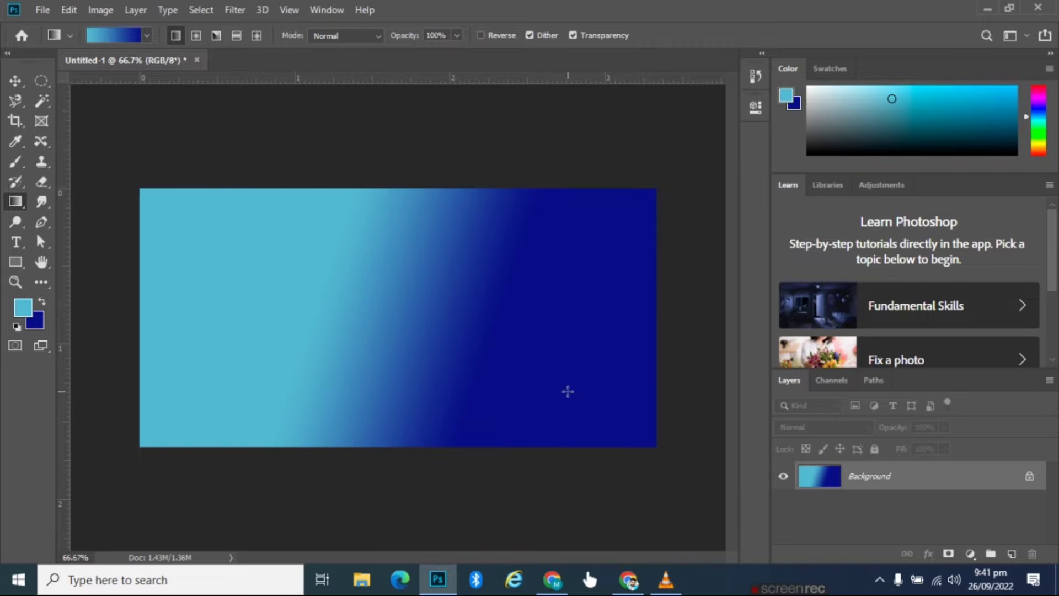
Step: Redraw the gradient several ways, ending vertical with light blue top and dark blue bottom
drag(567, 391, 355, 318)
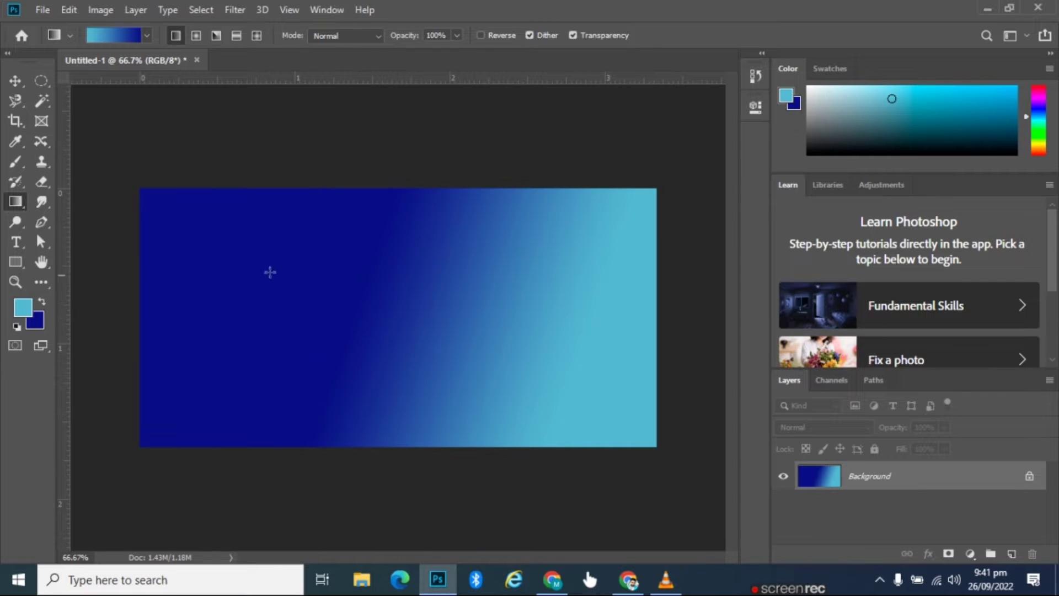
drag(258, 263, 441, 350)
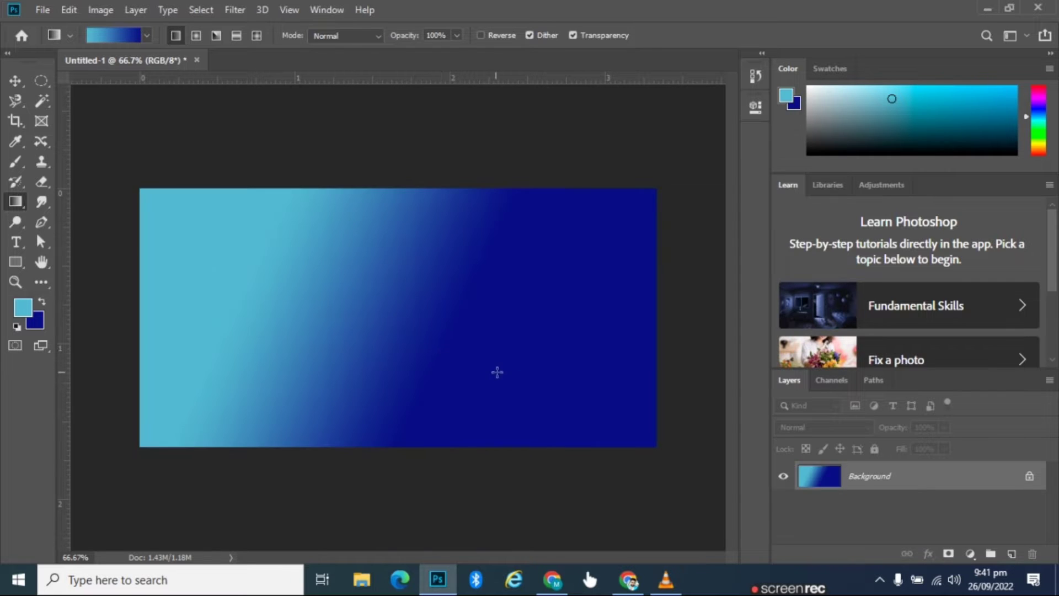
drag(497, 372, 350, 289)
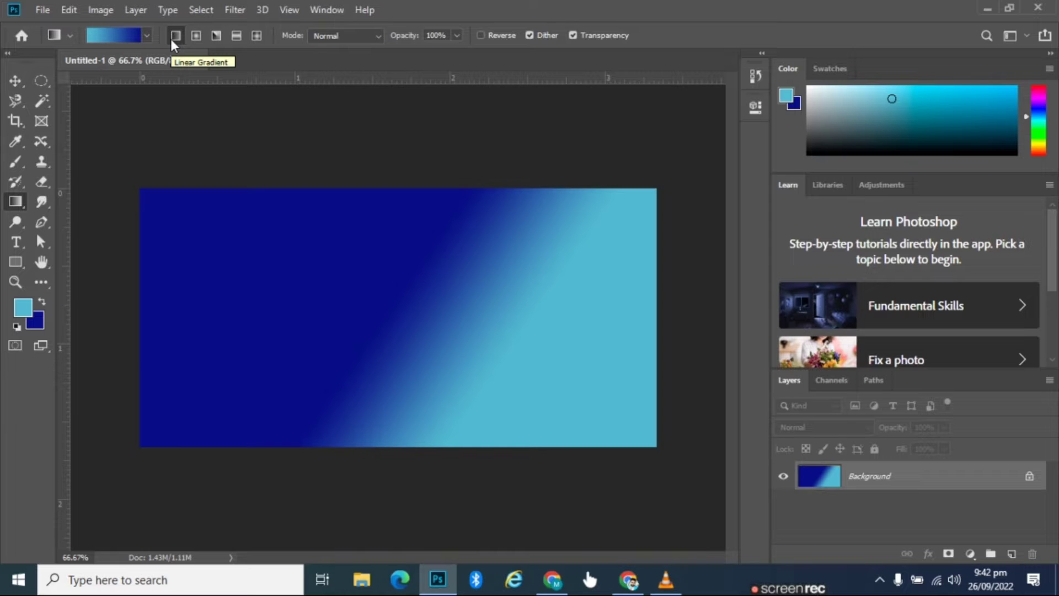
drag(218, 246, 500, 376)
key(ctrl+z)
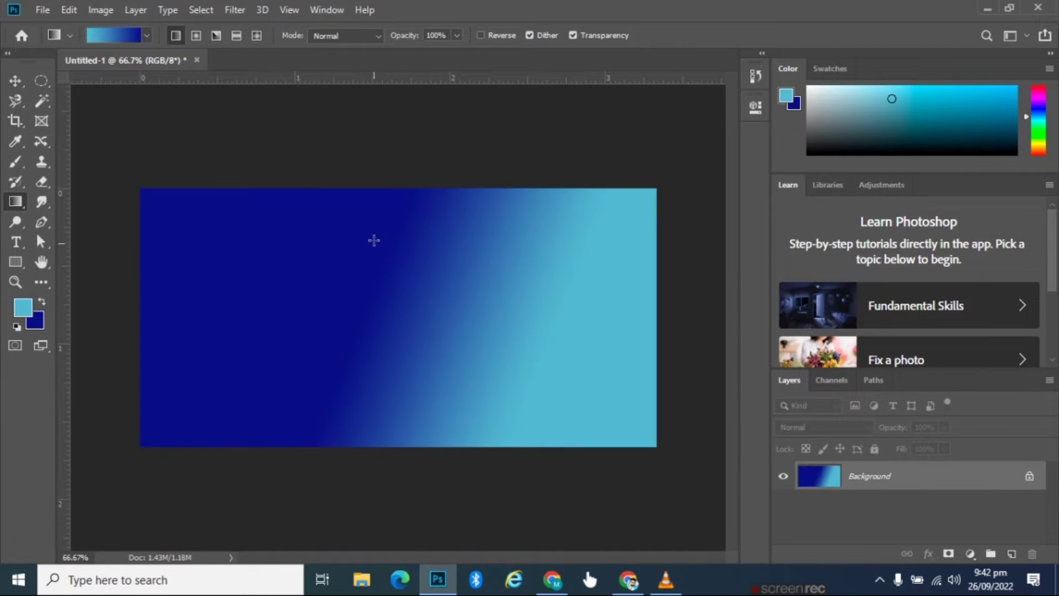
drag(374, 230, 382, 387)
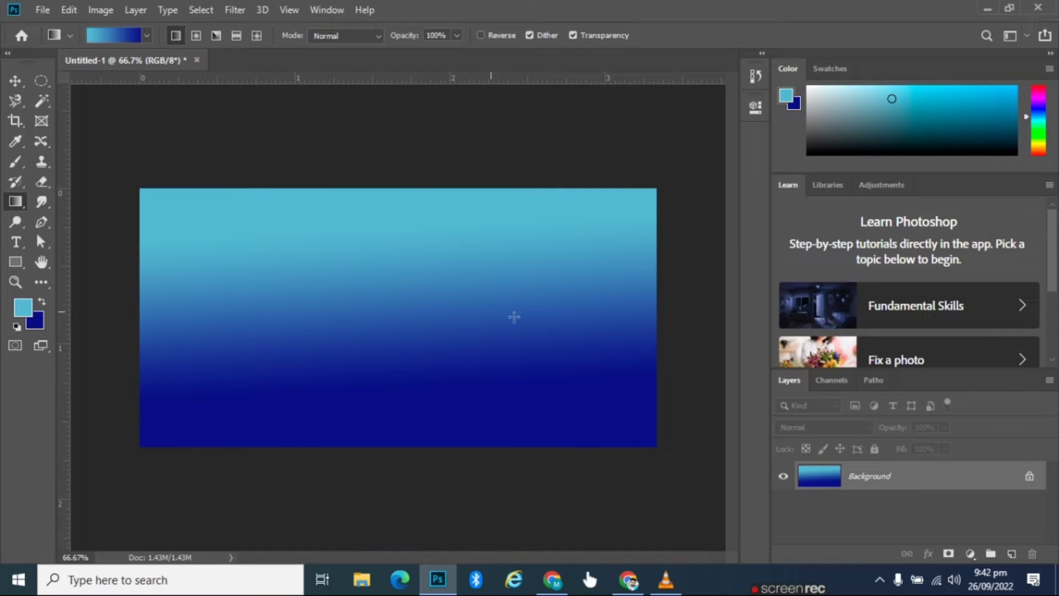
click(197, 36)
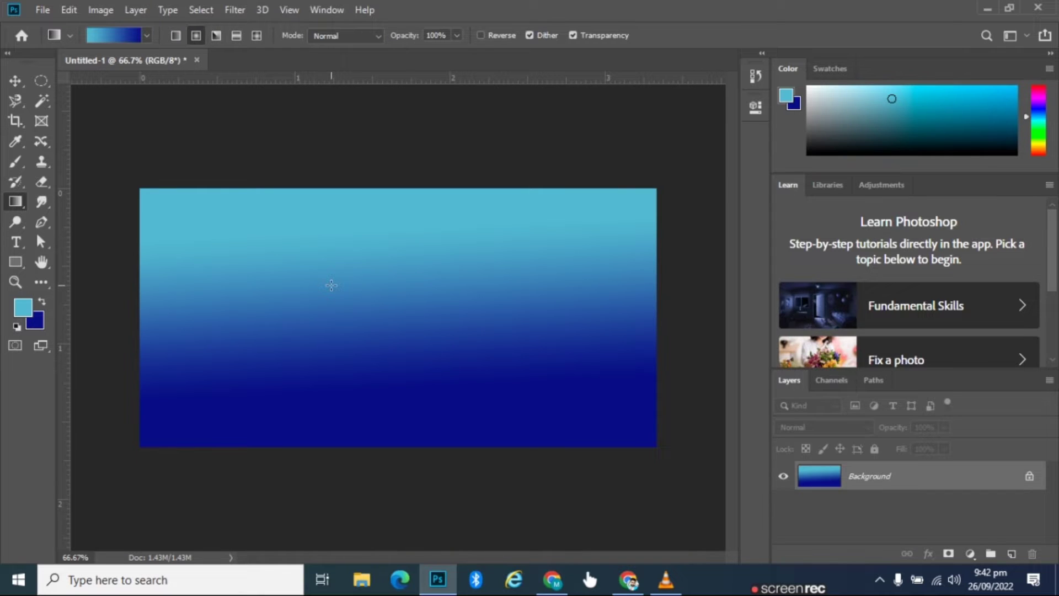
Step: Add Layer 1, hide the gradient Background layer, and fill Layer 1 with white
click(1010, 556)
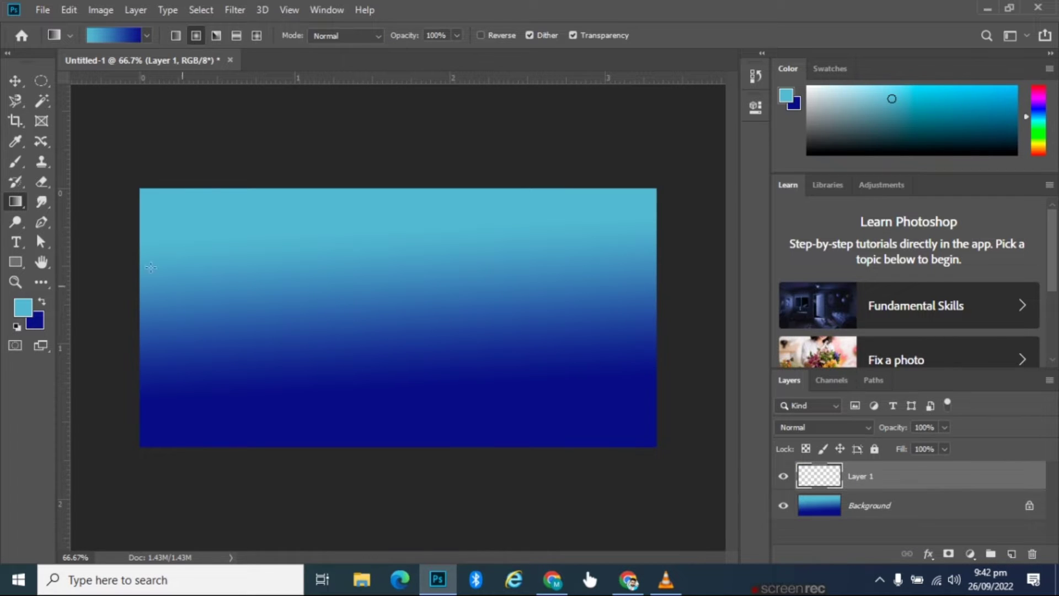
click(41, 83)
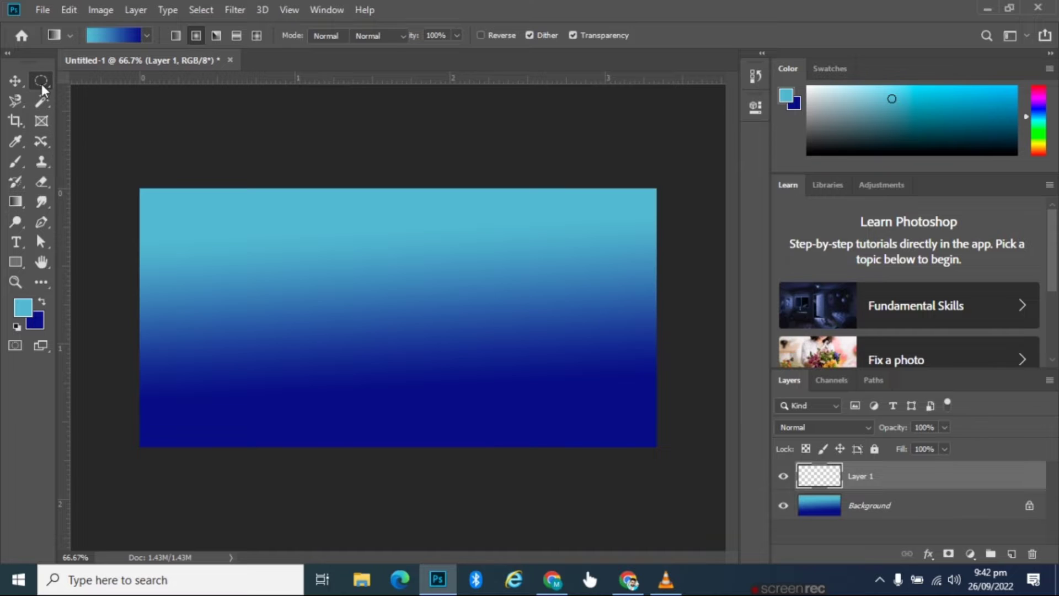
click(784, 506)
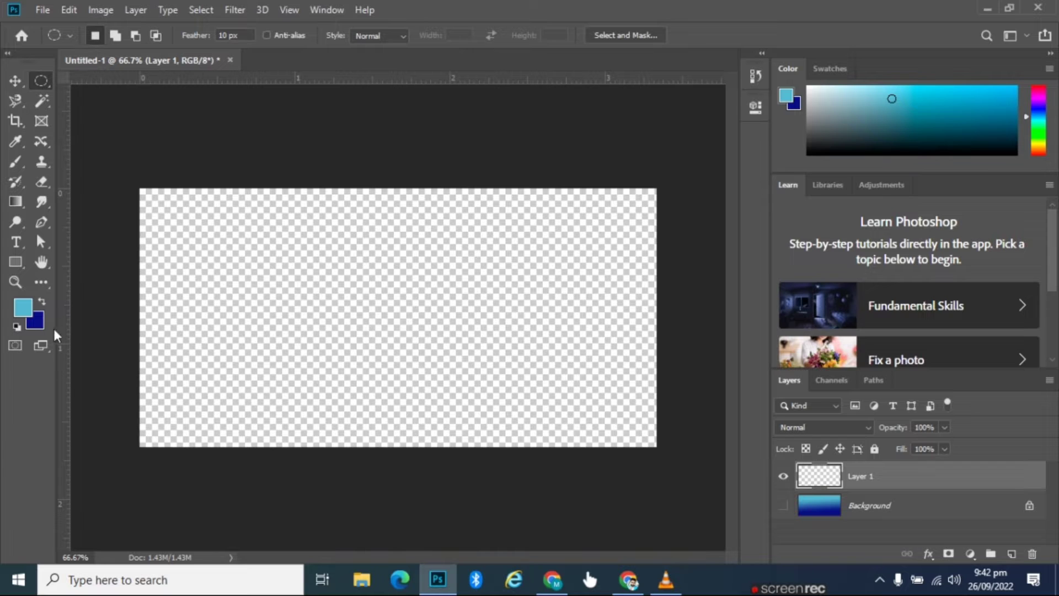
click(37, 320)
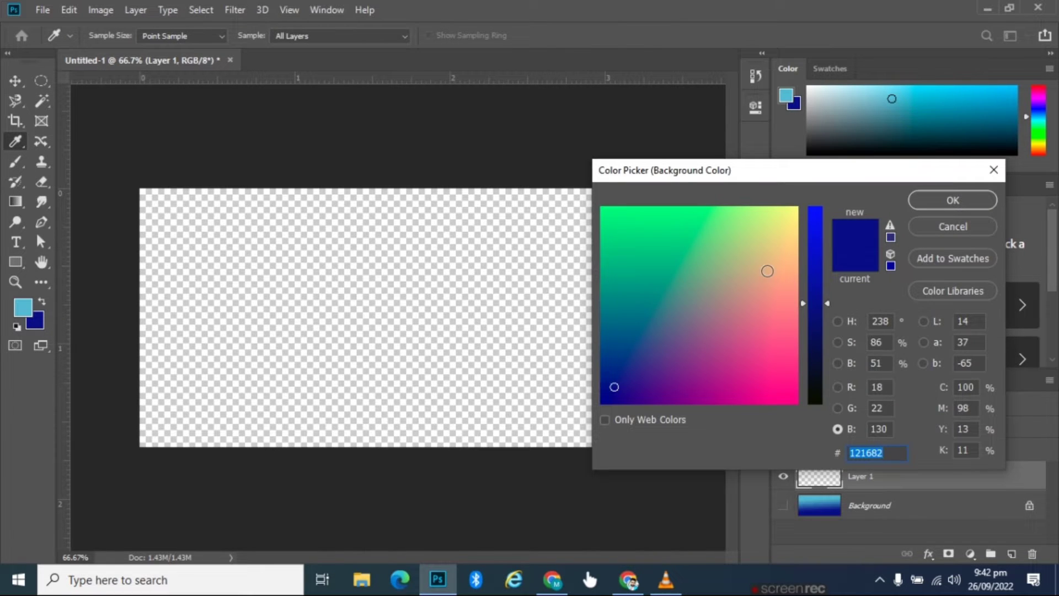
click(798, 208)
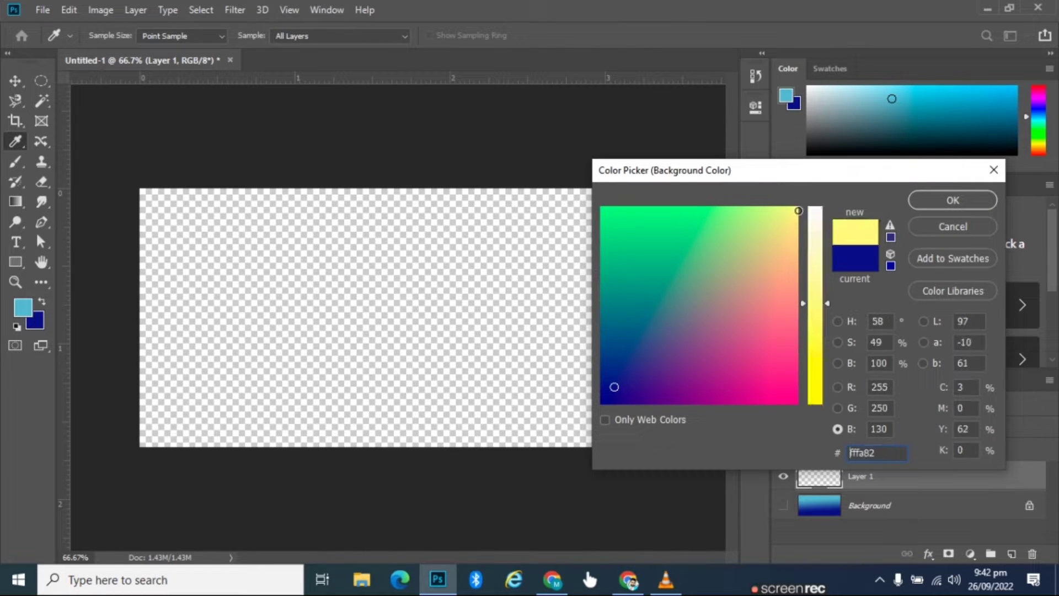
click(819, 213)
click(942, 203)
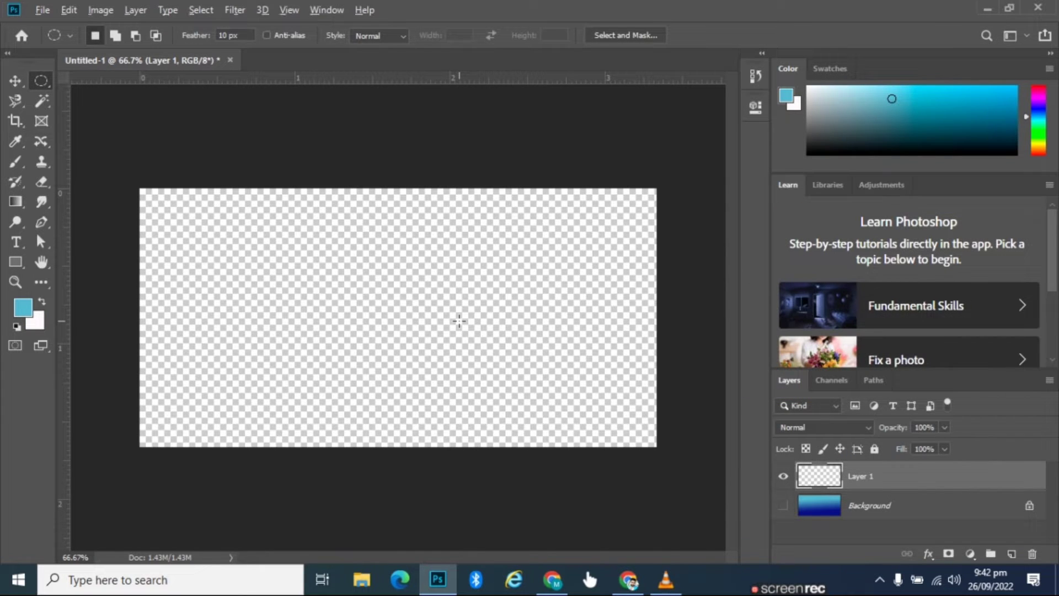
key(alt+BackSpace)
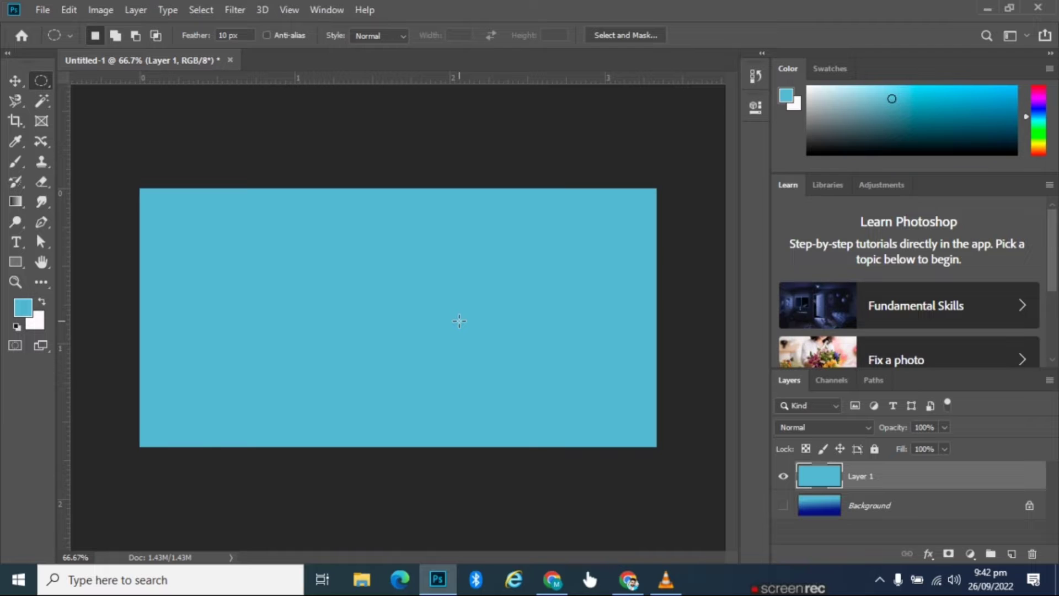
key(ctrl+BackSpace)
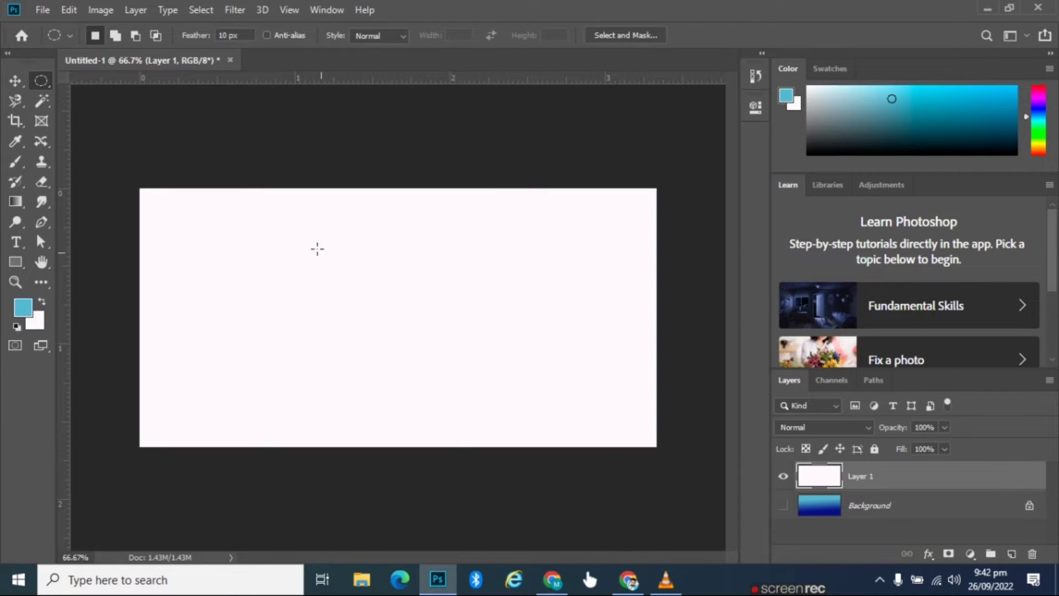
Step: Draw a circular elliptical selection on Layer 1 and nudge it slightly up and left
drag(310, 244, 491, 407)
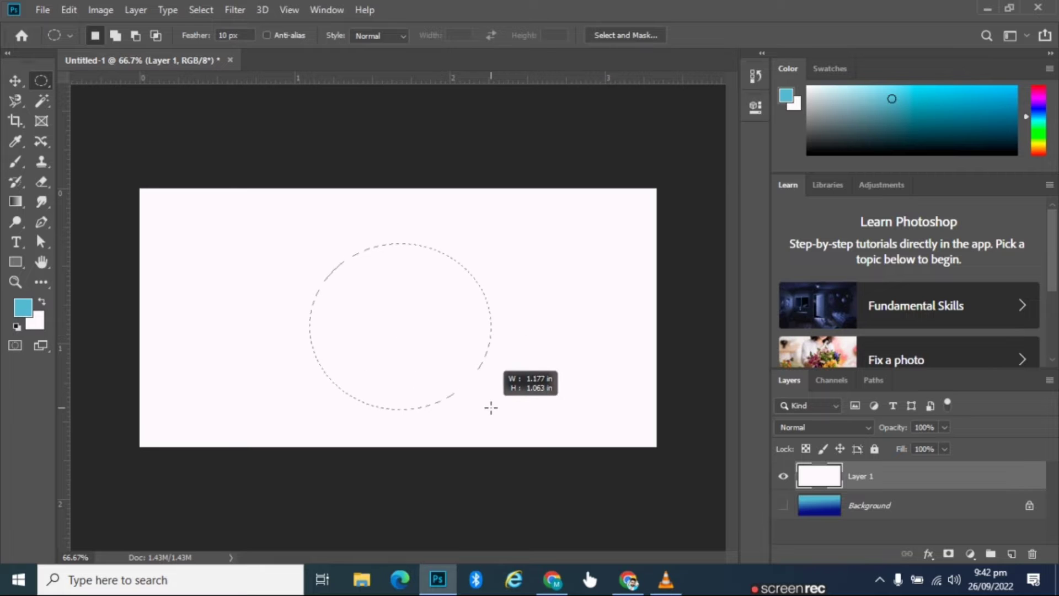
click(491, 407)
key(ctrl+z)
drag(403, 320, 397, 309)
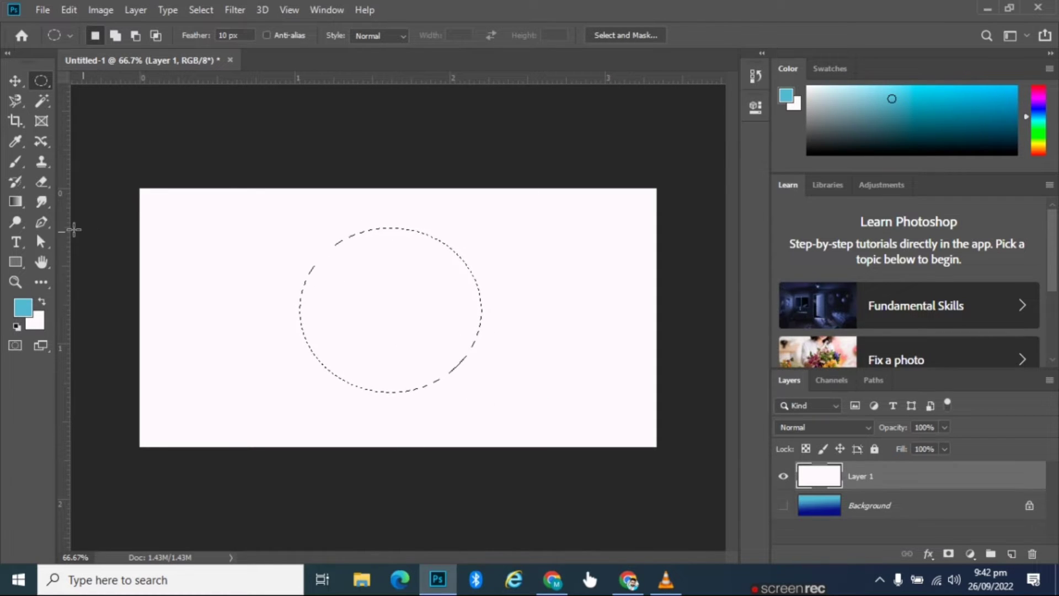
click(14, 200)
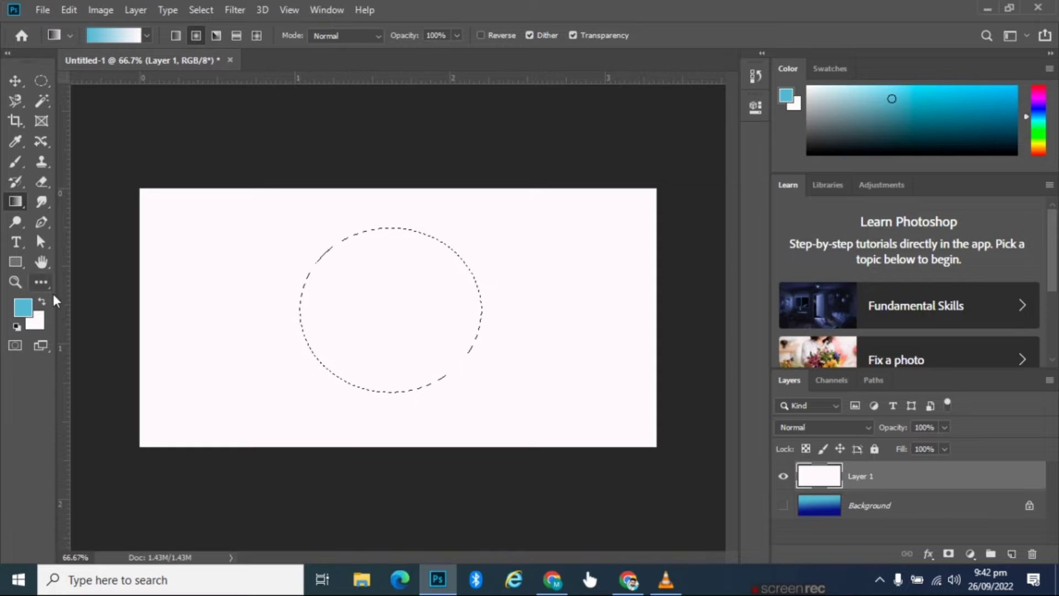
Step: Set the background colour to dark navy 150b70 by lowering blue to 112
click(40, 320)
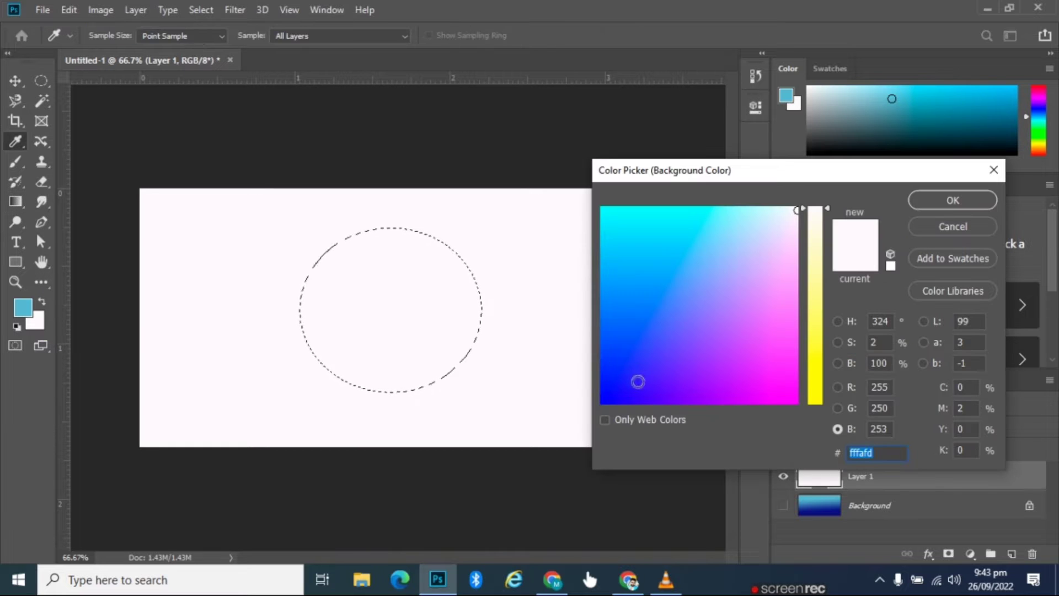
click(617, 395)
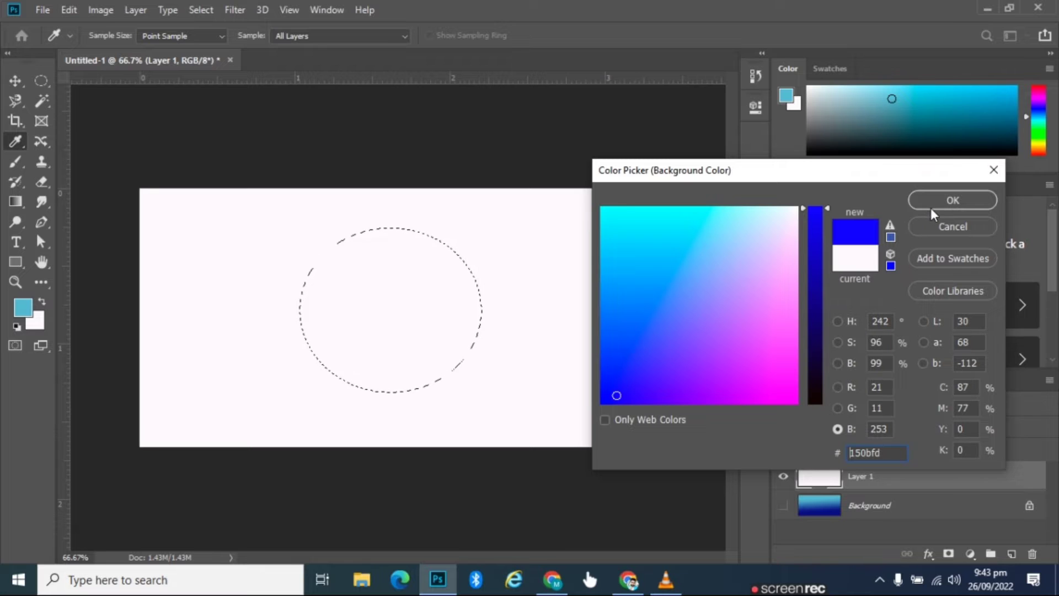
click(817, 317)
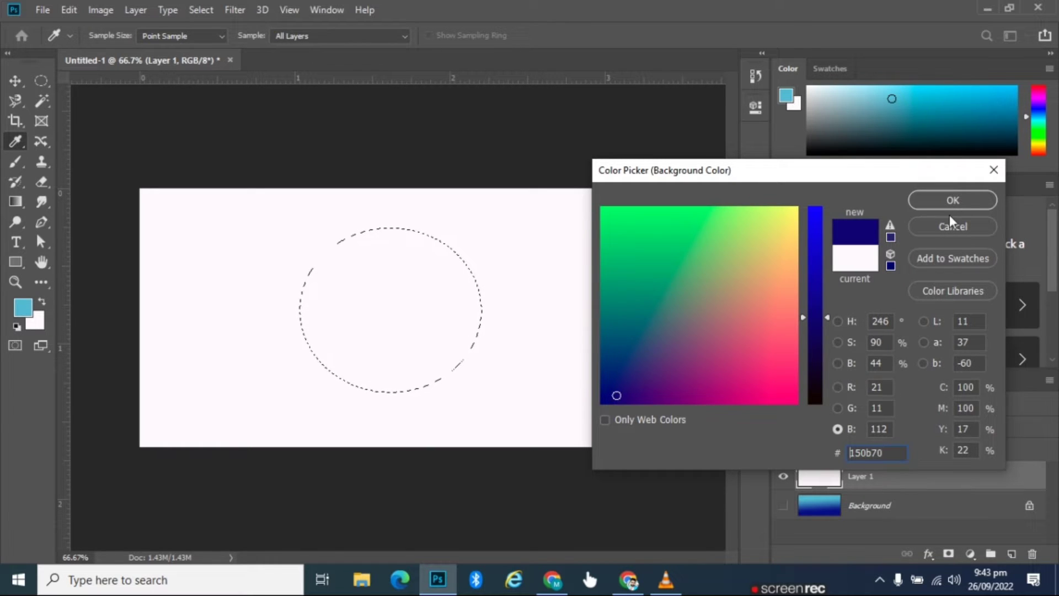
click(963, 199)
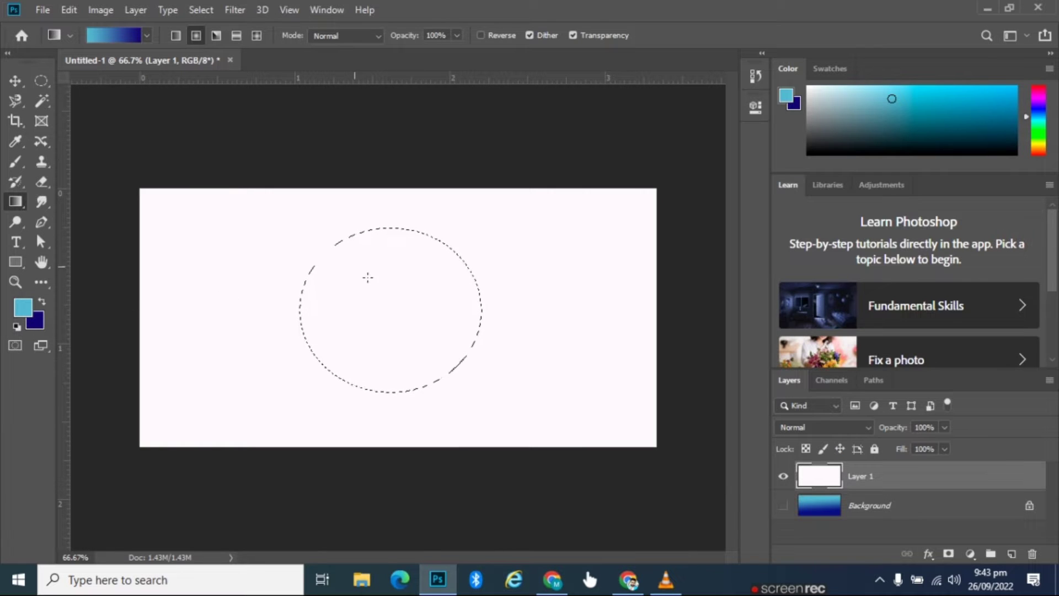
Step: Drag a radial gradient from the circle's centre to its lower-right edge, cyan centre to navy rim
mouse_move(378, 281)
mouse_down()
mouse_move(424, 367)
mouse_move(359, 303)
mouse_move(425, 347)
mouse_move(383, 304)
mouse_move(441, 381)
mouse_up()
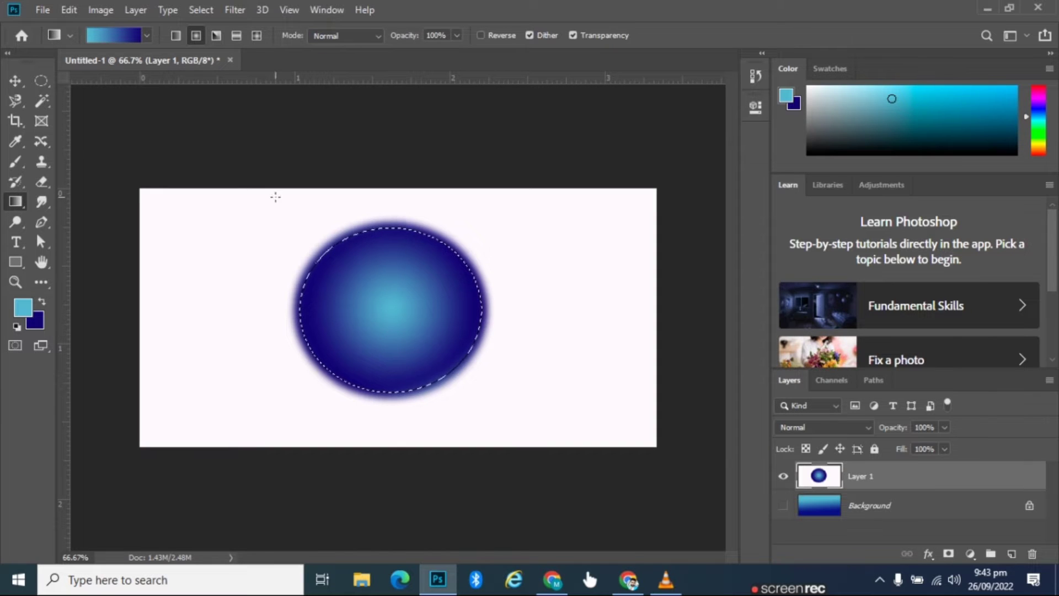
Step: Fill the circle with an Angle gradient, redrawing from its centre until the light-to-navy seam looks right
click(216, 36)
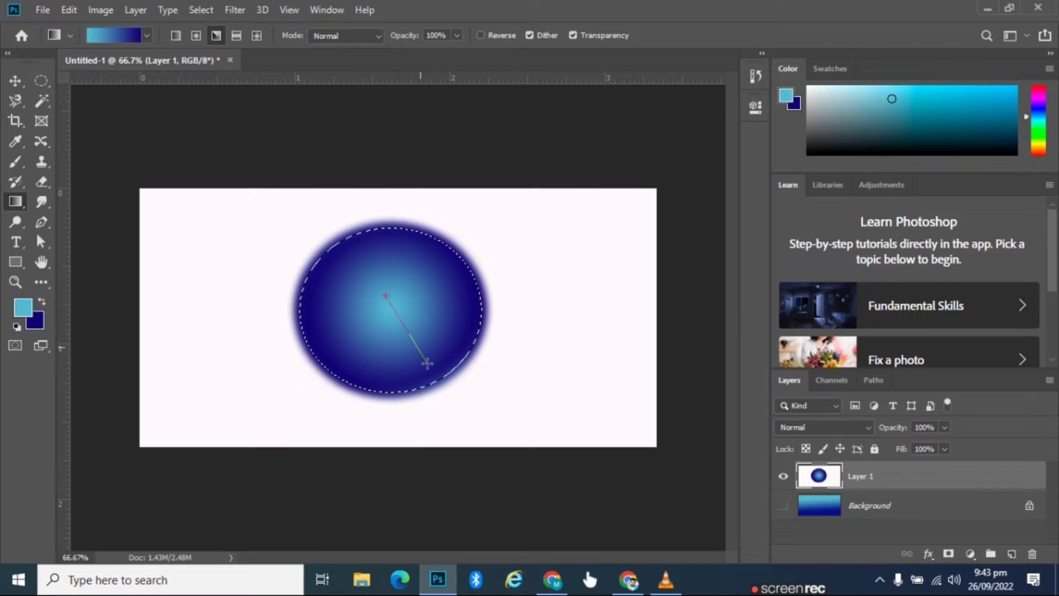
drag(428, 363, 429, 365)
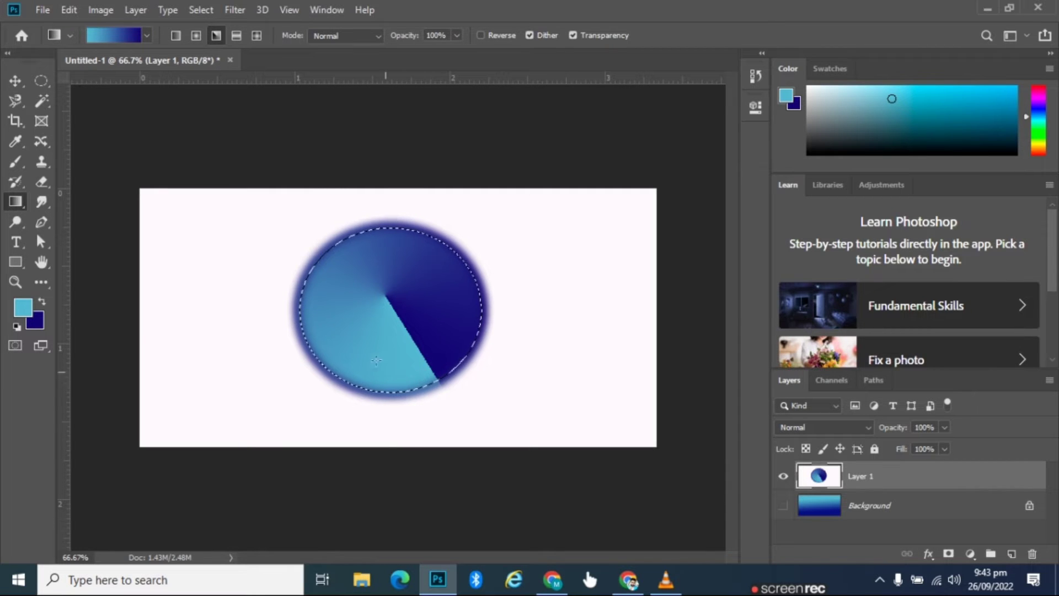
drag(384, 292, 426, 370)
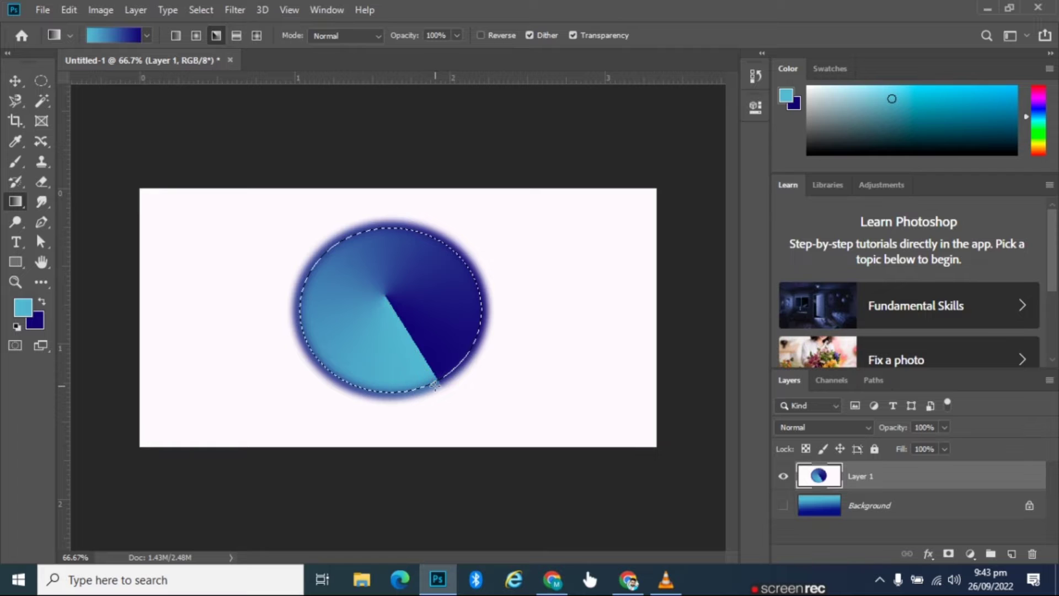
drag(379, 284, 422, 375)
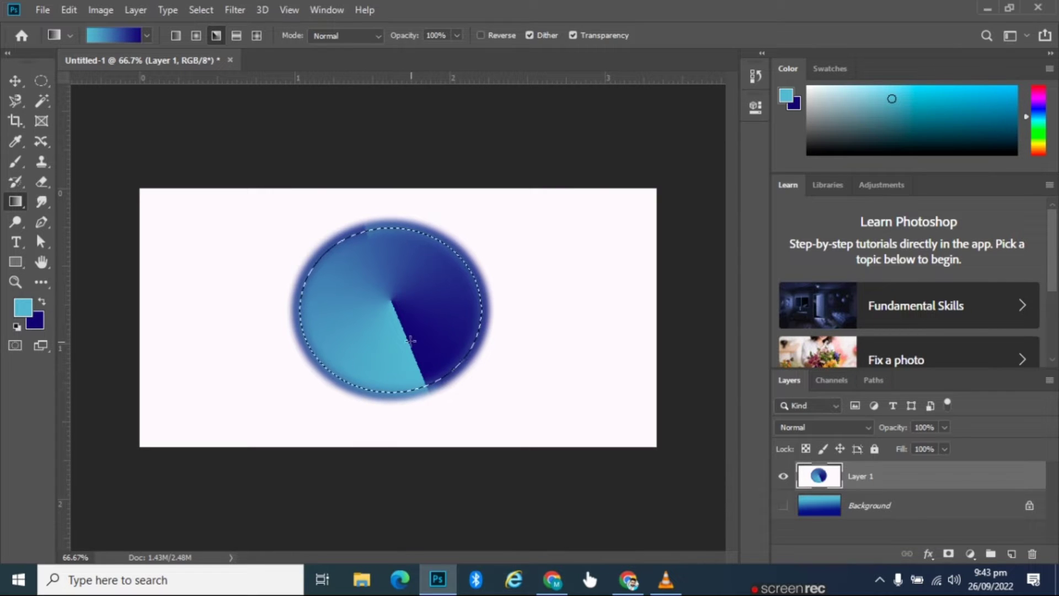
Step: Fill the circle with a Reflected gradient, redrawing until a light blue vertical band runs down the middle
click(239, 39)
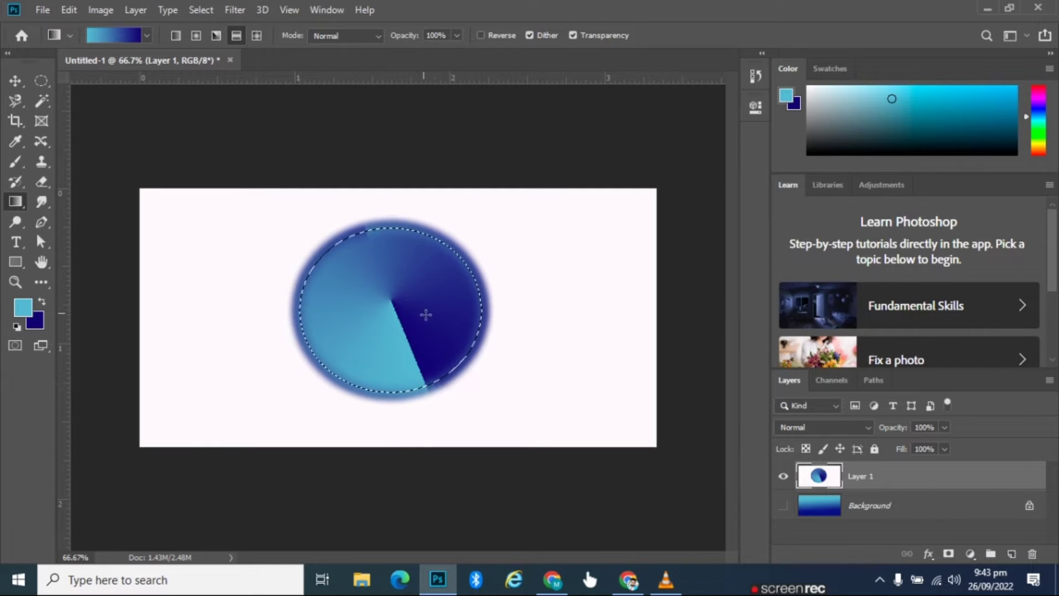
drag(394, 334, 393, 337)
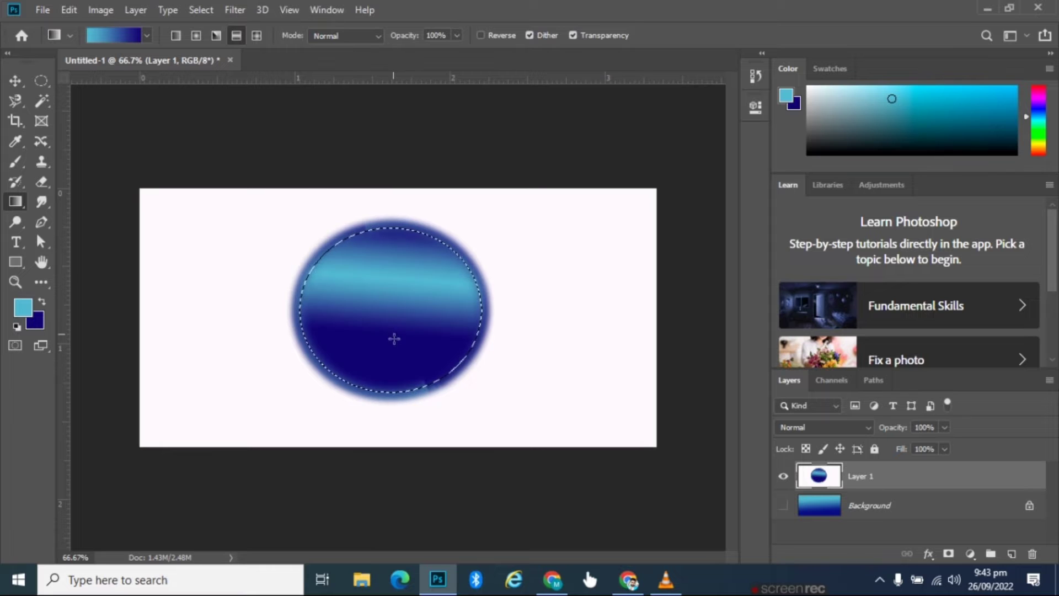
mouse_move(391, 373)
mouse_down()
mouse_move(389, 287)
mouse_move(400, 316)
mouse_move(468, 311)
mouse_up()
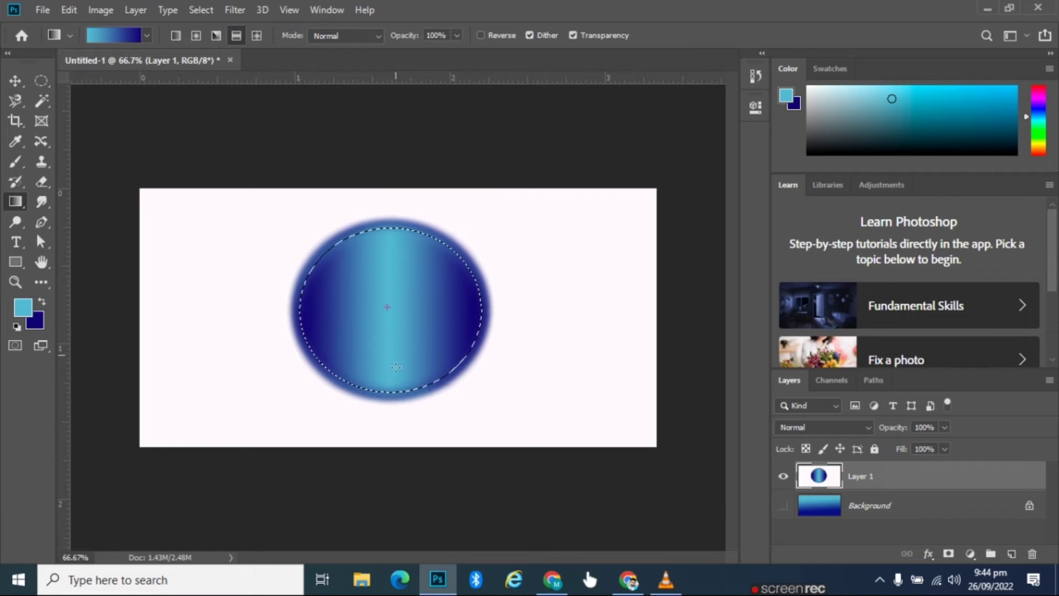
drag(387, 307, 391, 381)
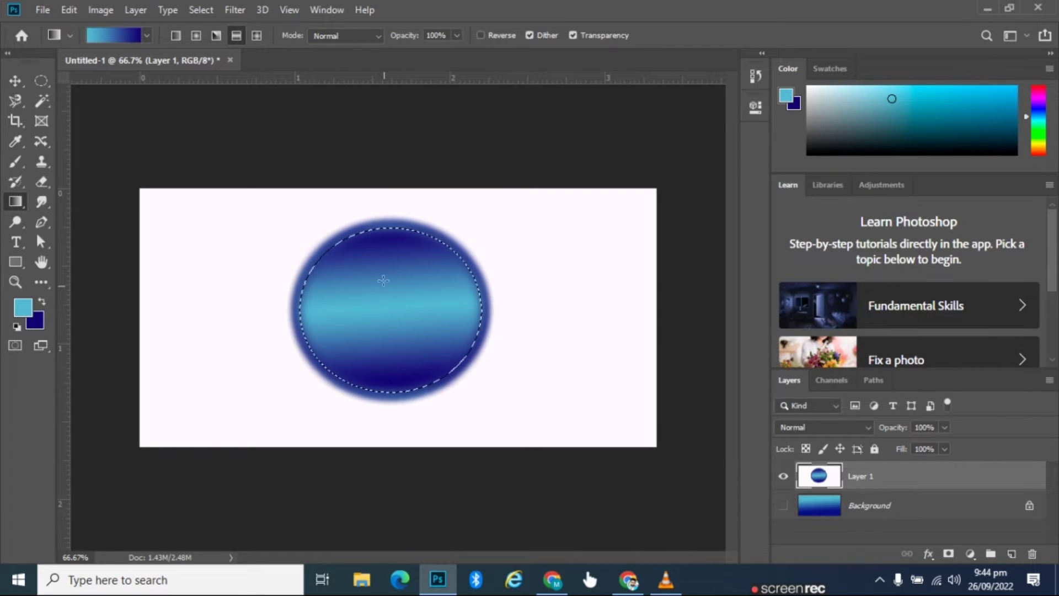
drag(386, 306, 461, 314)
drag(386, 306, 469, 309)
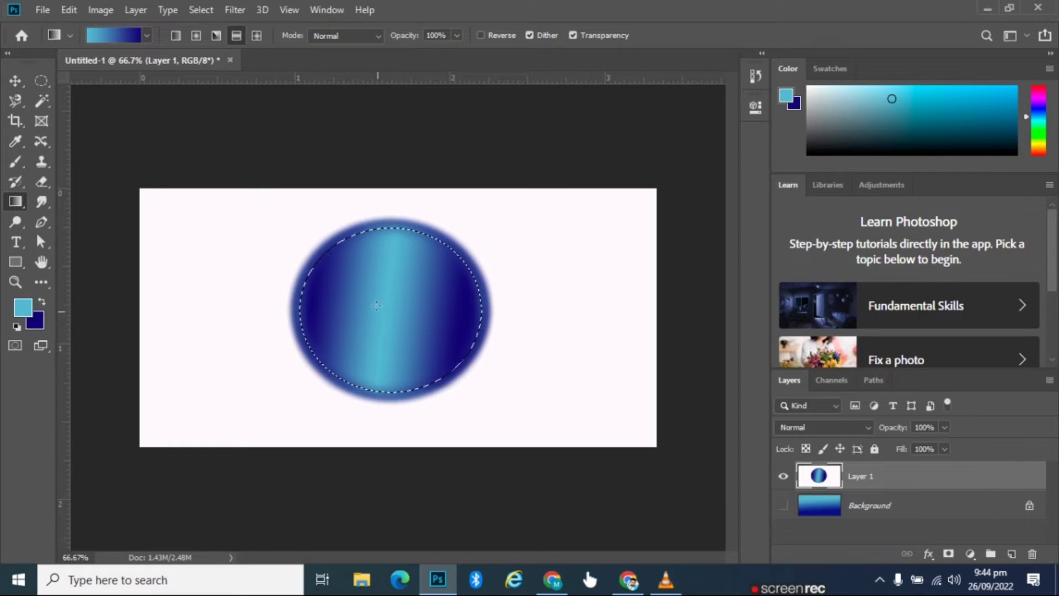
Step: Fill the circle with a Diamond gradient, recentre it, then deselect the circle
click(256, 35)
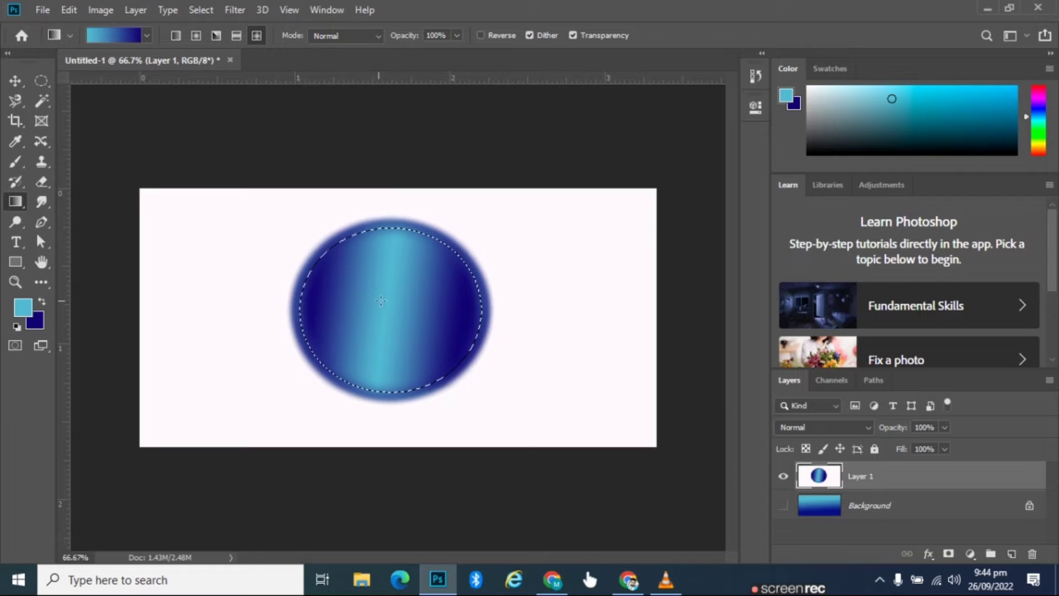
drag(389, 300, 426, 338)
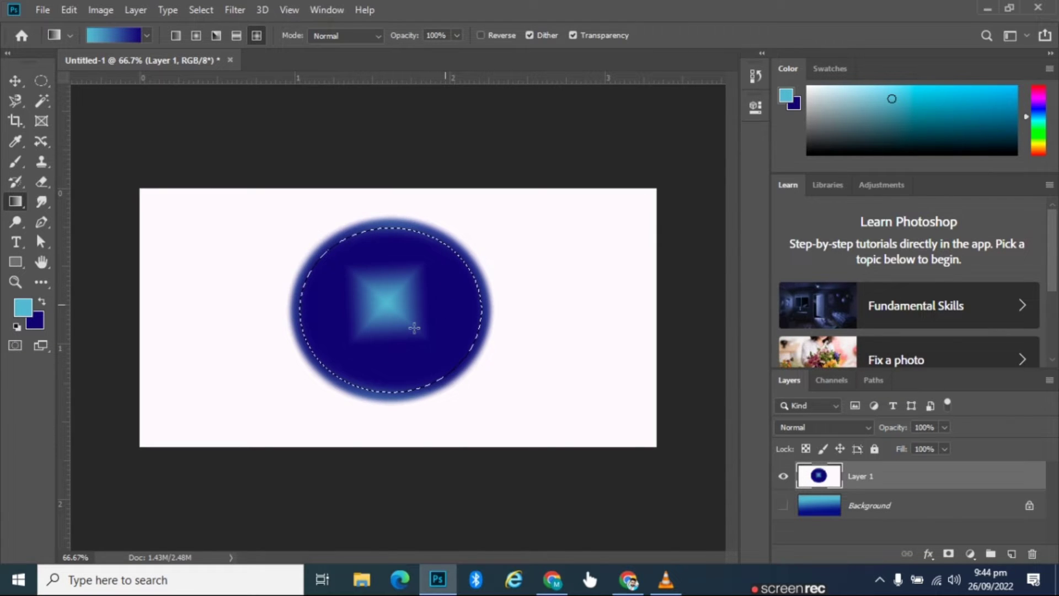
mouse_move(419, 315)
mouse_down()
mouse_move(369, 298)
mouse_move(389, 337)
mouse_up()
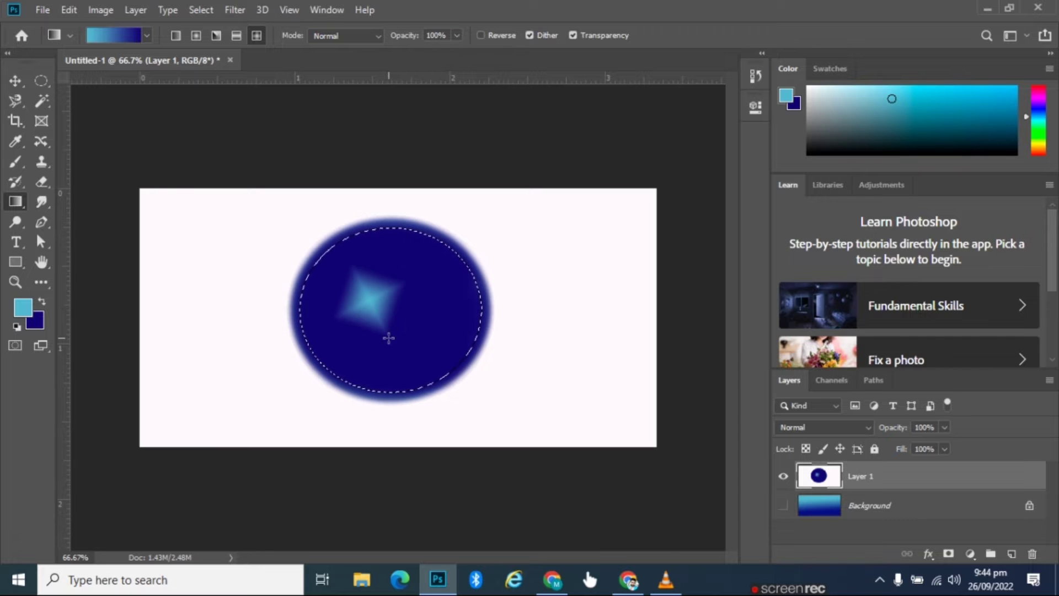
key(ctrl+d)
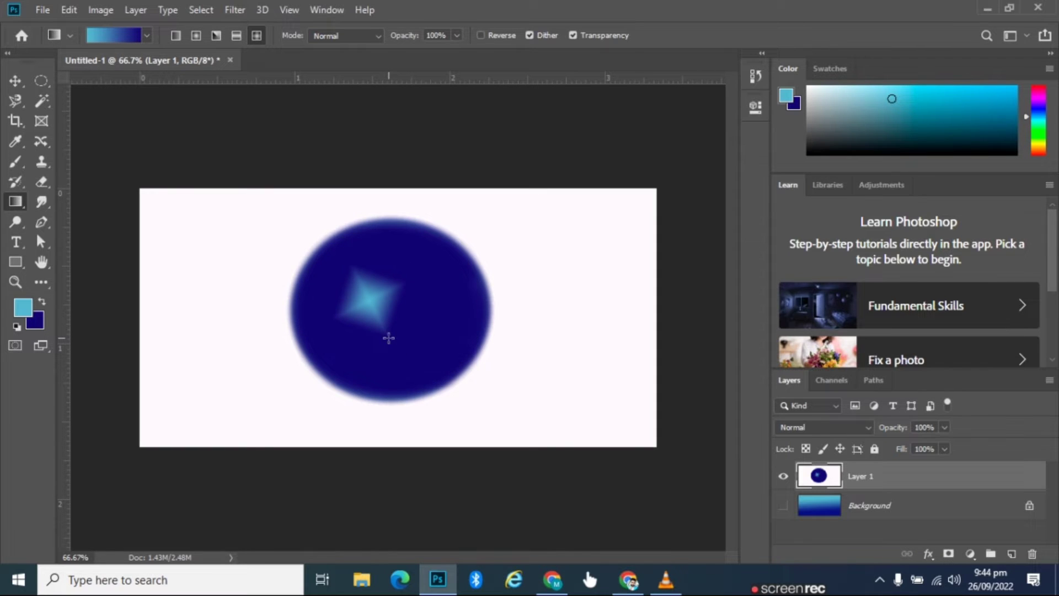
Step: Redraw the diamond gradient repeatedly across the whole layer, ending with a small diamond near the top right
drag(259, 239, 222, 223)
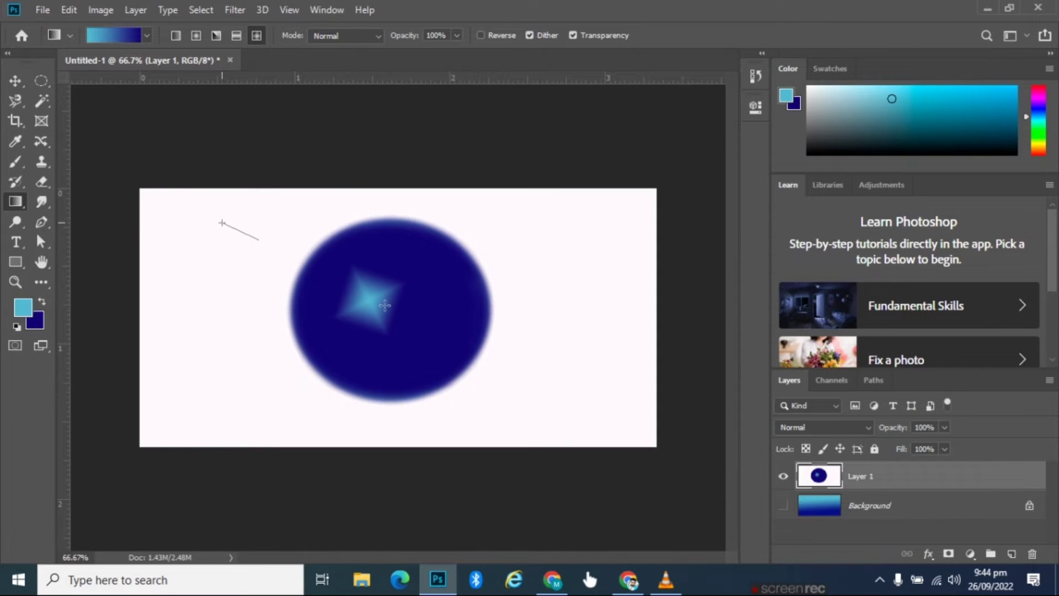
drag(385, 305, 445, 333)
drag(447, 279, 496, 359)
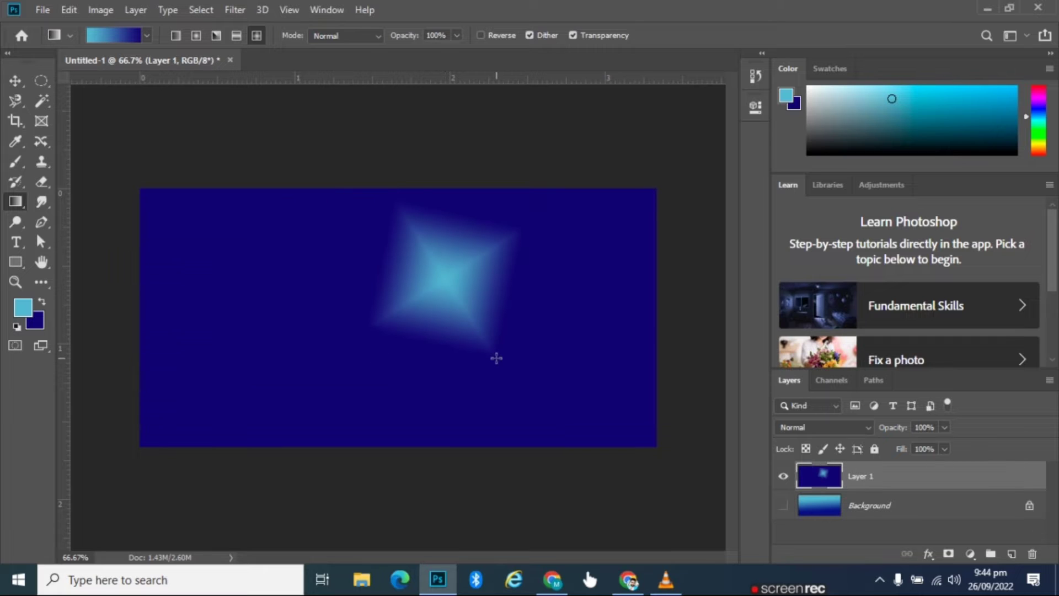
drag(257, 283, 323, 352)
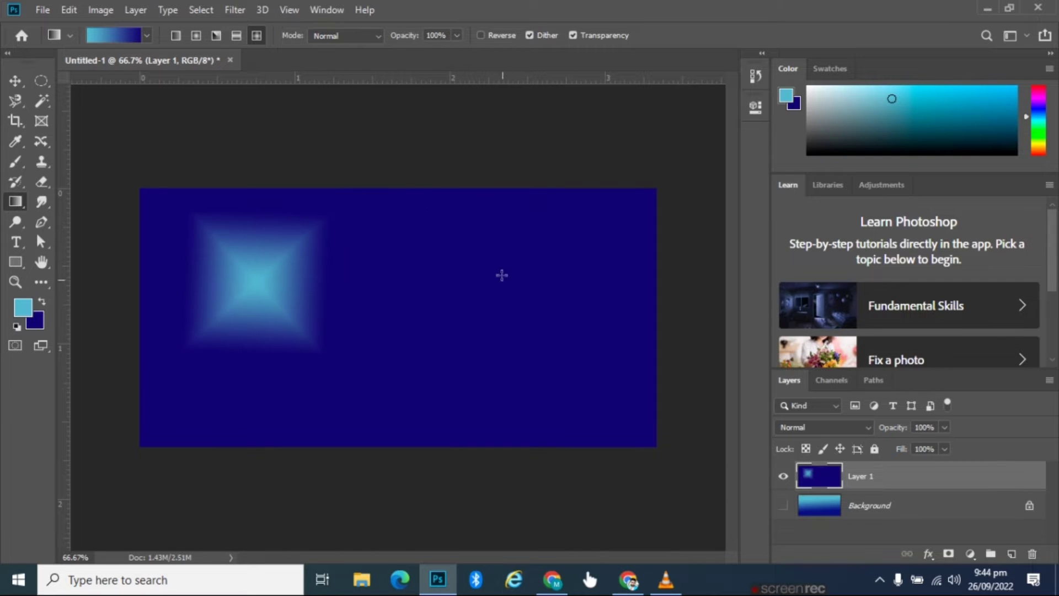
drag(502, 273, 441, 343)
drag(343, 267, 389, 354)
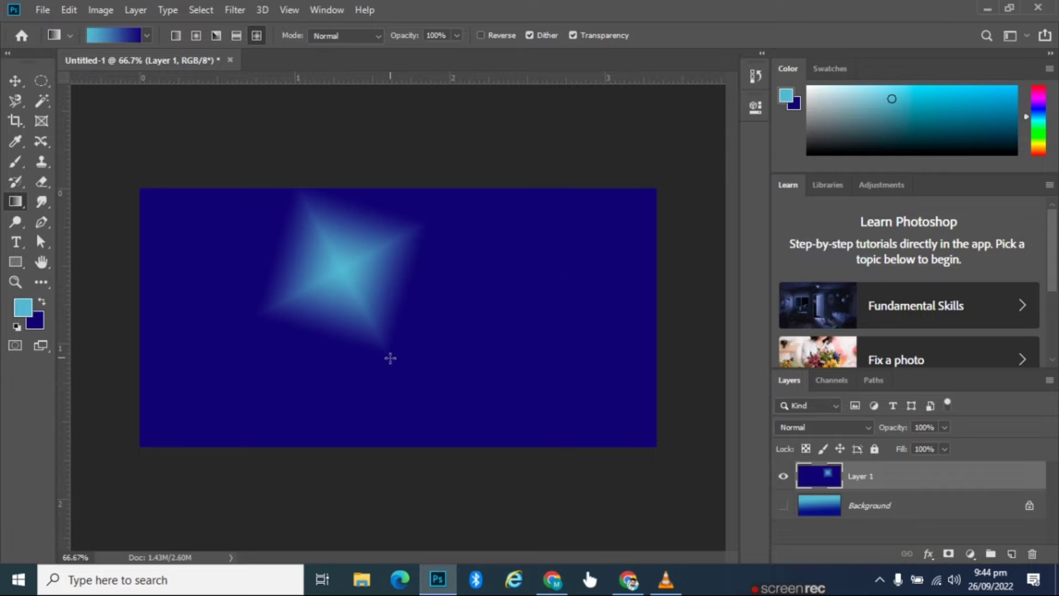
drag(270, 417, 435, 358)
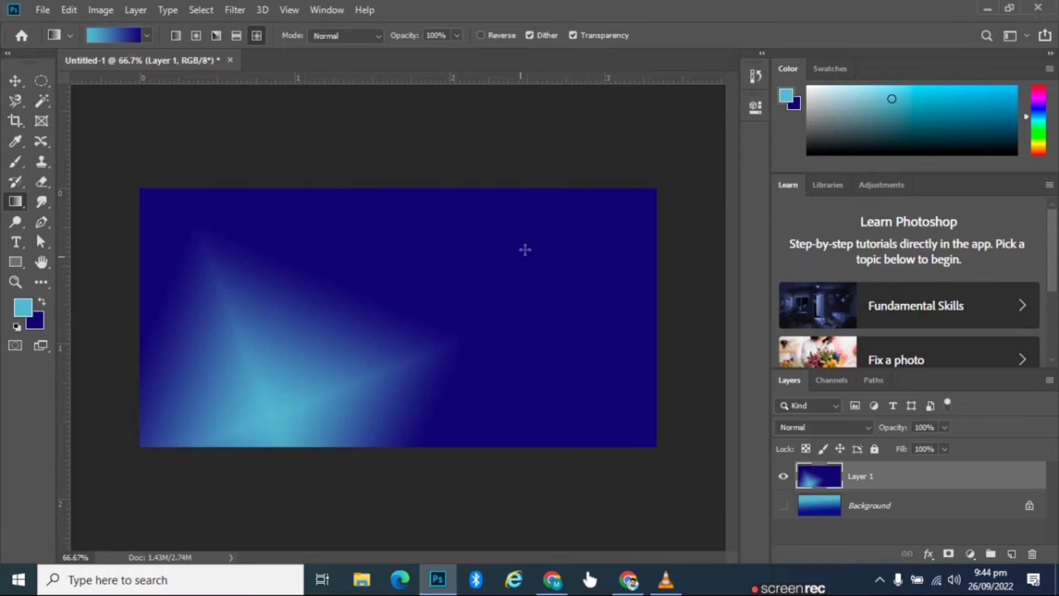
drag(531, 240, 519, 310)
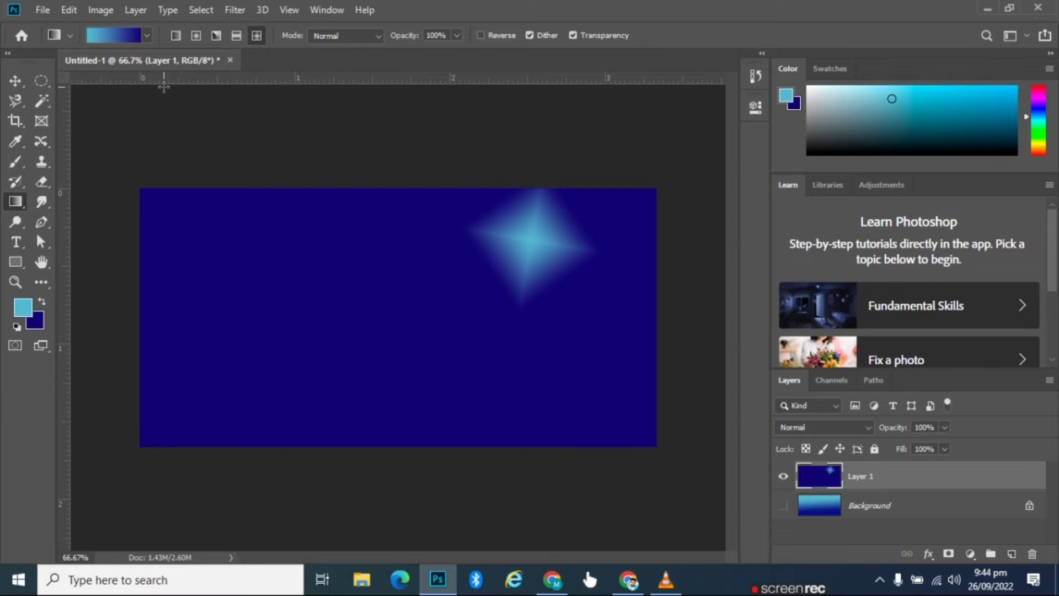
Step: Redraw the diamond gradient a few more times on the left and top centre
click(147, 35)
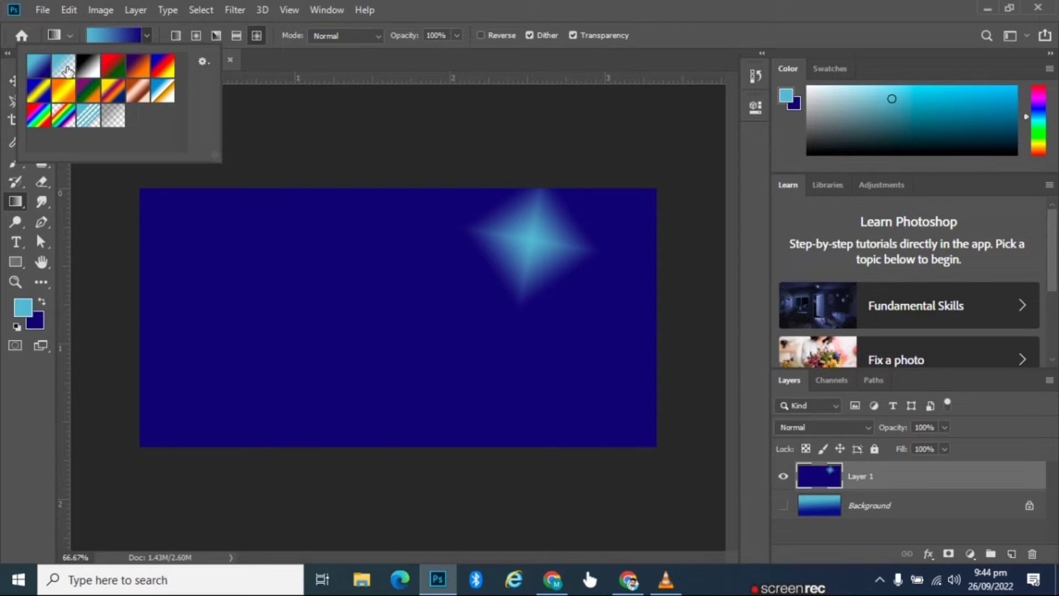
click(296, 61)
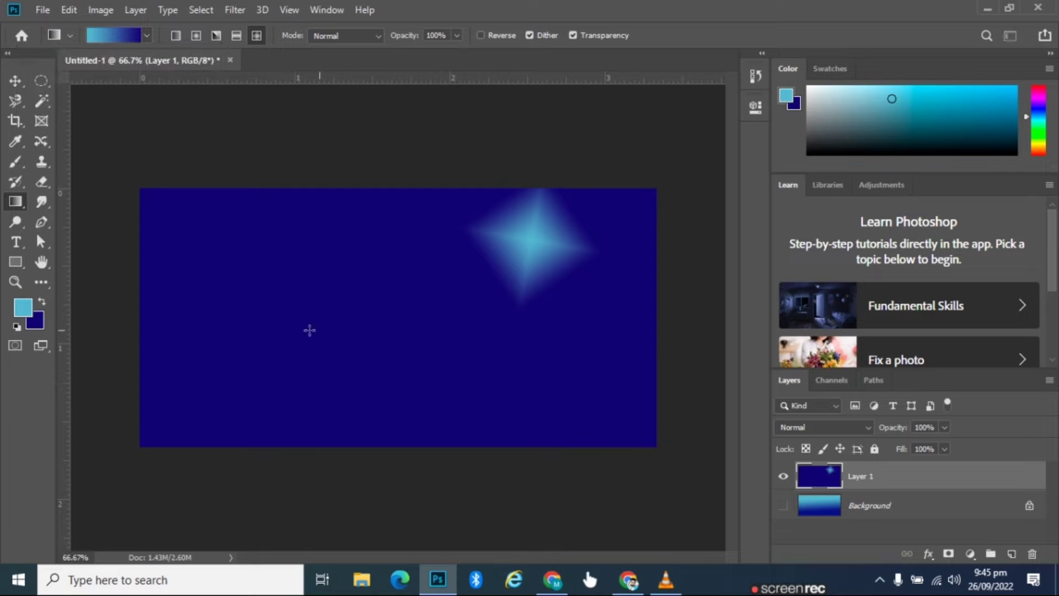
drag(264, 306, 363, 355)
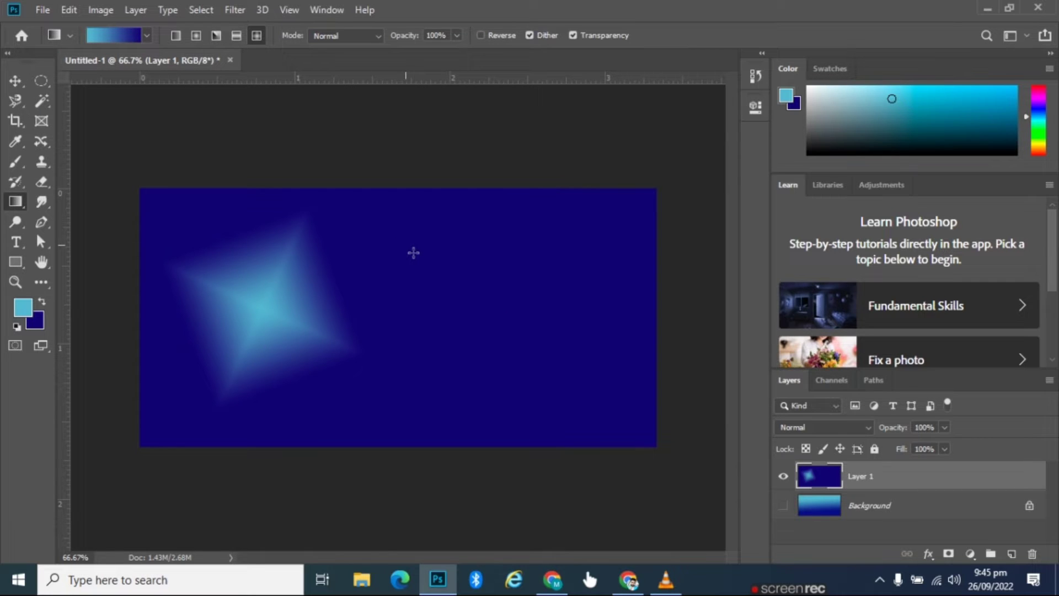
drag(417, 262, 319, 337)
drag(264, 286, 215, 238)
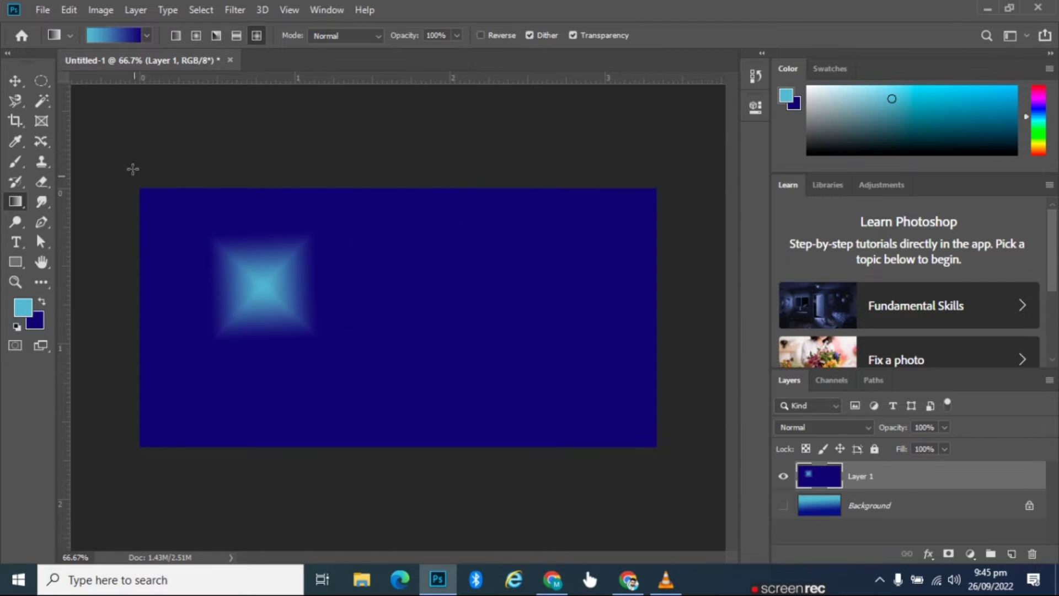
Step: Choose the foreground-to-transparent preset and scatter eight cyan diamond glows across the navy canvas
click(143, 37)
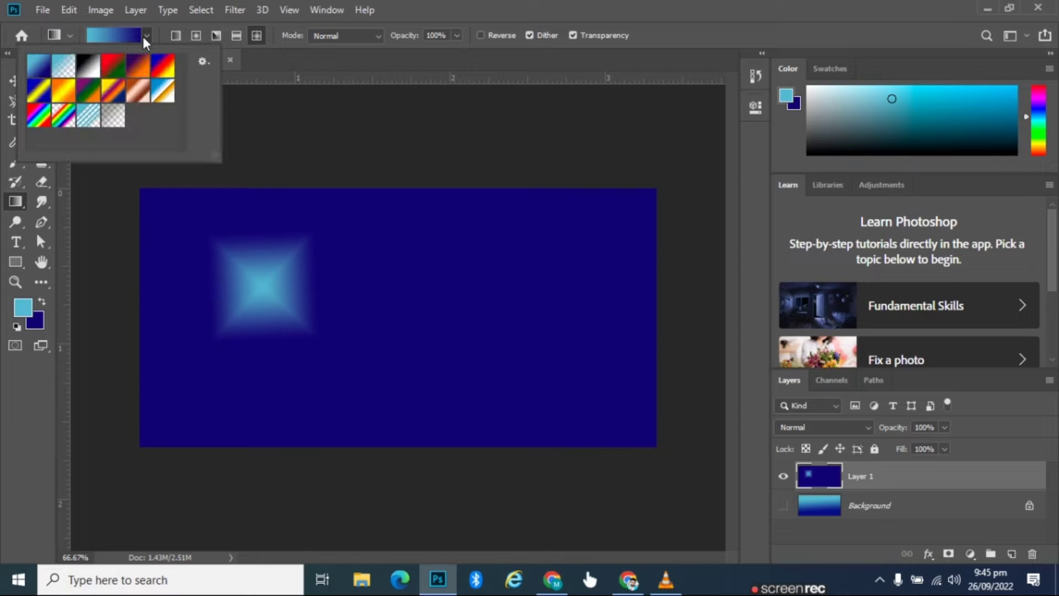
click(65, 73)
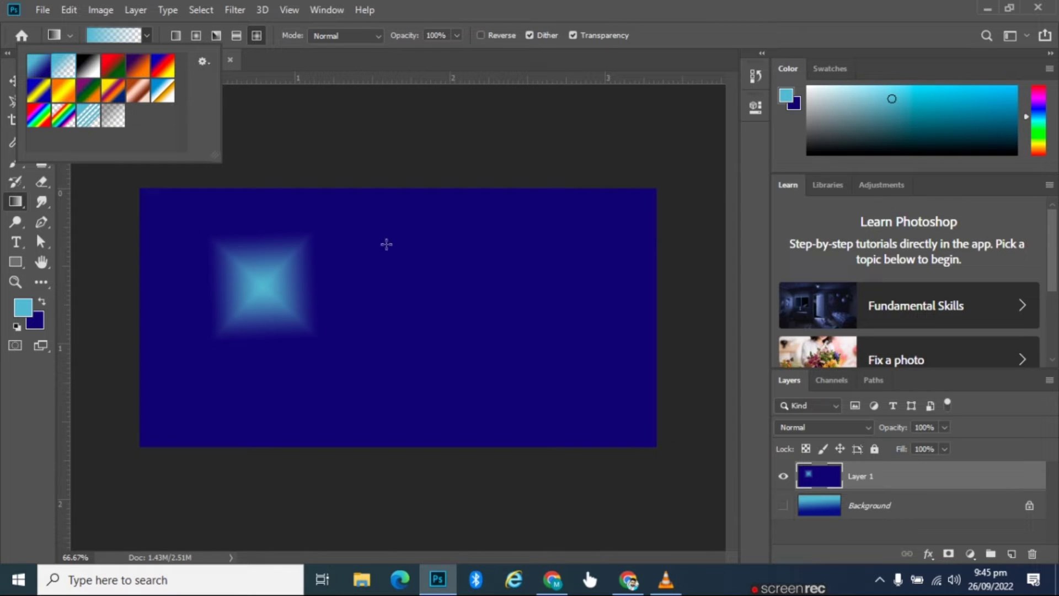
drag(386, 244, 388, 297)
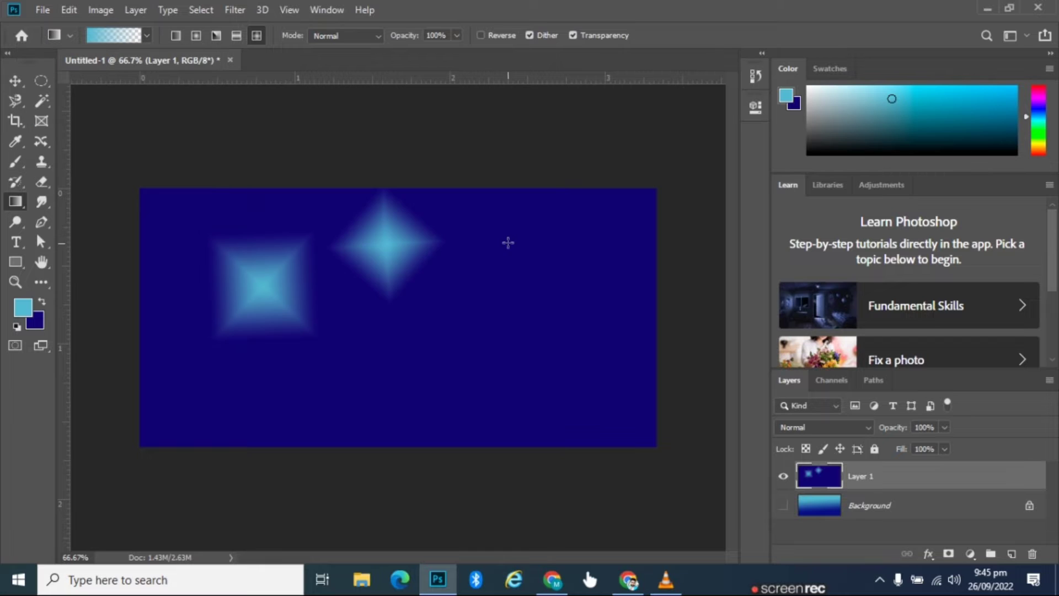
drag(509, 245, 494, 306)
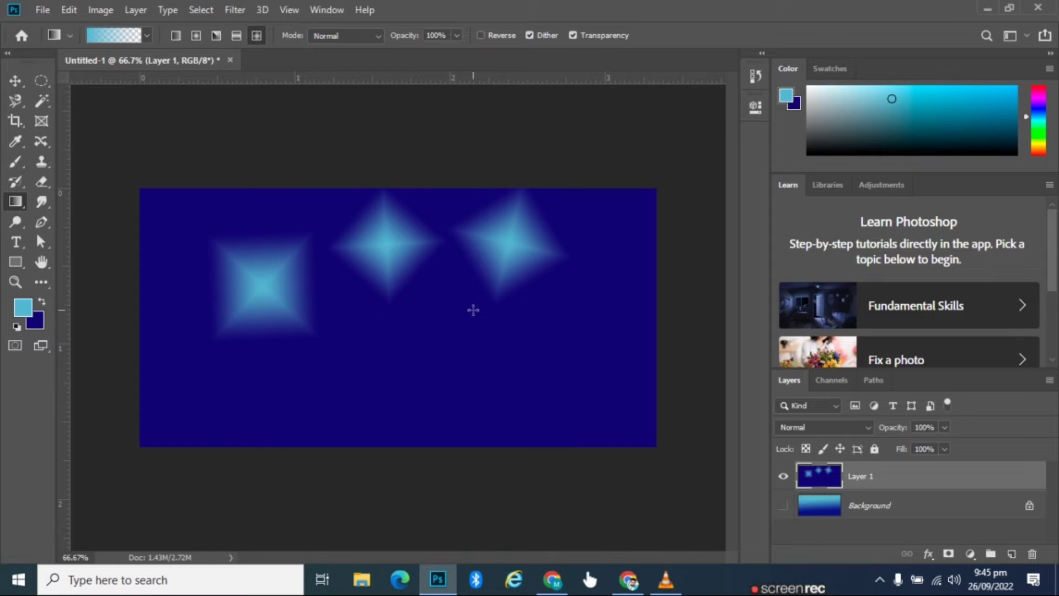
drag(572, 383, 473, 308)
drag(371, 404, 386, 368)
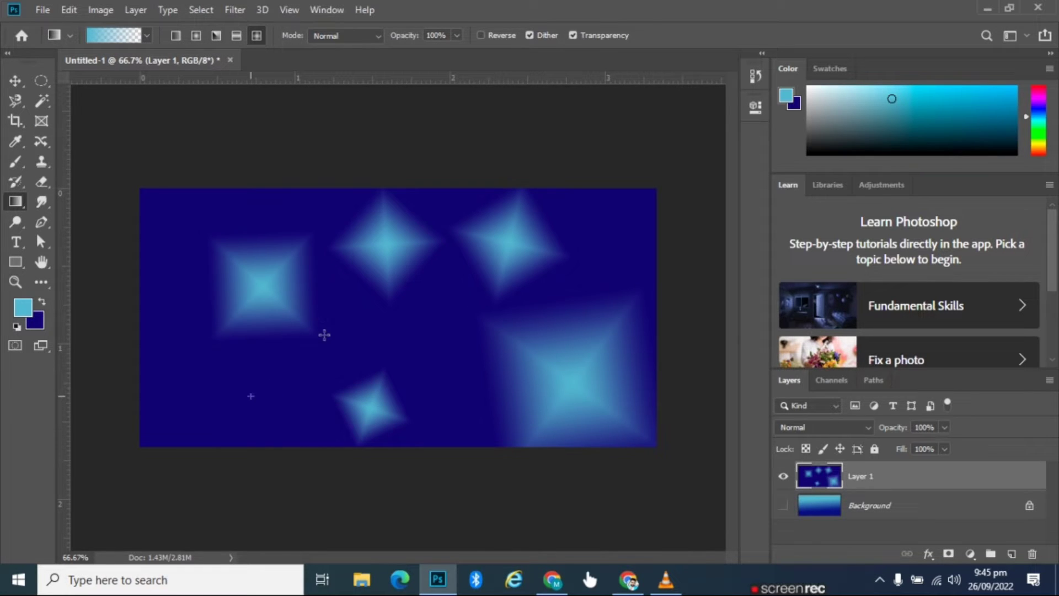
drag(252, 395, 325, 334)
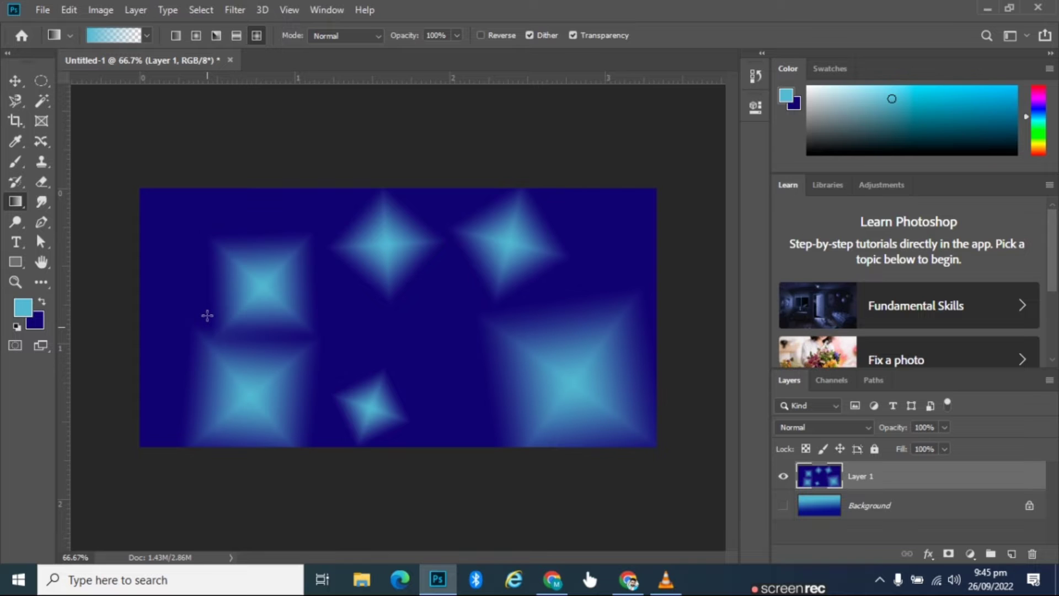
drag(177, 235, 223, 292)
drag(390, 318, 439, 387)
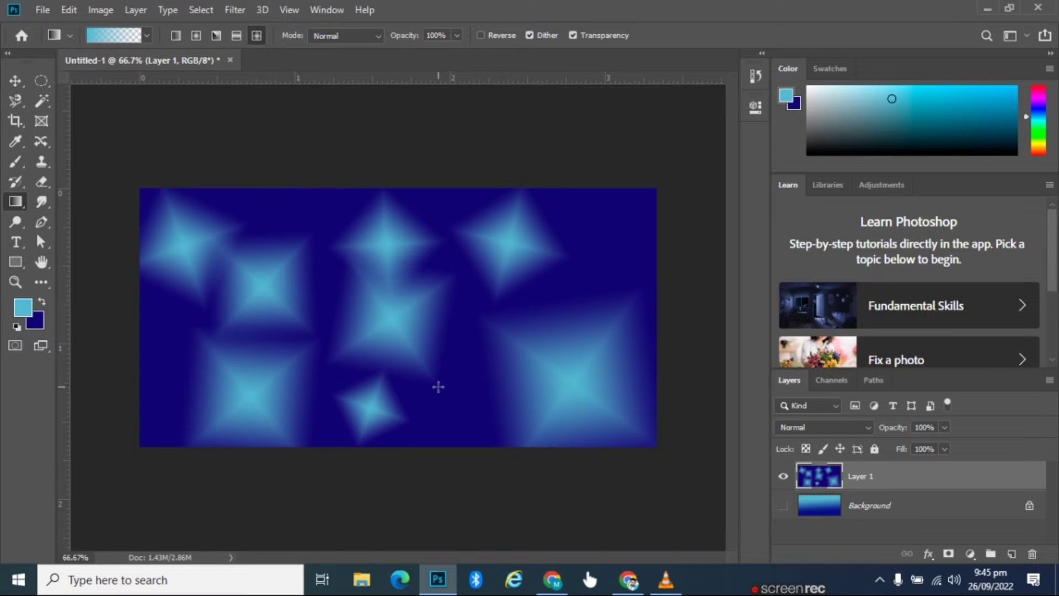
drag(463, 433, 459, 342)
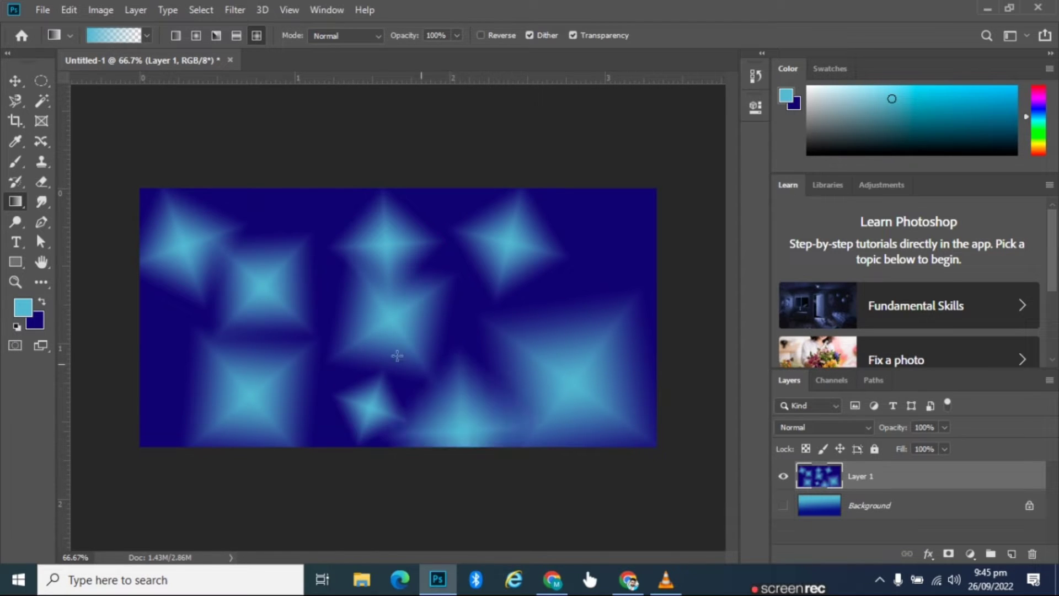
Step: Pick the Red, Green preset and draw a diamond gradient near the layer's centre
click(148, 36)
click(113, 65)
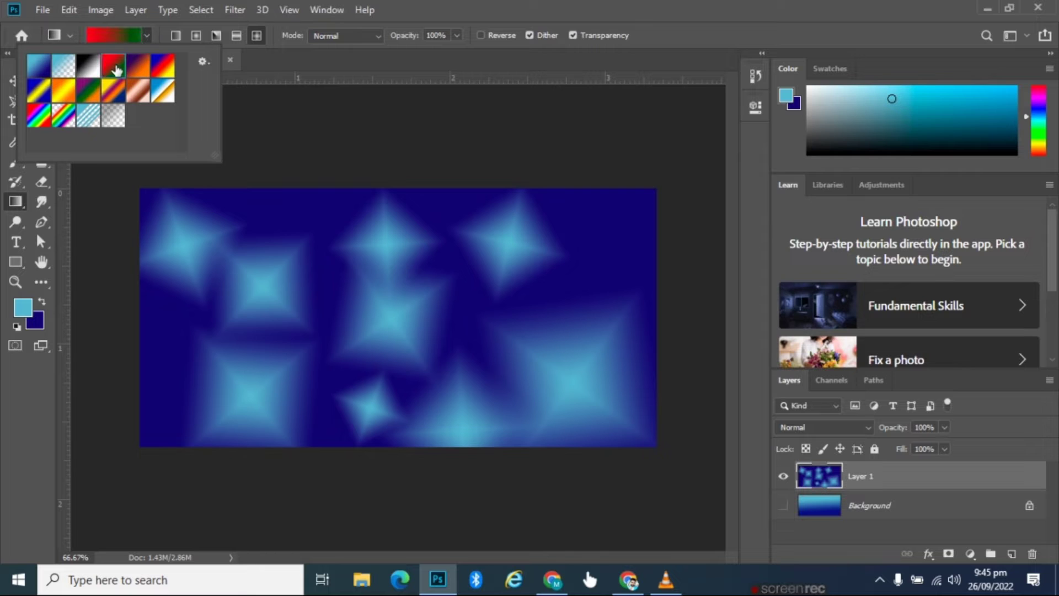
drag(237, 230, 312, 277)
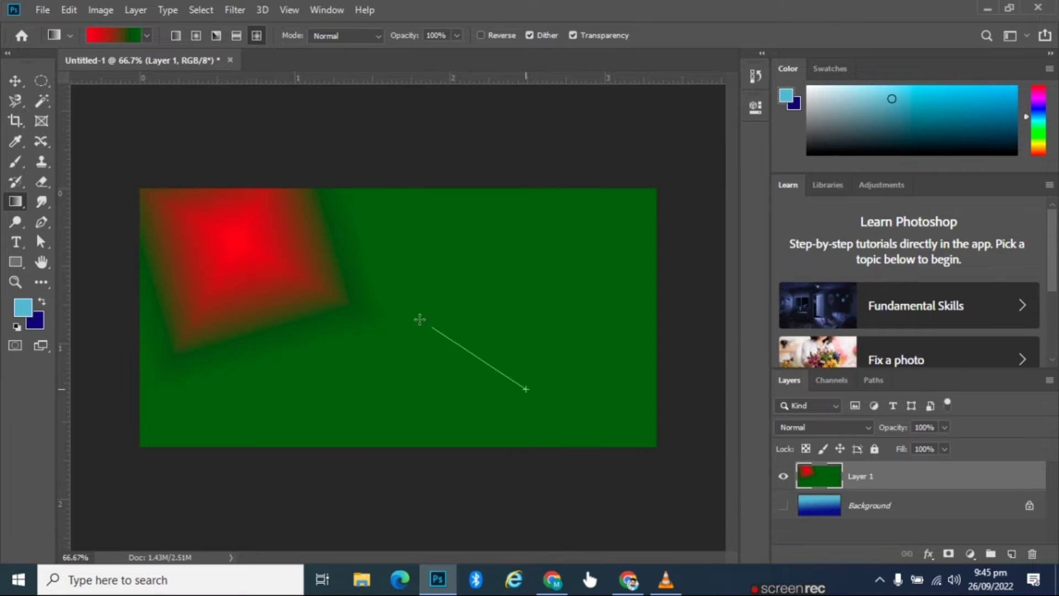
drag(526, 389, 413, 310)
drag(357, 345, 279, 243)
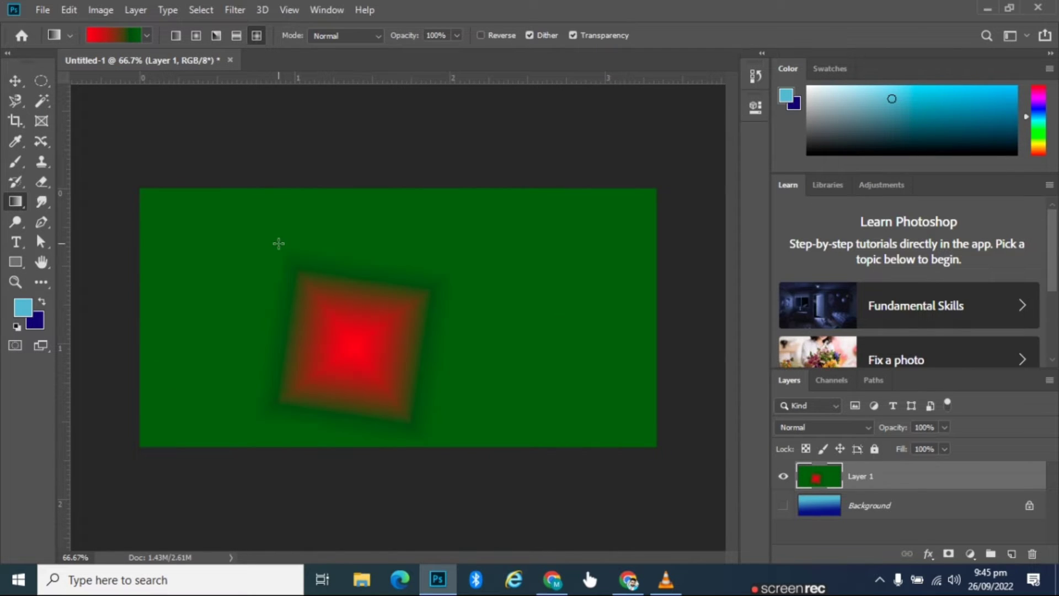
Step: Open the Gradient Editor for the Red, Green gradient
click(147, 34)
click(219, 199)
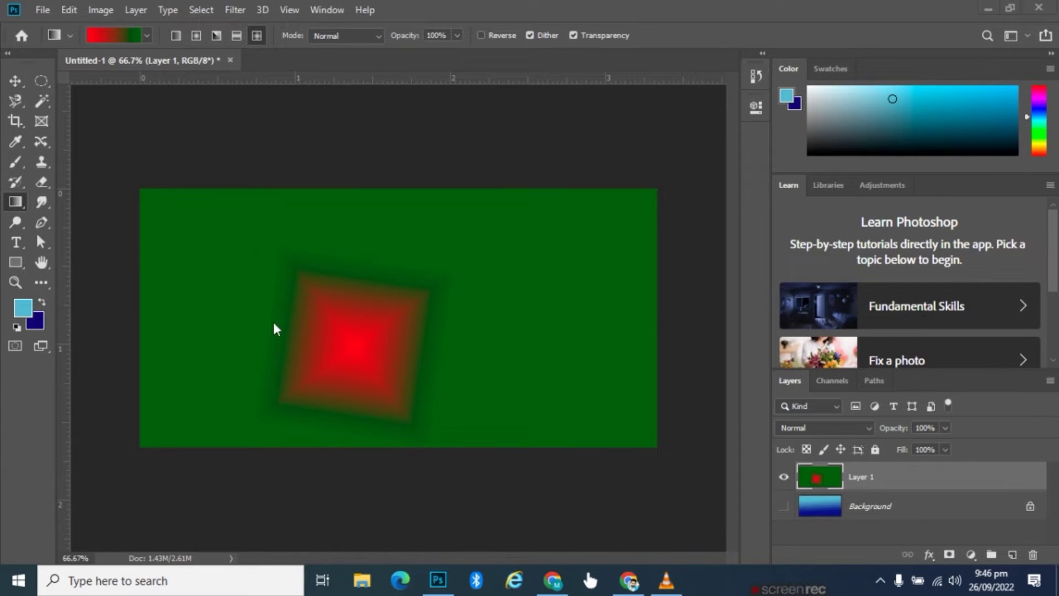
click(145, 35)
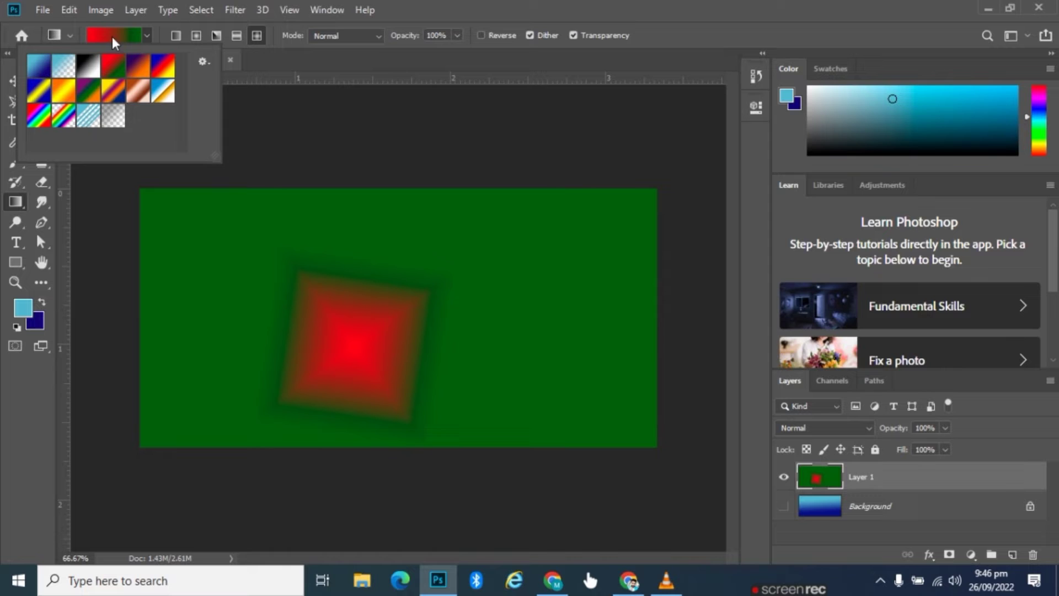
click(144, 37)
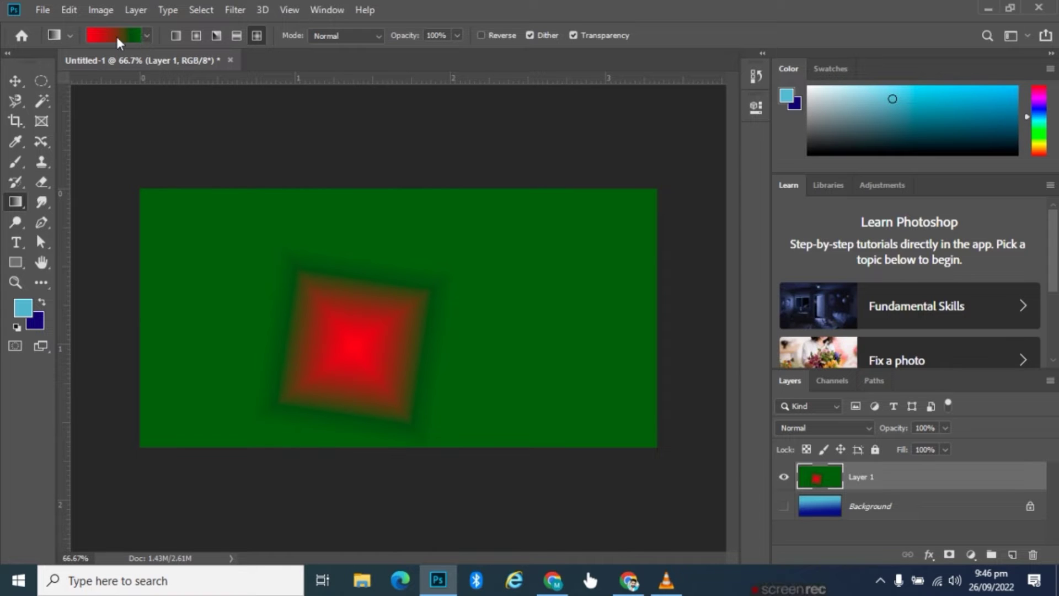
click(117, 37)
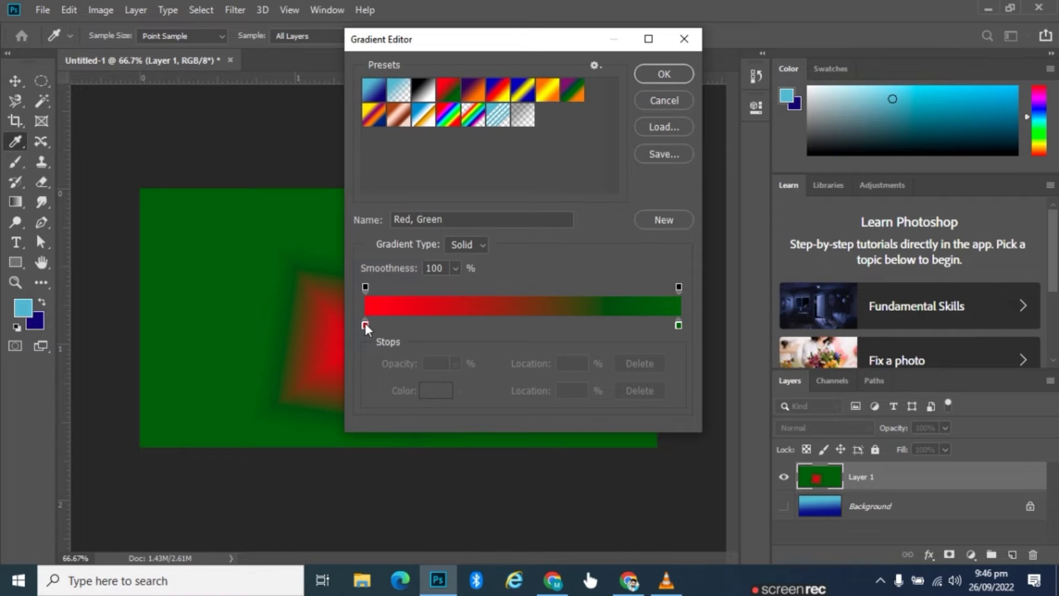
Step: Change the left colour stop from red to near-black dark purple 120a19
mouse_move(365, 323)
mouse_down()
mouse_move(419, 321)
mouse_move(356, 323)
mouse_up()
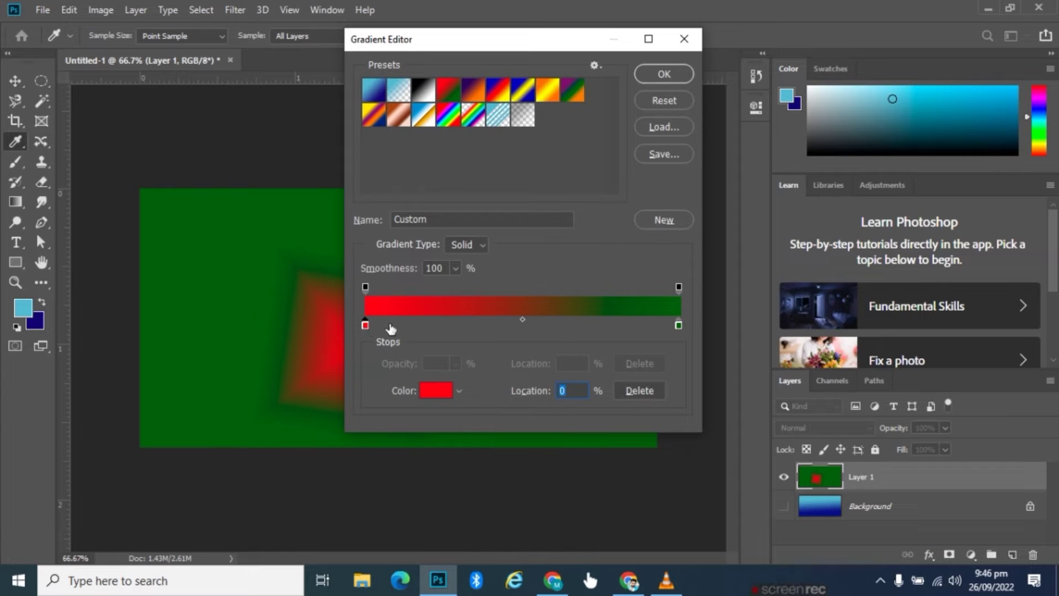
key(alt)
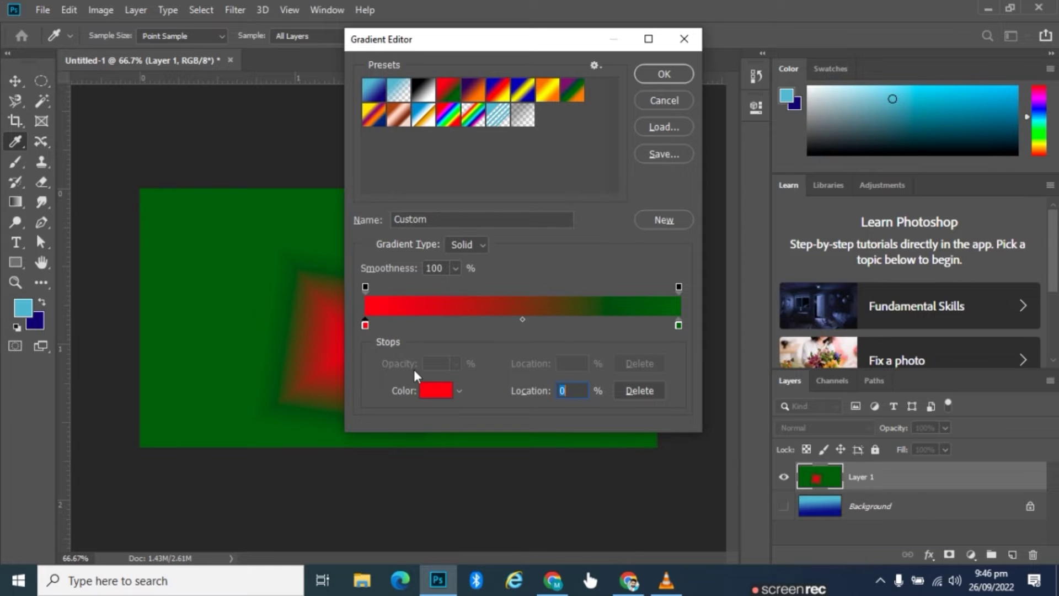
click(438, 392)
click(610, 393)
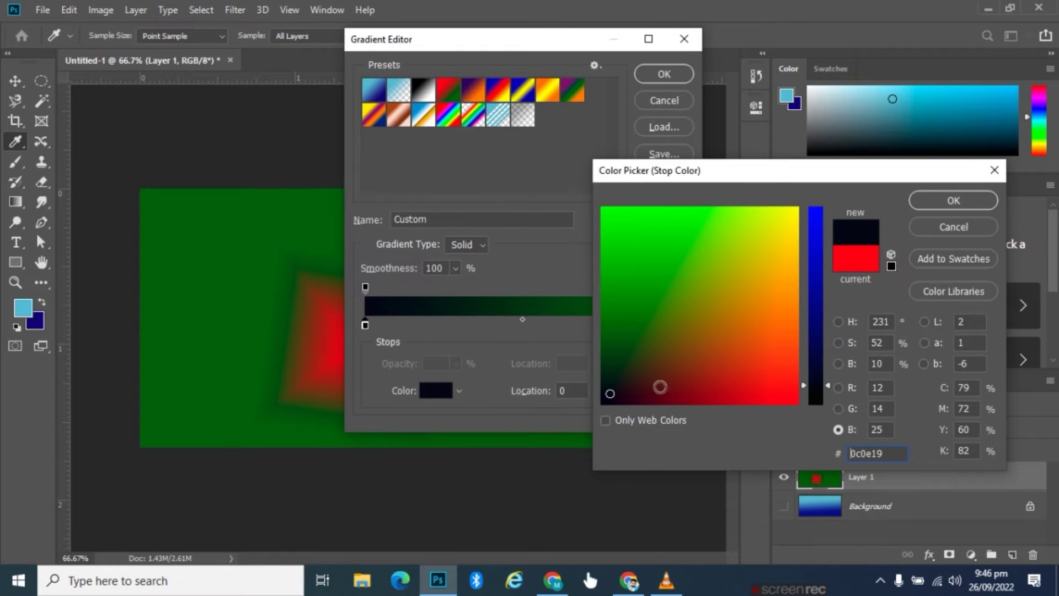
click(620, 381)
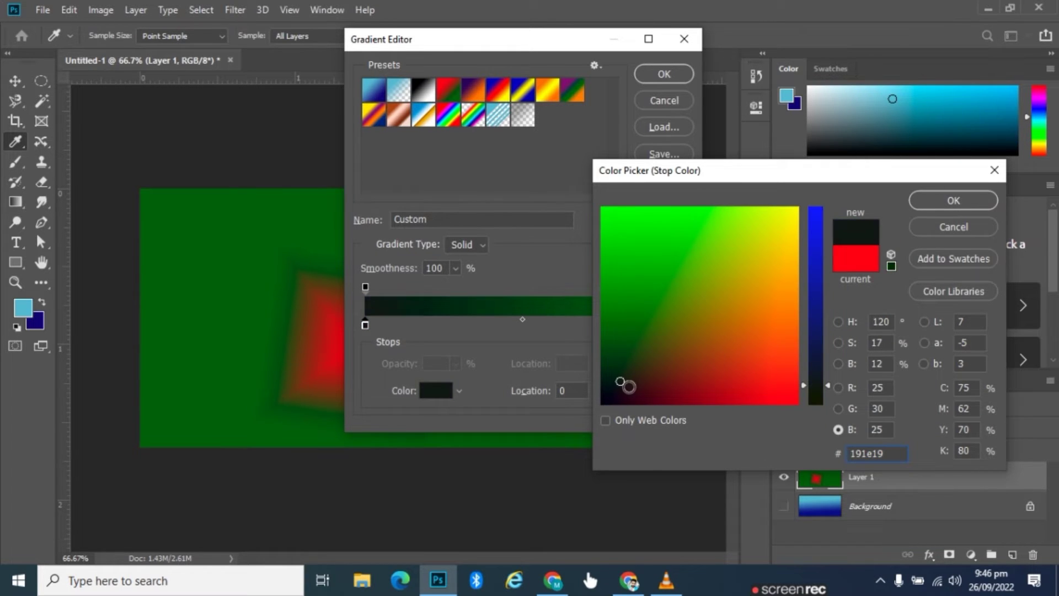
click(615, 397)
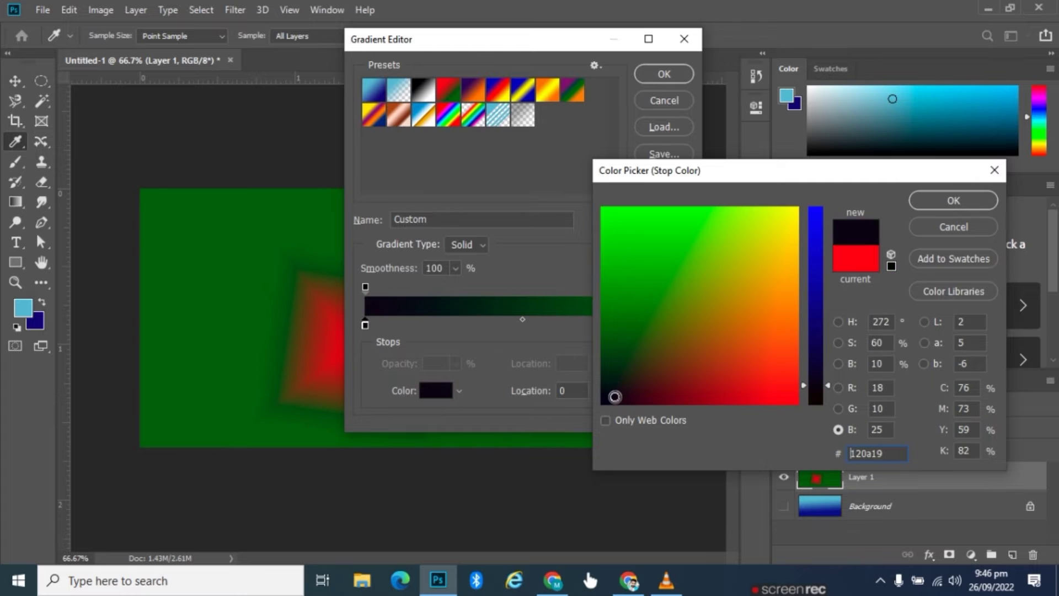
click(937, 202)
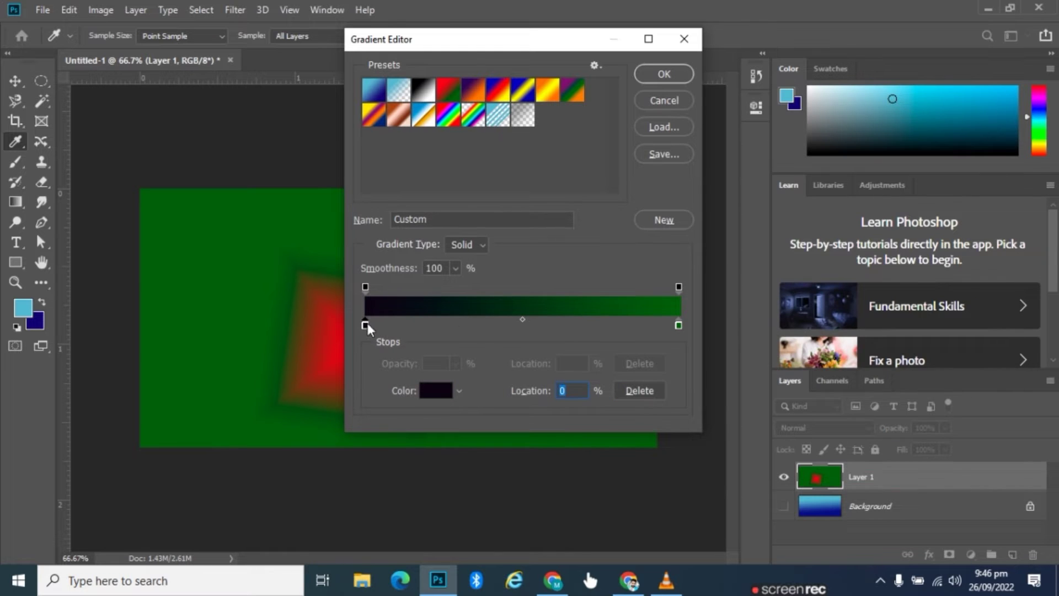
Step: Add a green (538519) colour stop at 10% after the dark start stop
alt+drag(365, 325, 396, 326)
click(442, 391)
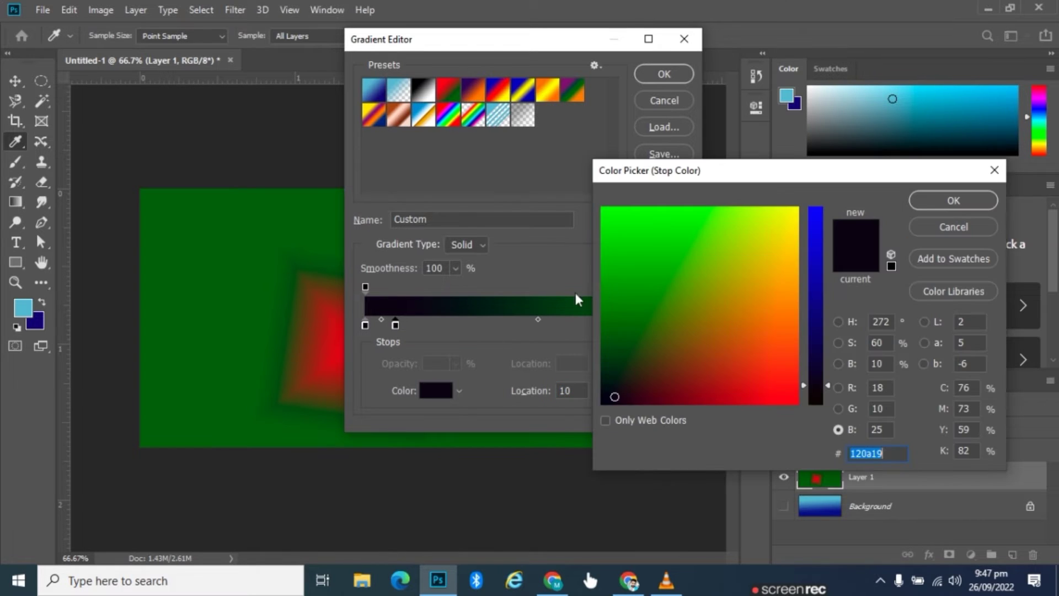
click(662, 325)
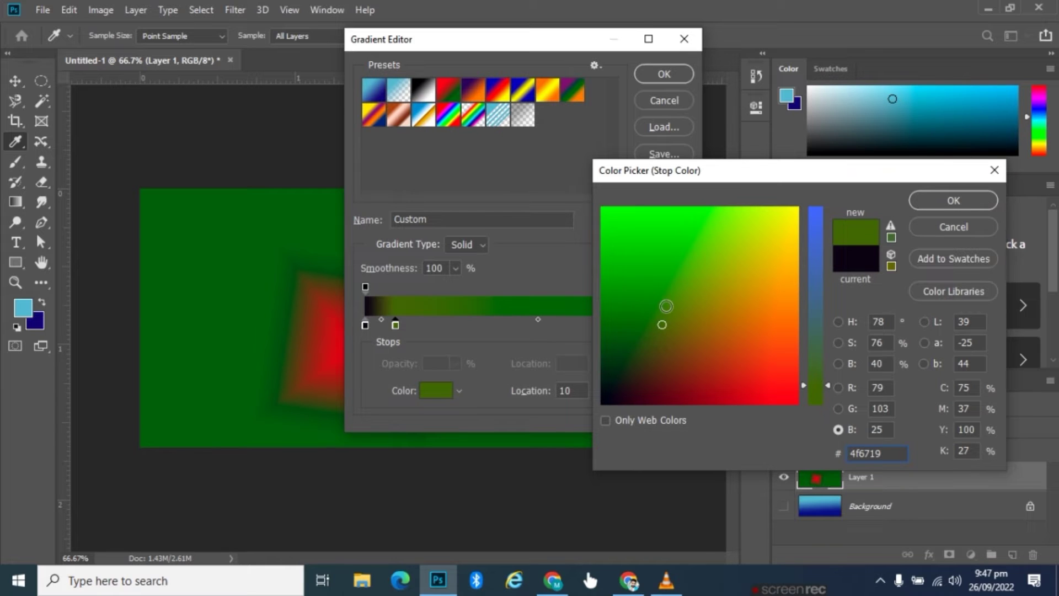
click(665, 302)
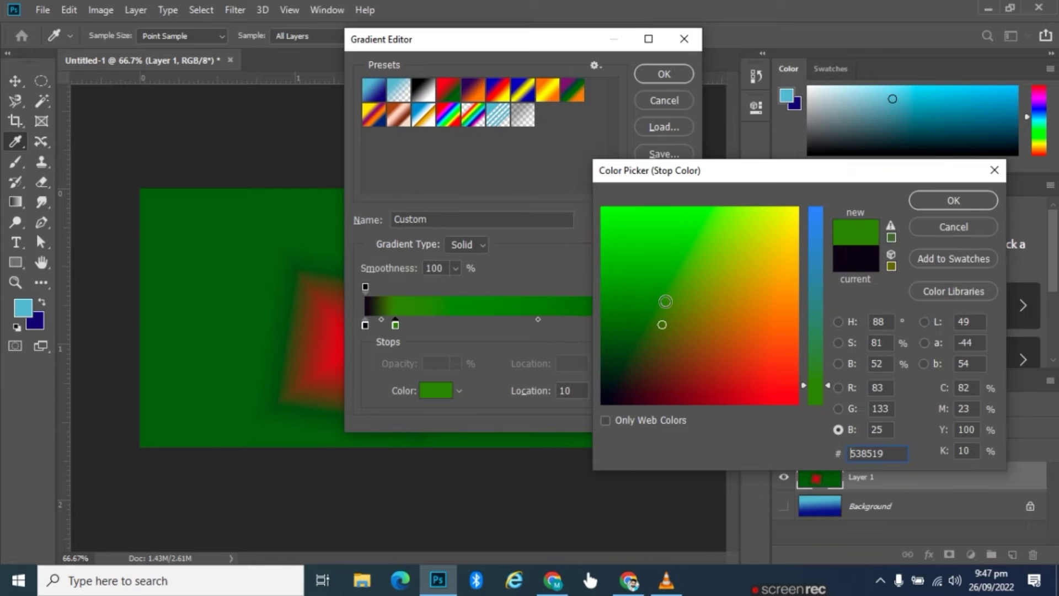
click(929, 194)
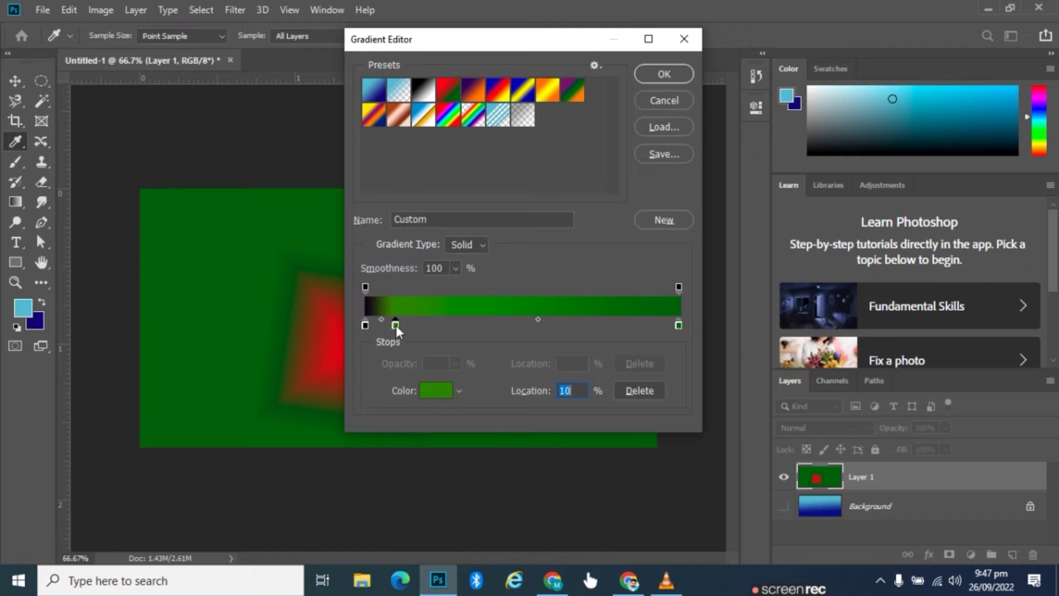
Step: Alt-drag a copy of the dark stop to 19% and move the green stop to about 51%
key(alt)
drag(369, 326, 465, 324)
key(alt)
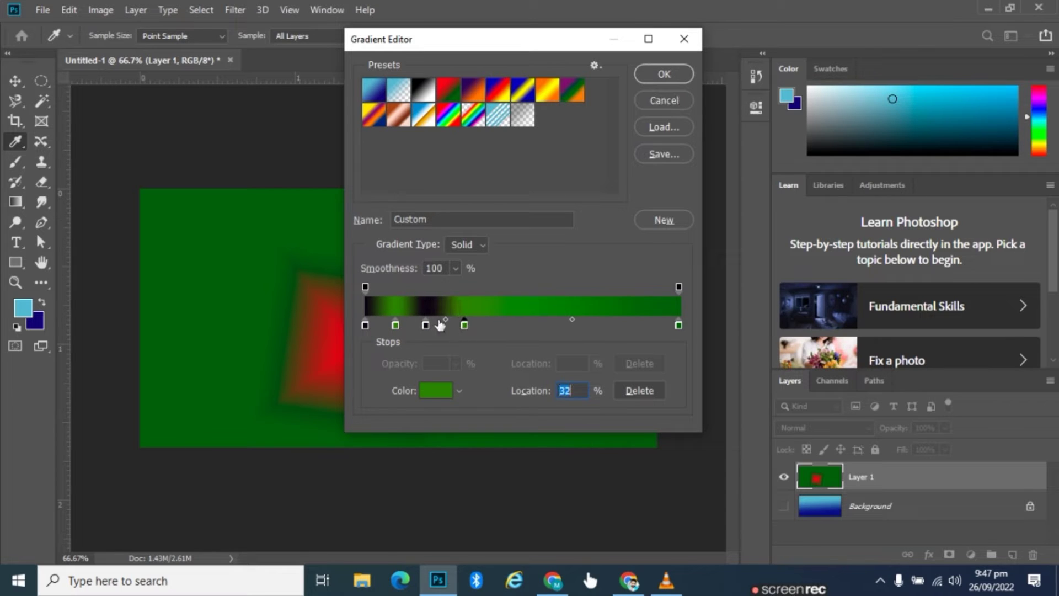
key(alt)
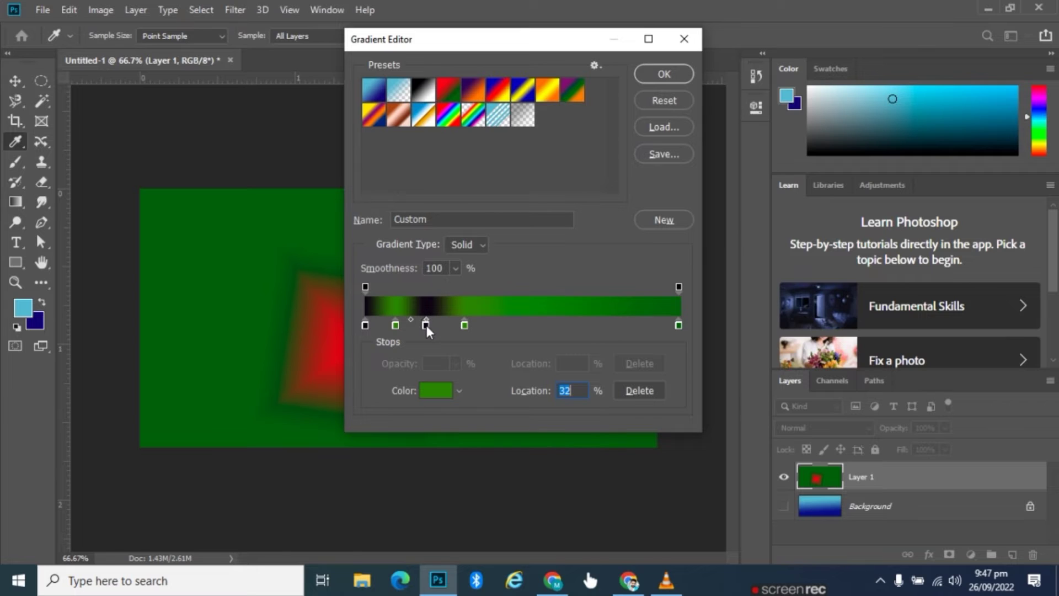
drag(426, 325, 541, 325)
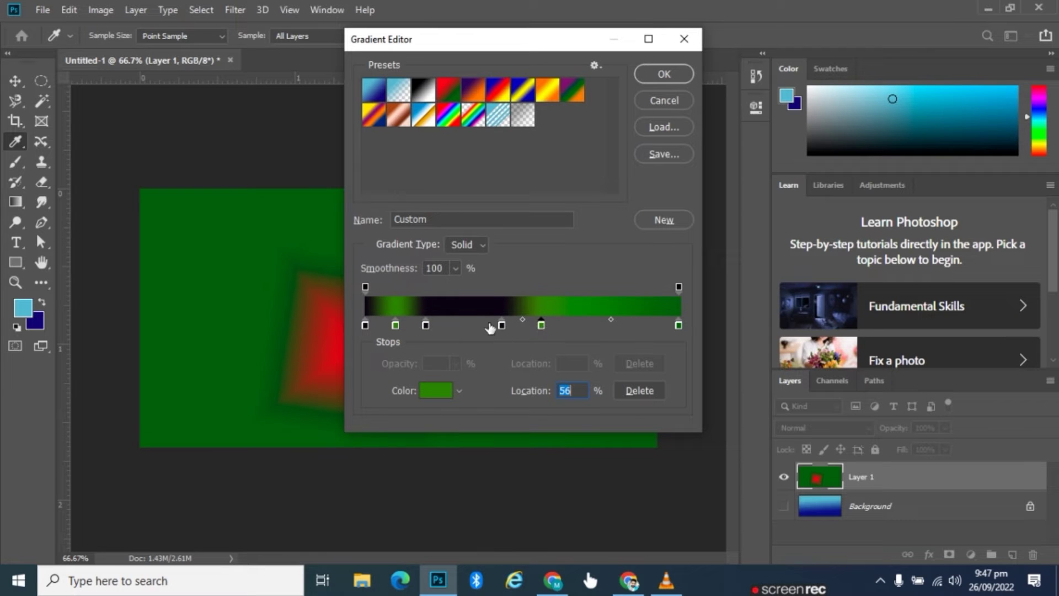
key(ctrl+z)
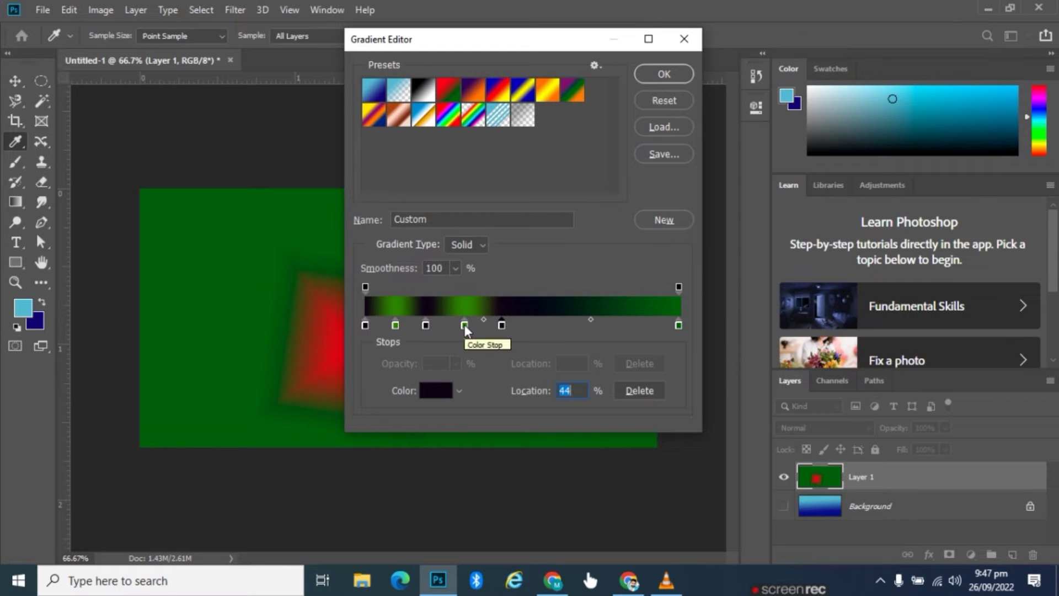
drag(465, 324, 575, 322)
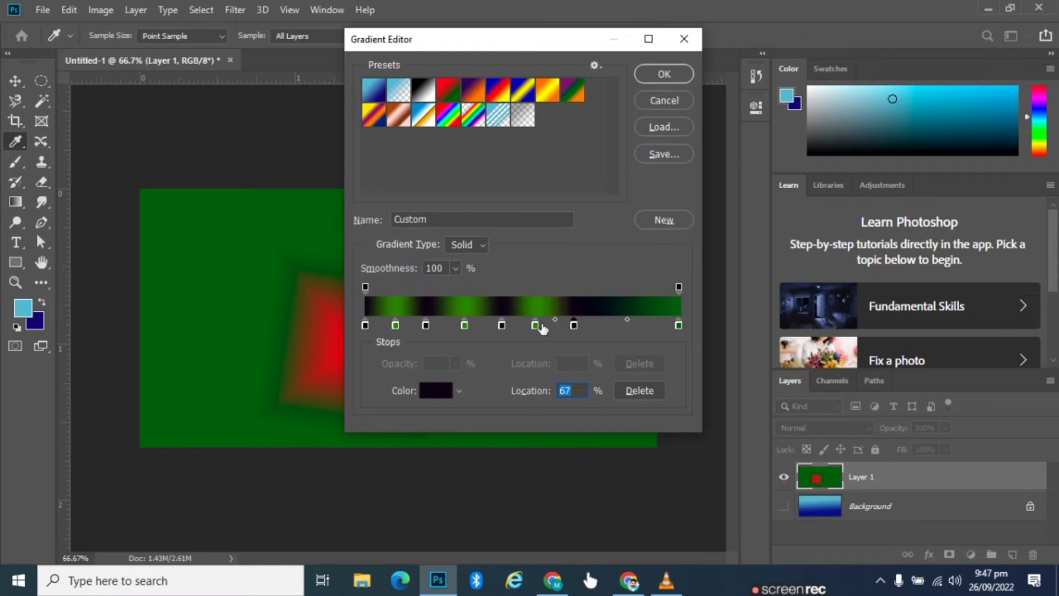
Step: Add a green stop at 83% and a dark stop at 92%, then accept the striped gradient
key(alt)
drag(537, 326, 628, 326)
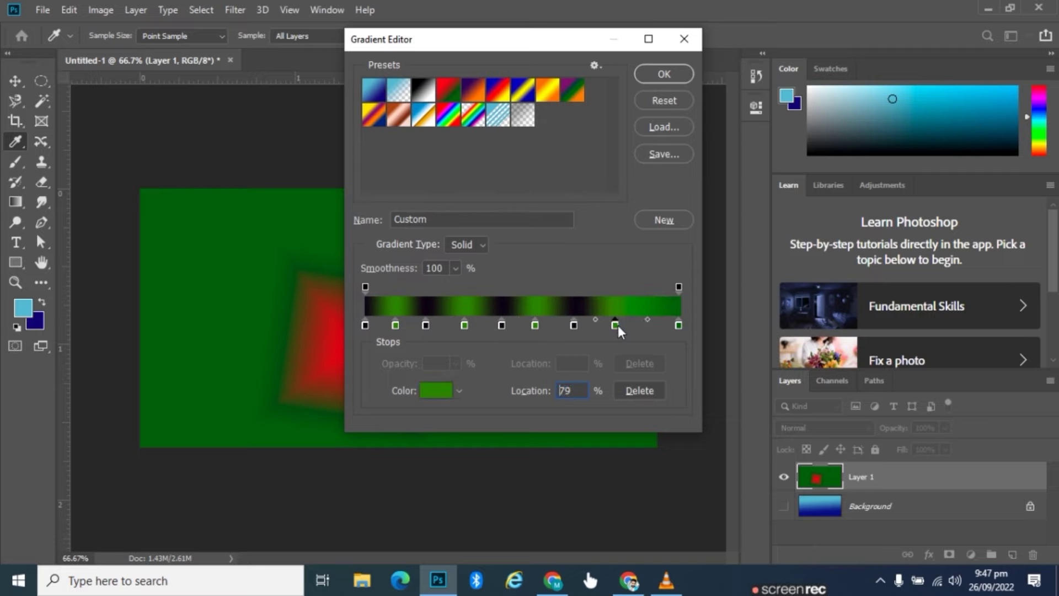
click(575, 326)
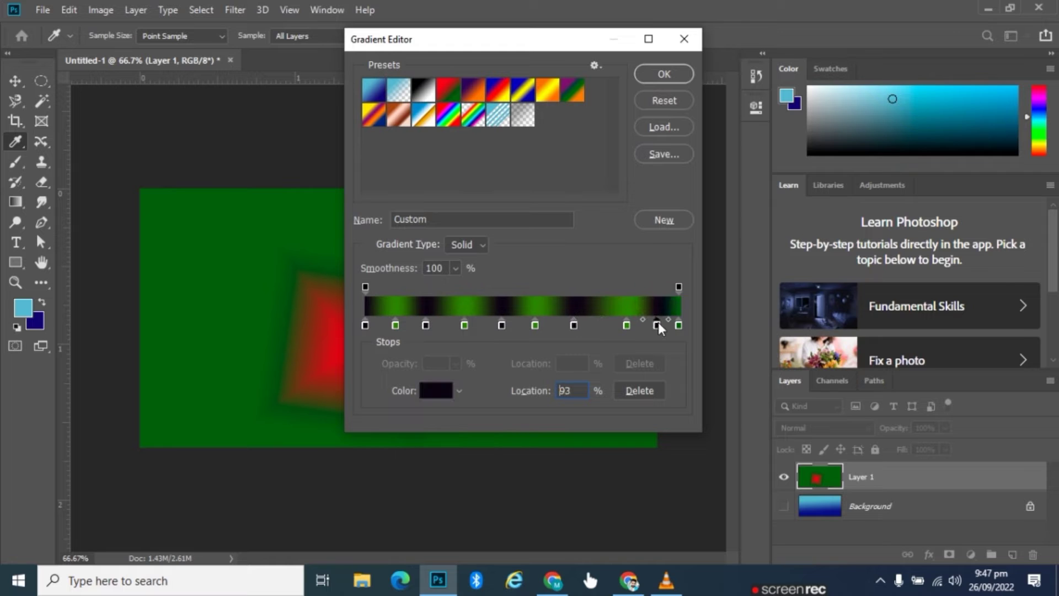
click(653, 325)
click(665, 75)
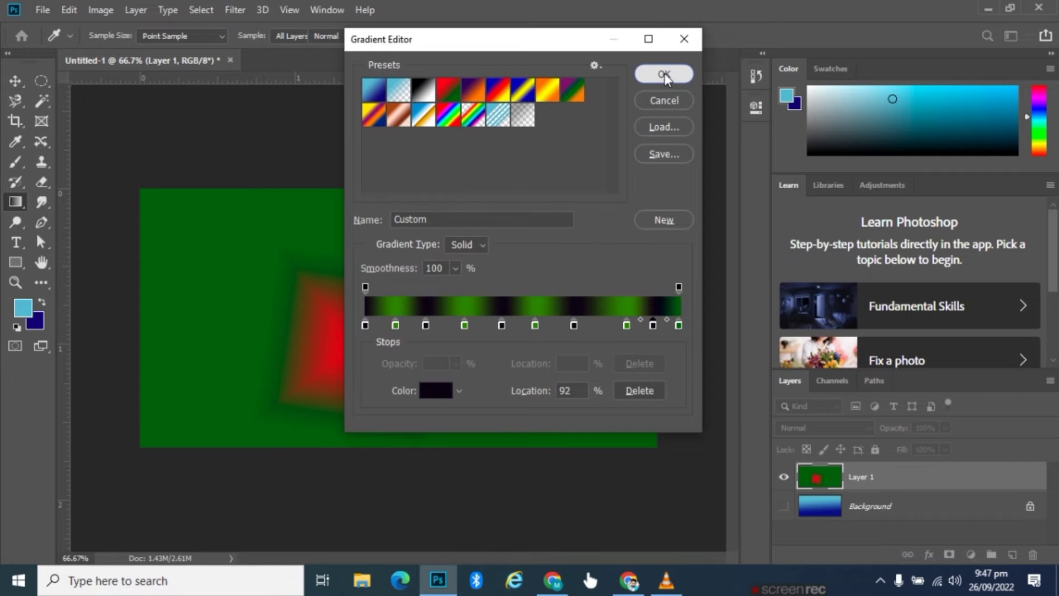
click(665, 74)
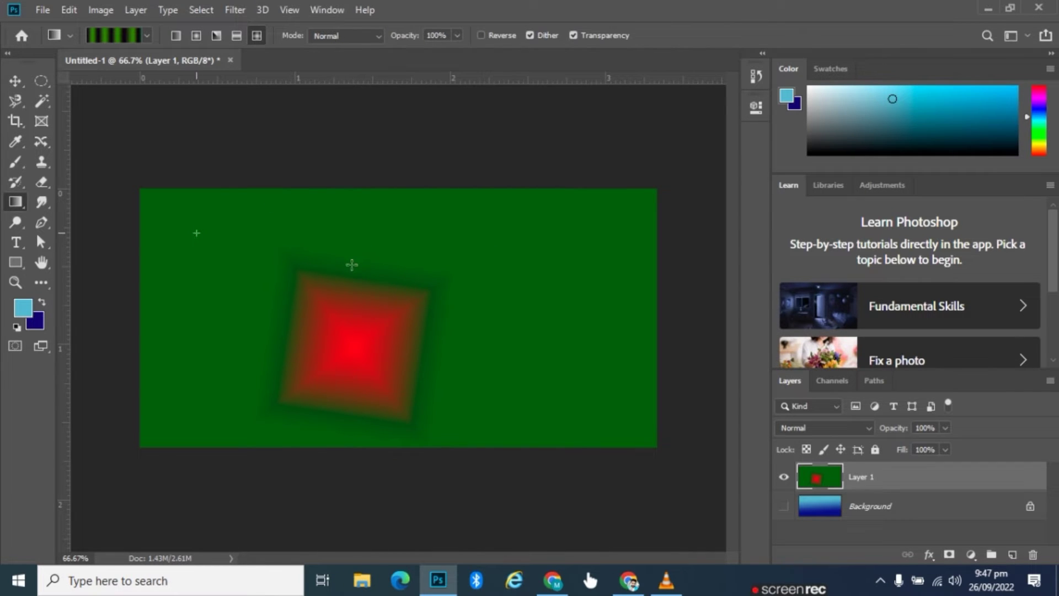
Step: Draw the striped gradient as diamonds, ending with a small diamond near the canvas centre
drag(352, 265, 409, 305)
drag(598, 373, 444, 309)
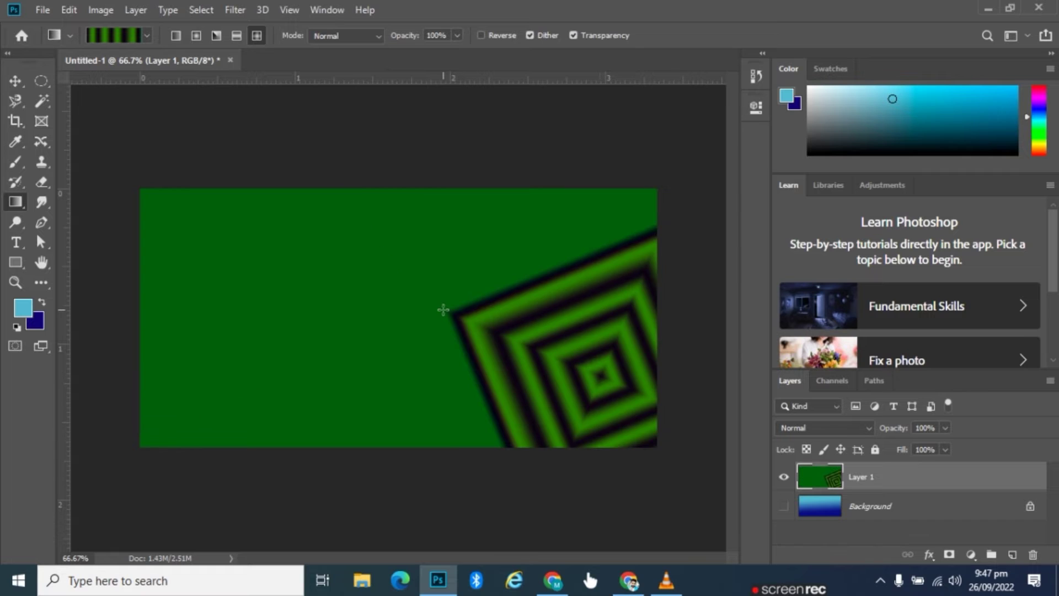
drag(213, 272, 322, 317)
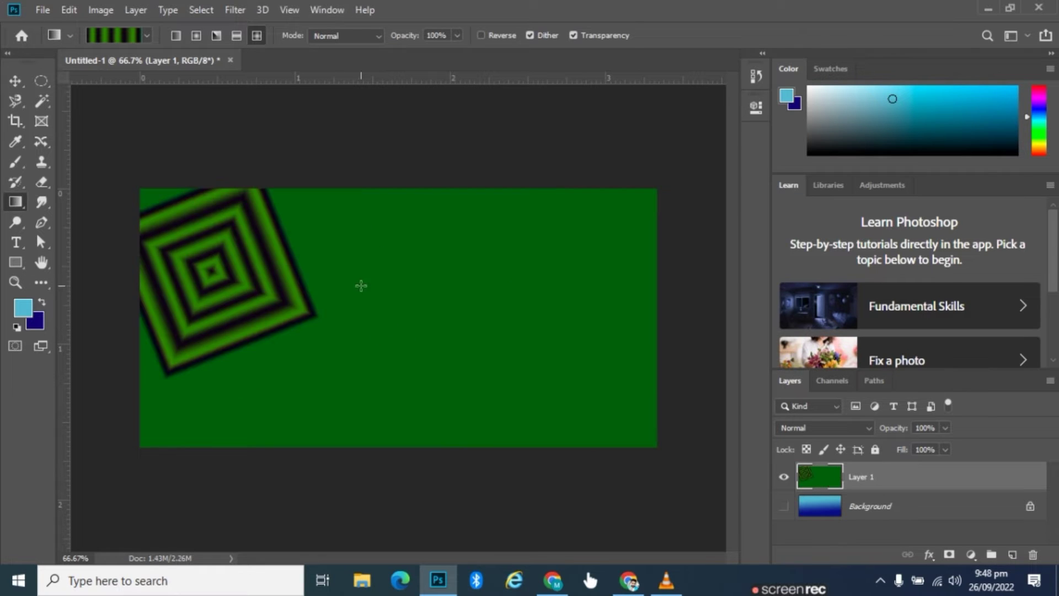
drag(371, 289, 409, 343)
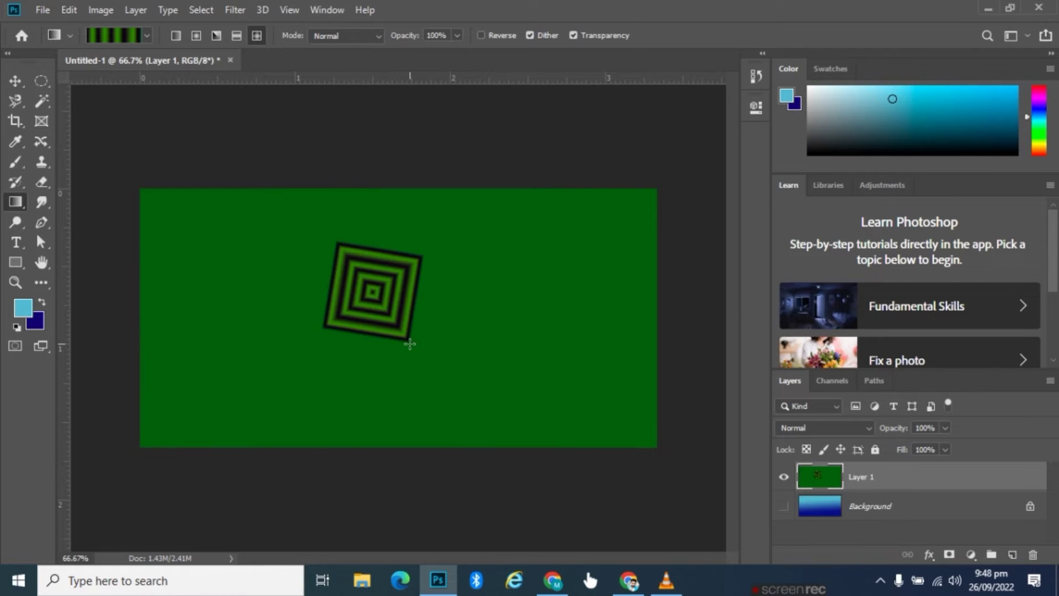
Step: Try linear stripes, then draw radial concentric rings from near the canvas centre
click(176, 39)
drag(222, 250, 373, 324)
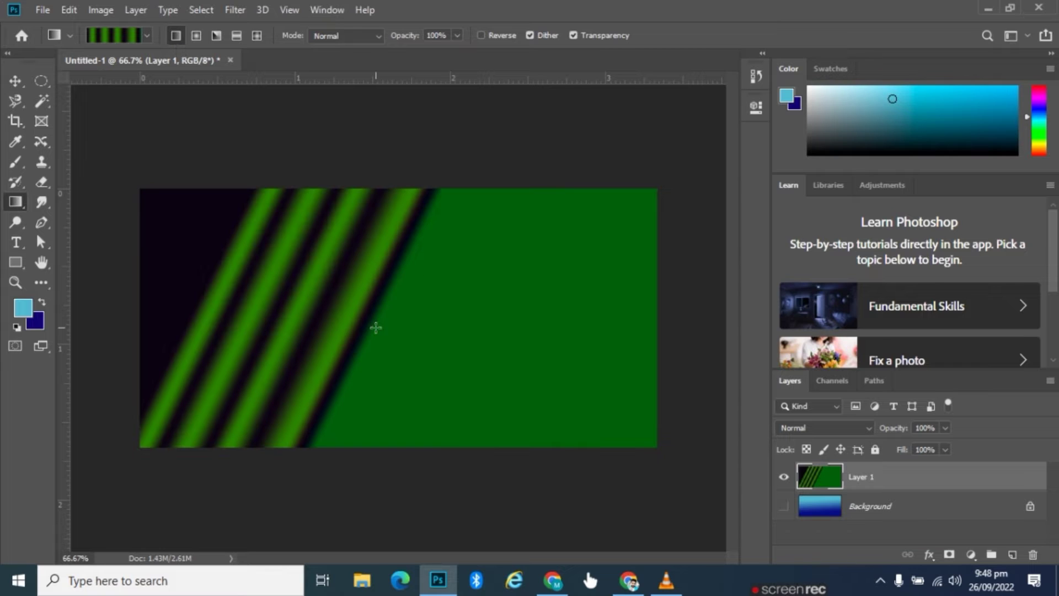
drag(456, 263, 463, 362)
drag(492, 403, 344, 269)
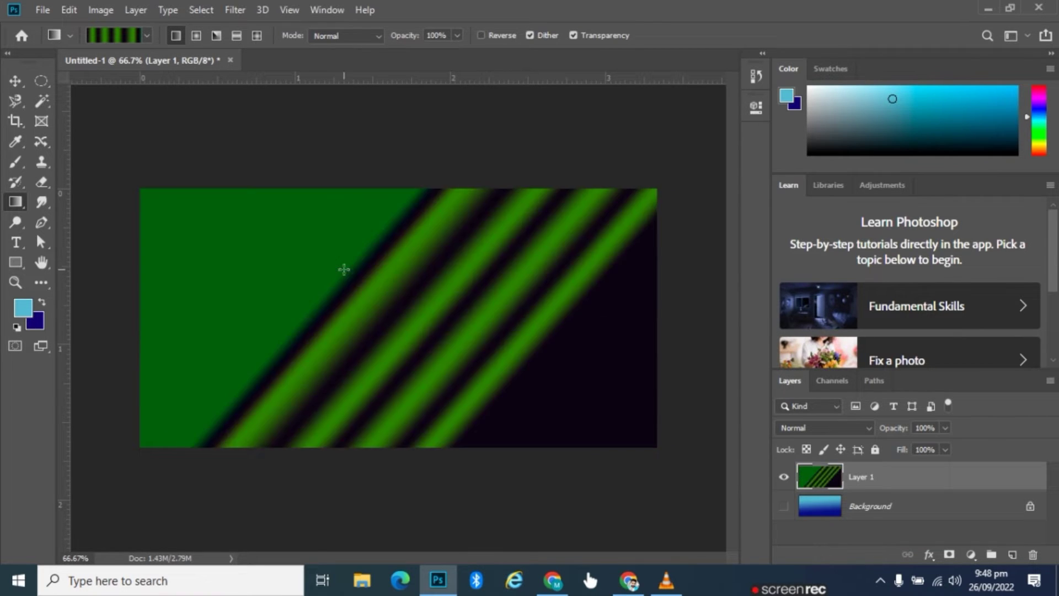
drag(570, 307, 236, 307)
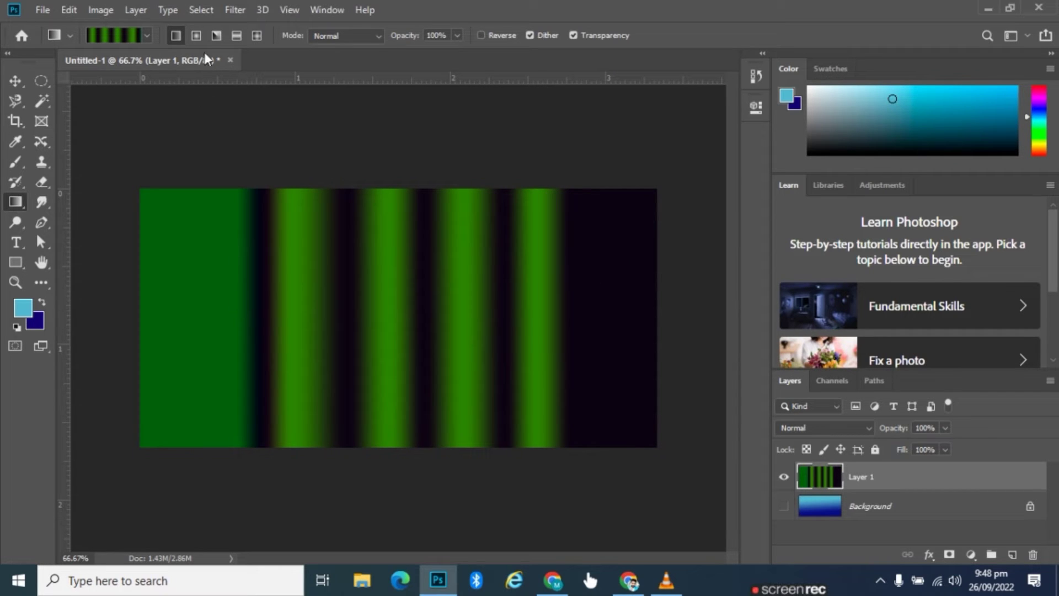
click(197, 35)
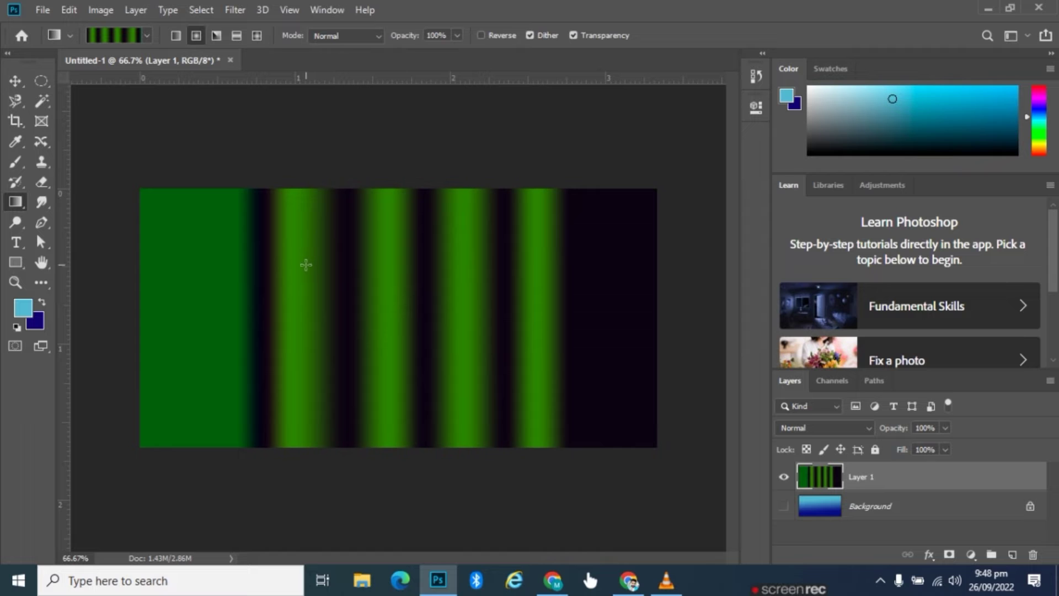
drag(306, 266, 482, 359)
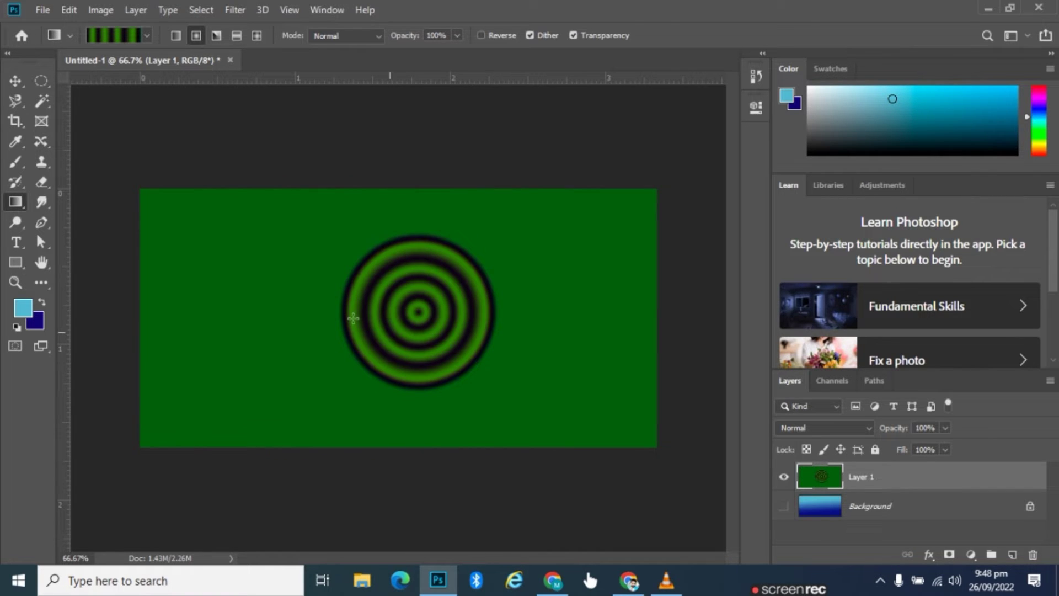
Step: Redraw the radial rings toward the left, then try angle and reflected stripe gradients
drag(253, 306, 349, 369)
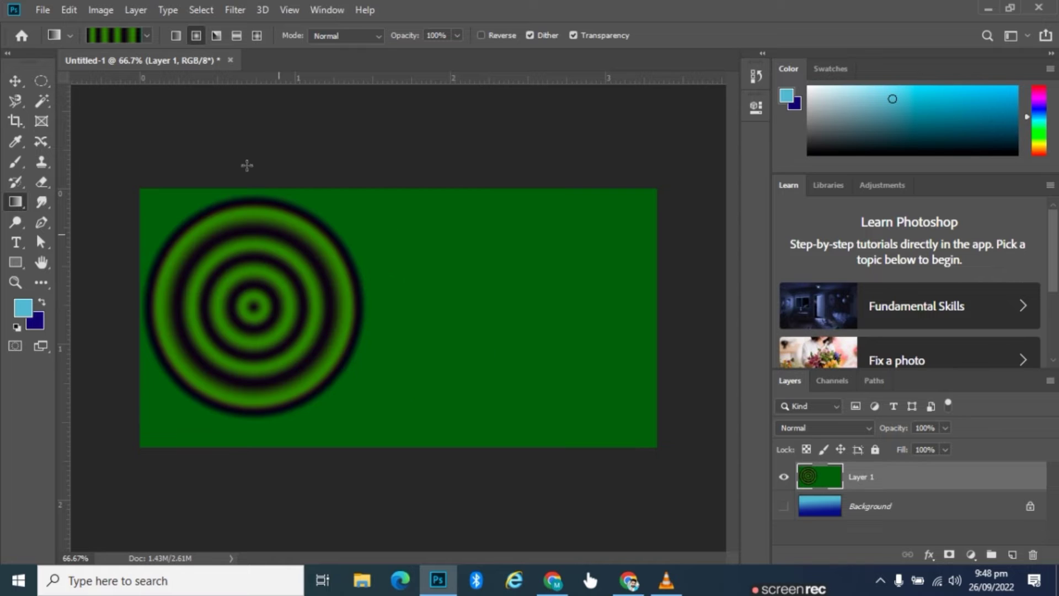
click(216, 36)
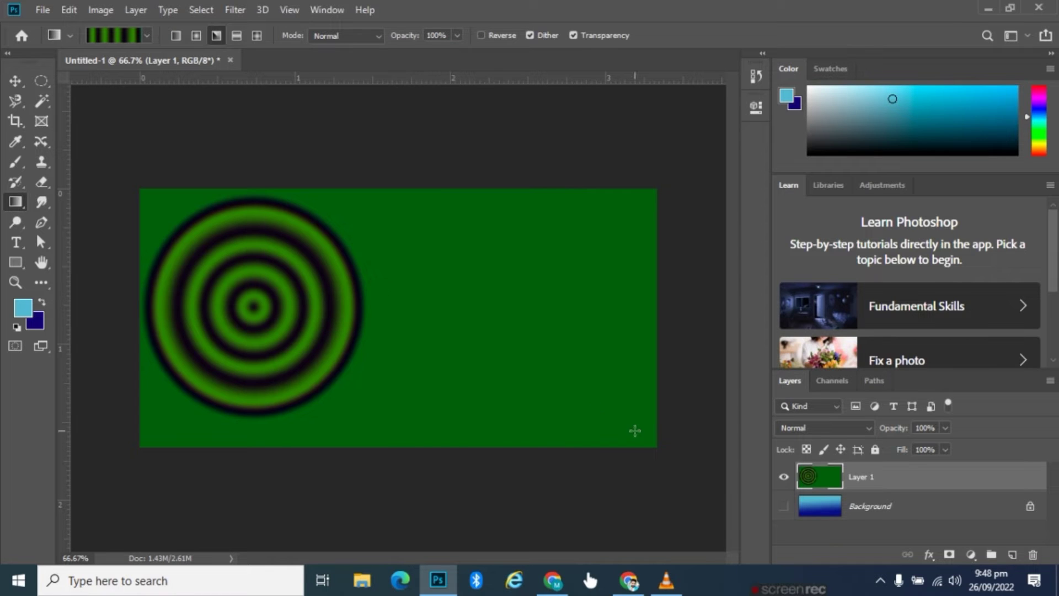
drag(501, 350, 635, 431)
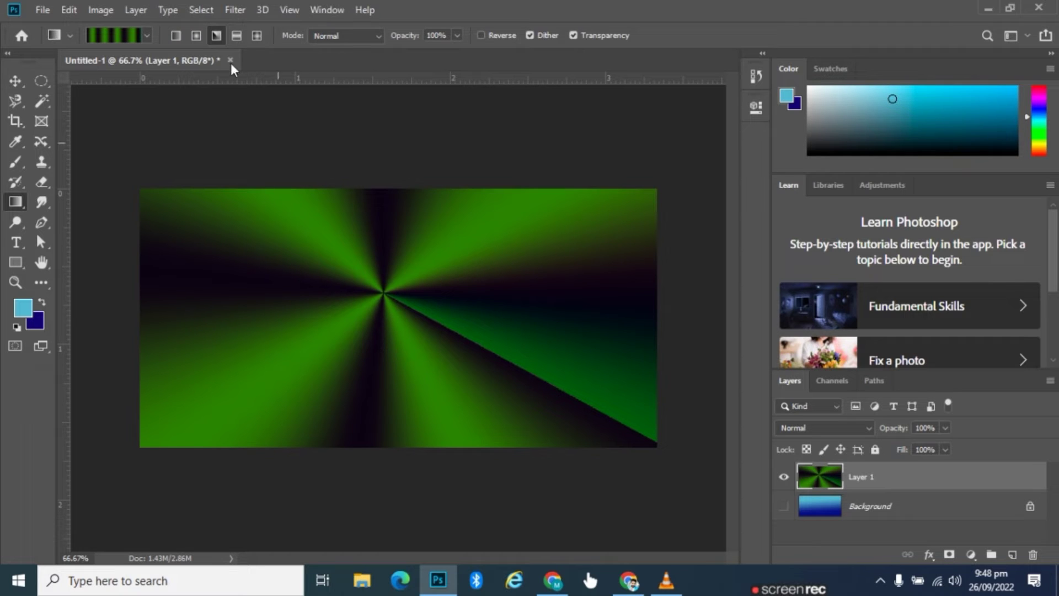
click(238, 38)
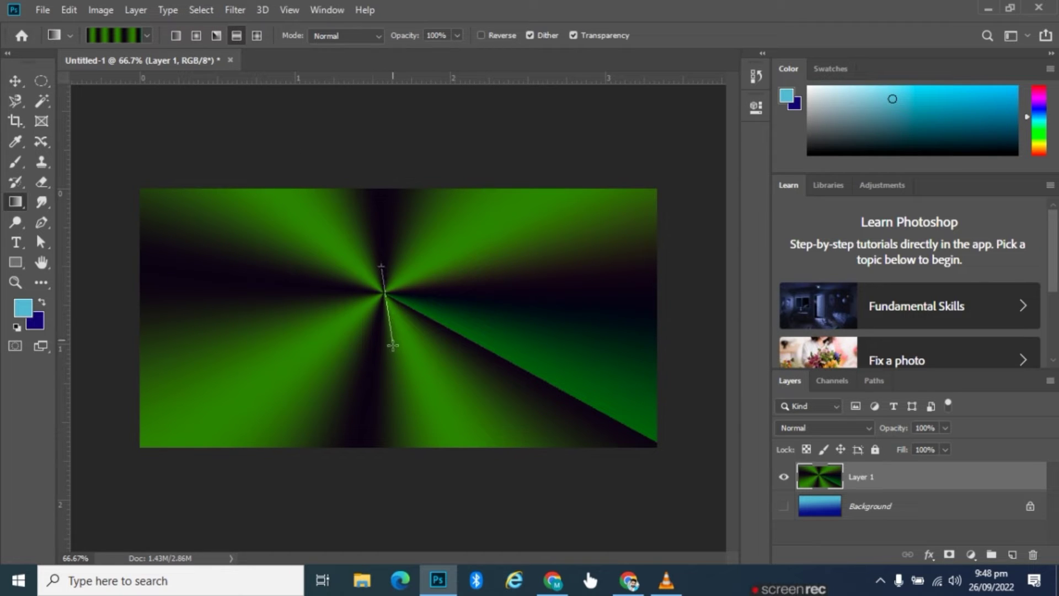
drag(393, 346, 387, 193)
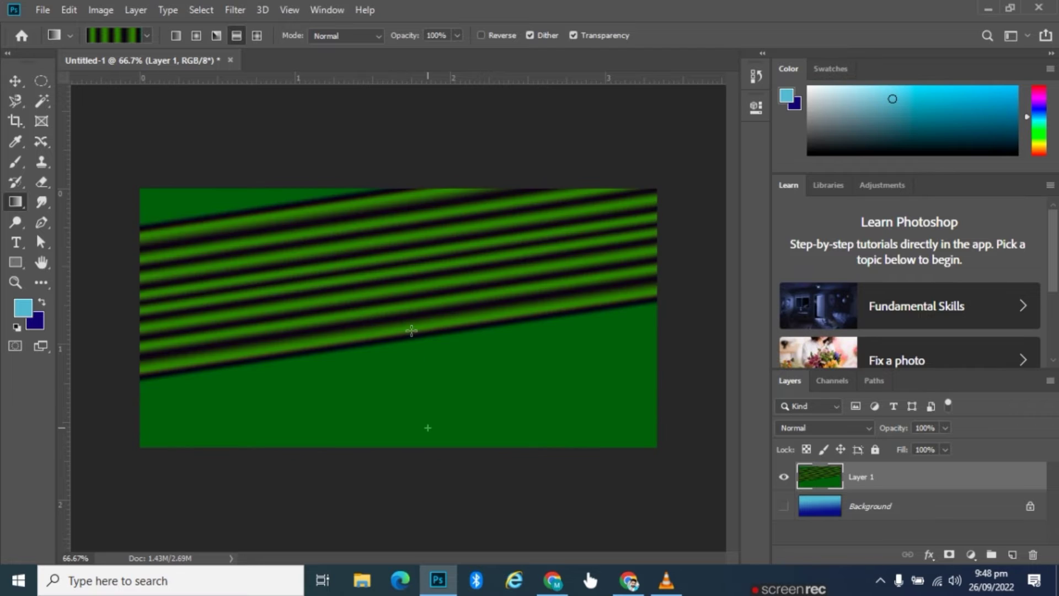
drag(414, 326, 428, 441)
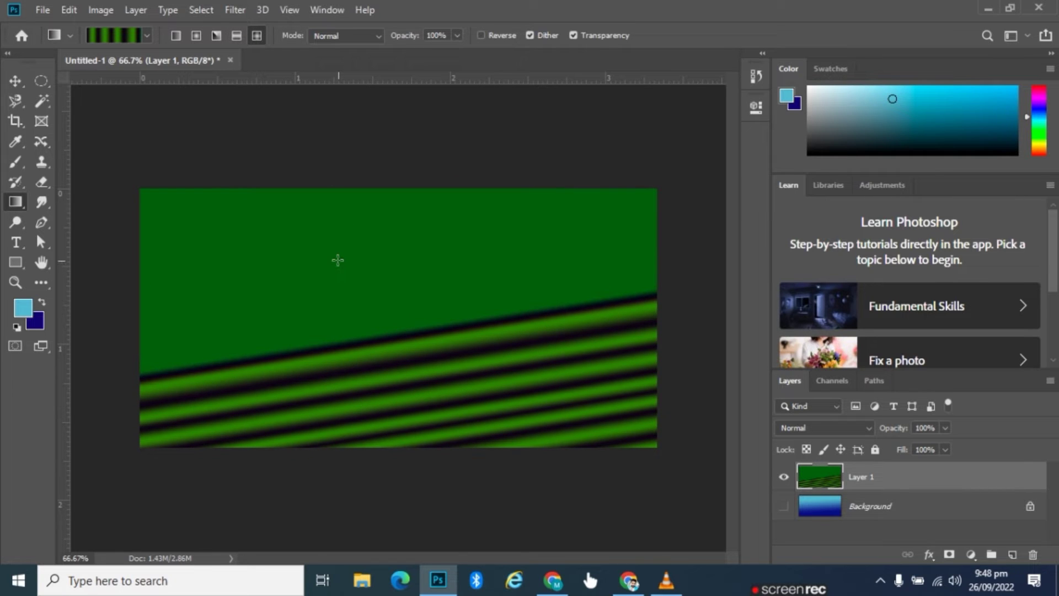
Step: Draw a striped diamond at the lower right and reopen the gradient for editing
drag(341, 262, 437, 344)
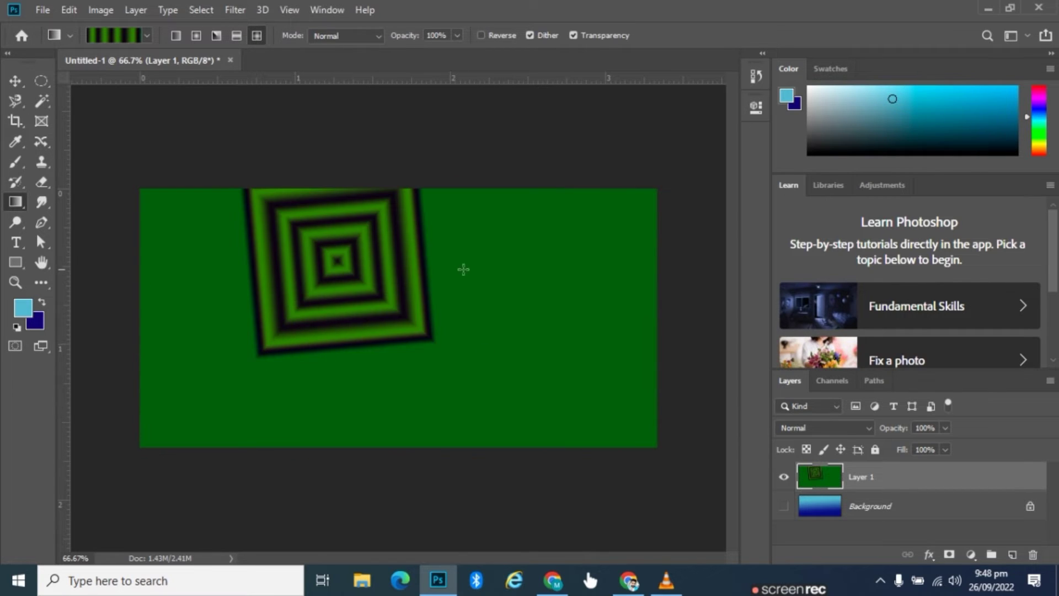
drag(565, 406, 463, 269)
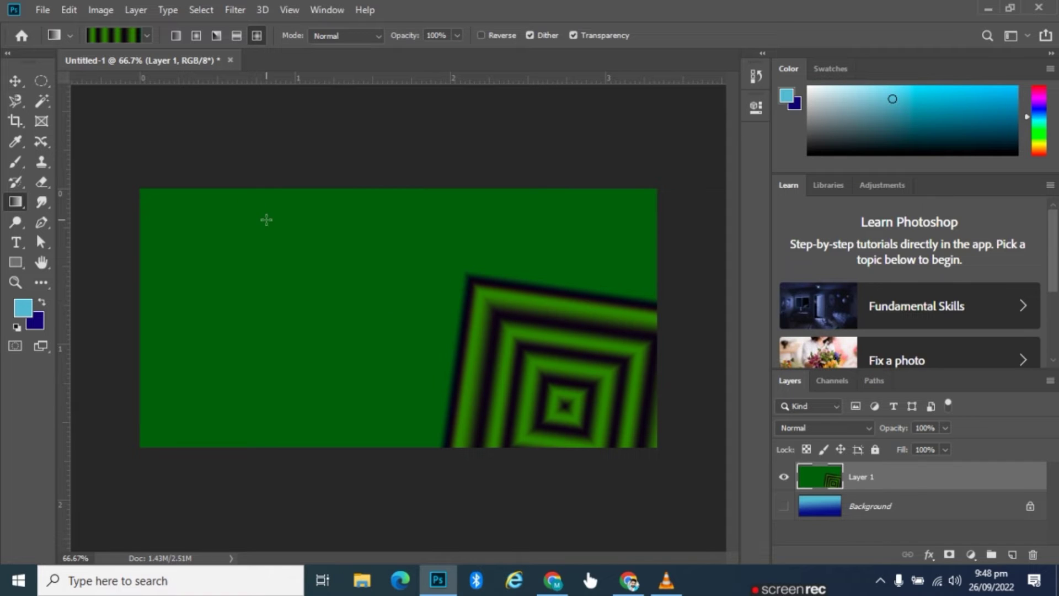
click(128, 33)
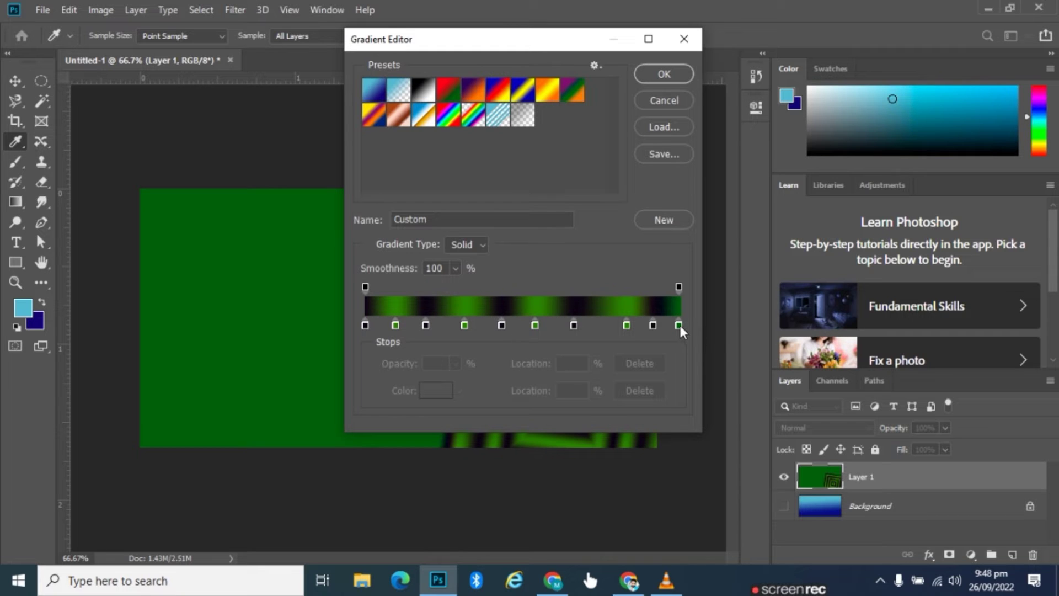
Step: Remove the extra dark and green stops, moving the green stop to 70%
drag(680, 326, 690, 350)
drag(628, 324, 664, 336)
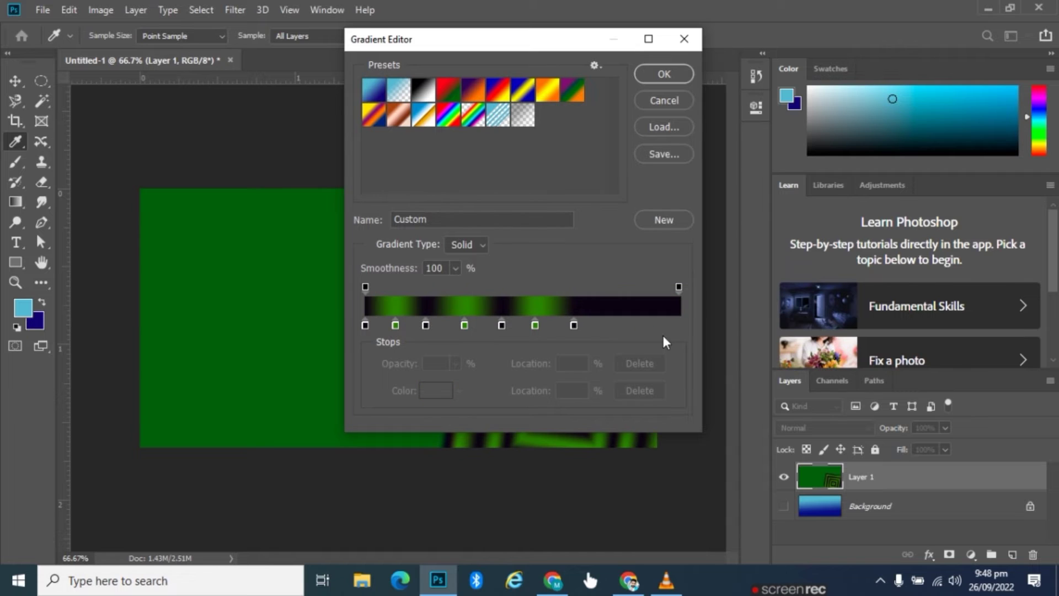
drag(576, 326, 487, 358)
click(538, 325)
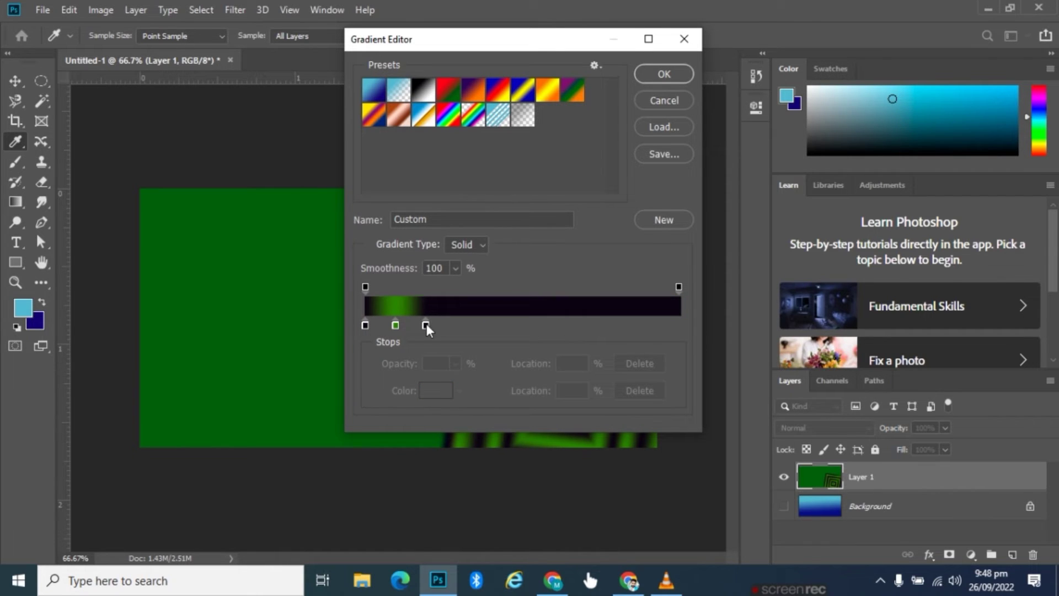
drag(426, 325, 634, 337)
drag(395, 326, 682, 322)
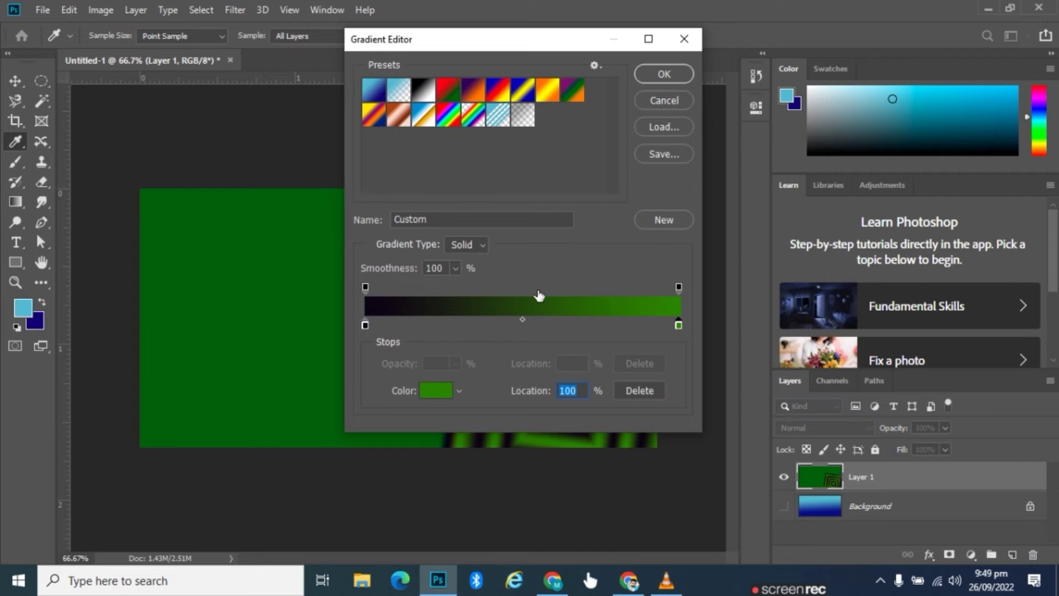
Step: Set the selected stop to dark maroon and the right end stop to green
click(439, 392)
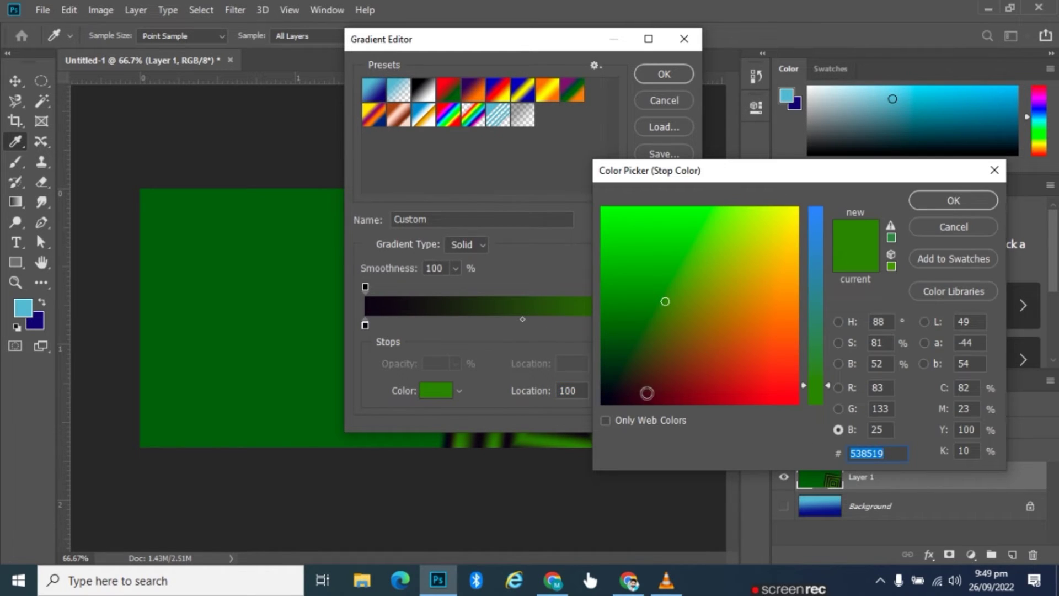
click(647, 393)
click(945, 194)
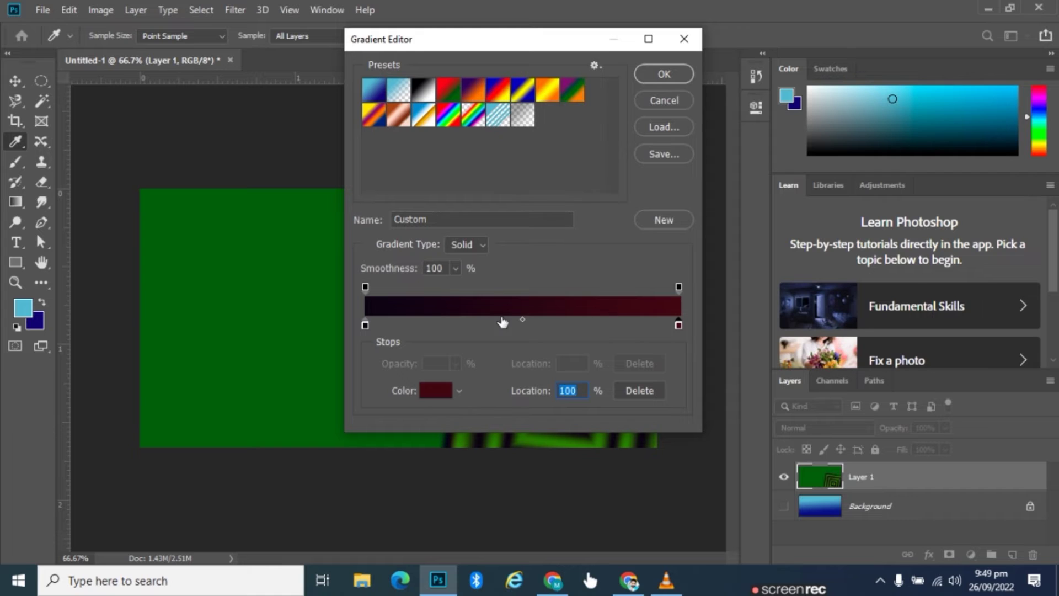
click(436, 390)
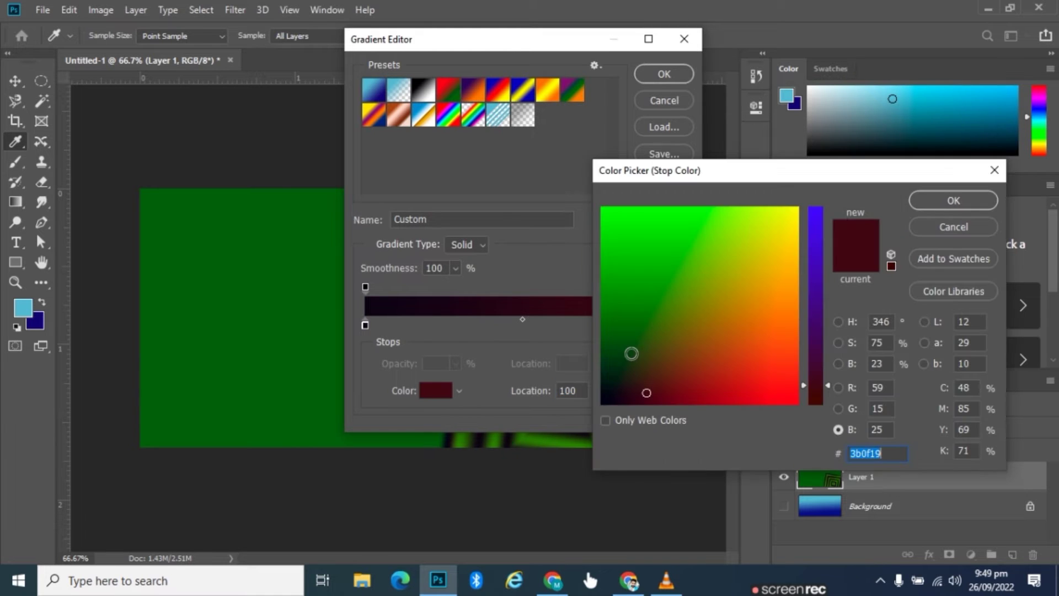
click(660, 281)
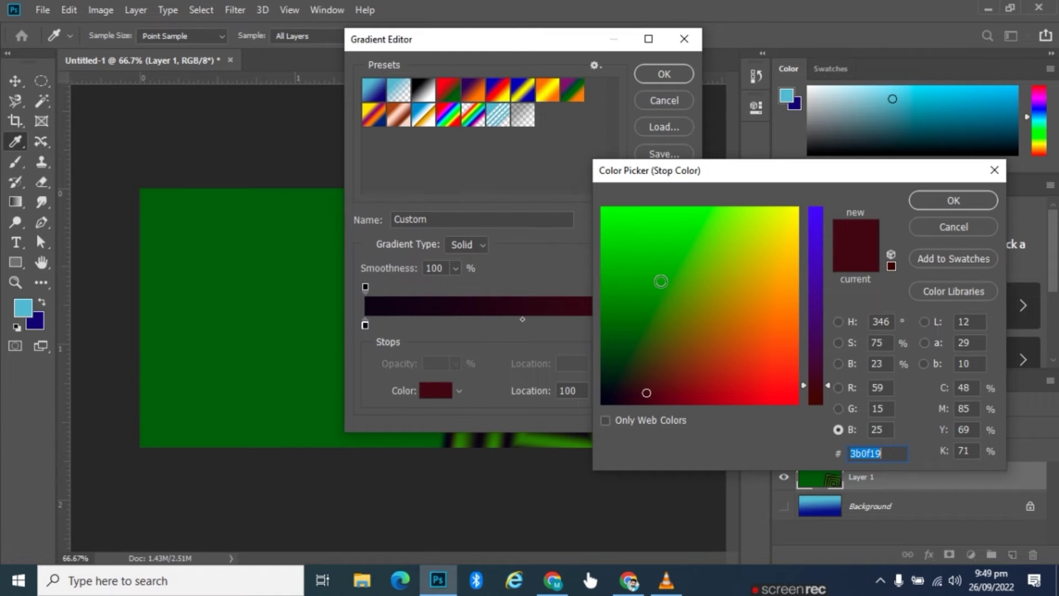
click(953, 201)
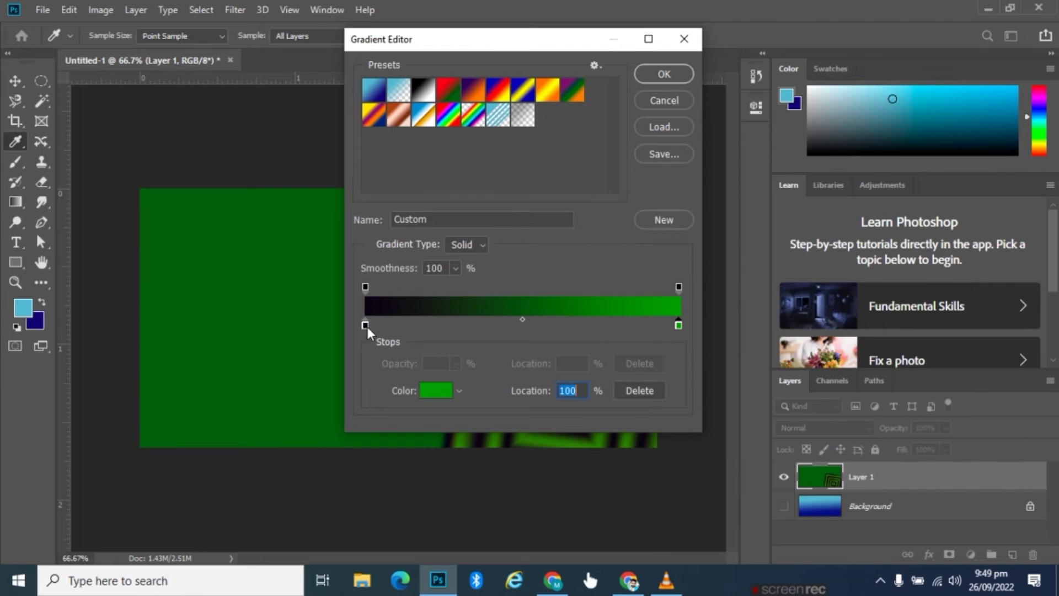
Step: Add a yellow colour stop at 14%
click(408, 323)
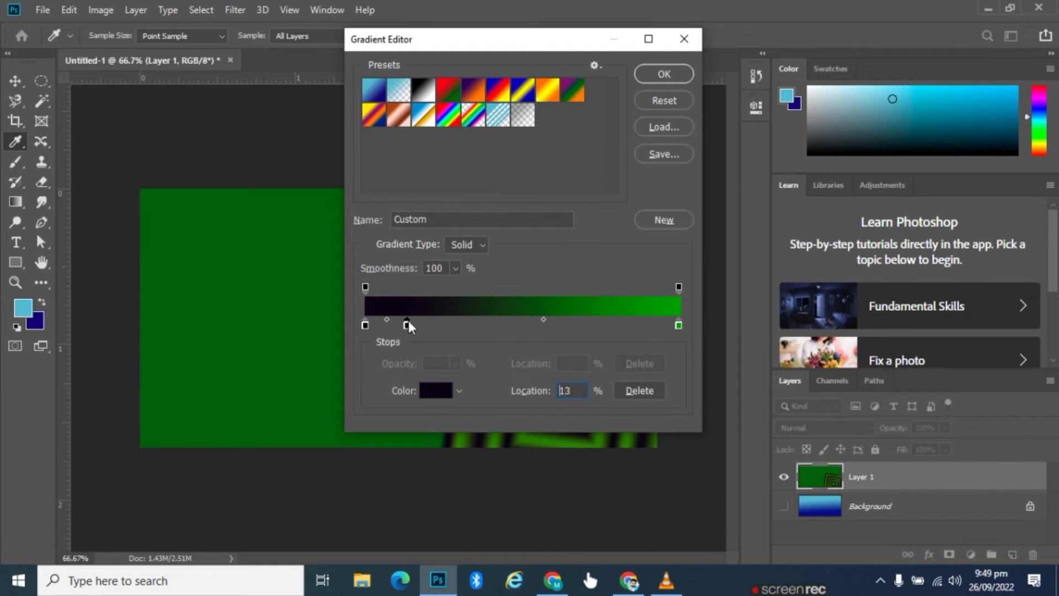
click(436, 394)
click(766, 233)
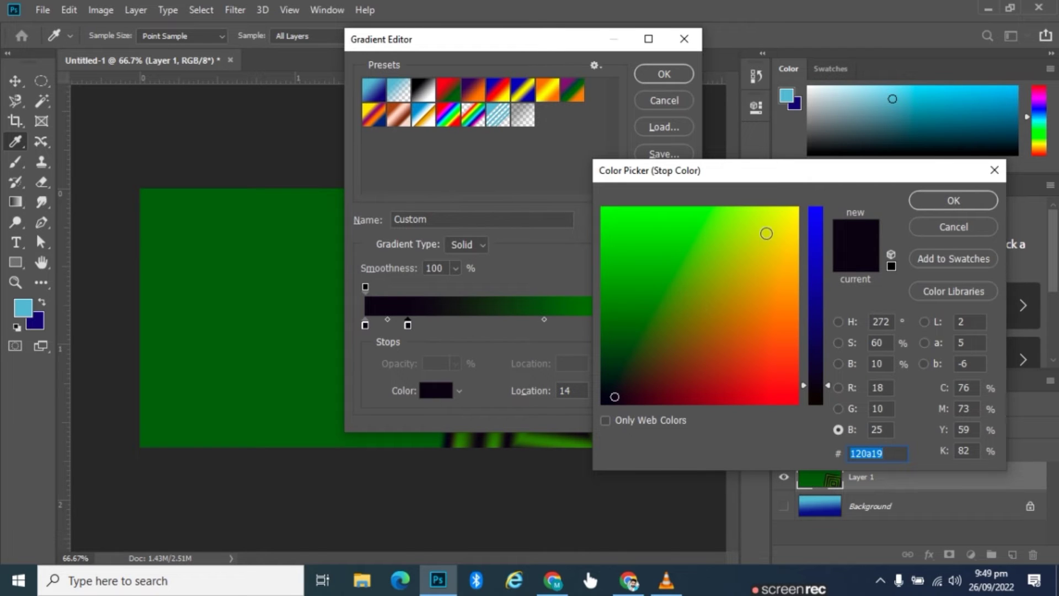
click(913, 203)
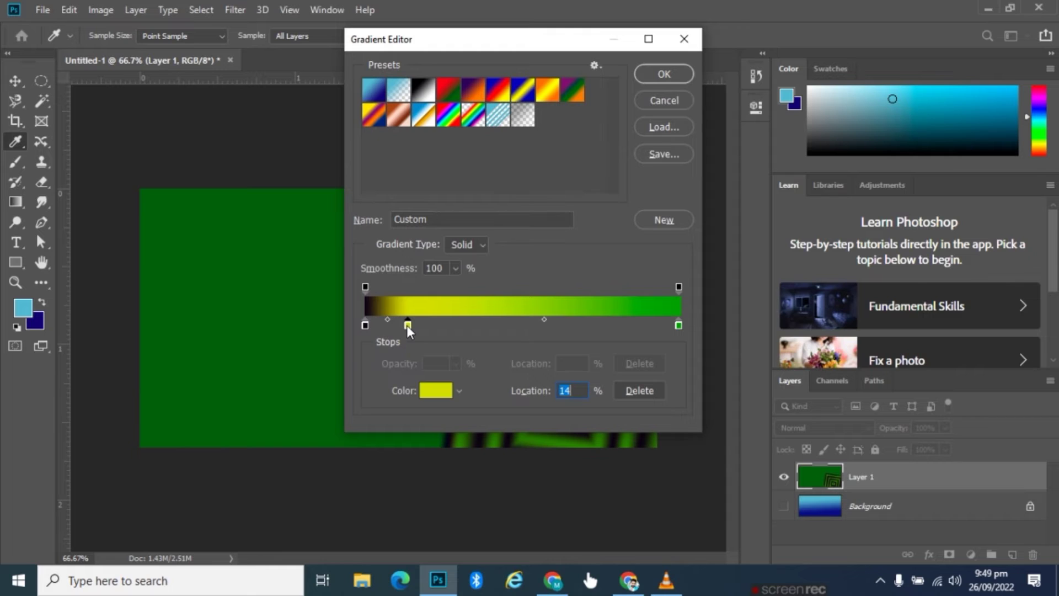
Step: Alt-drag dark and yellow stop copies to 29%, 42%, 63% and 84%, and save as a new preset
drag(366, 325, 456, 325)
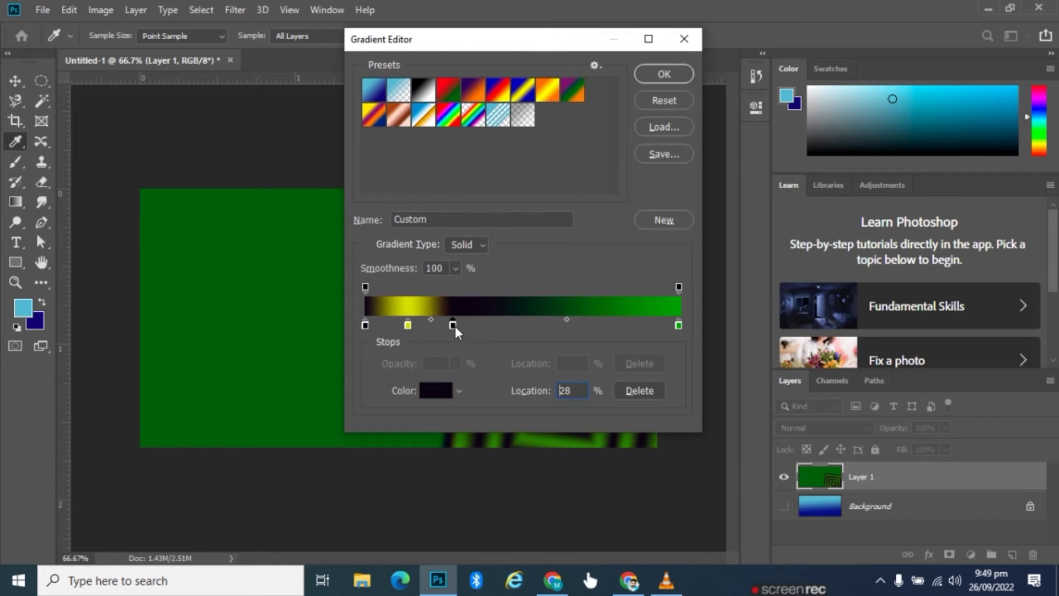
key(alt)
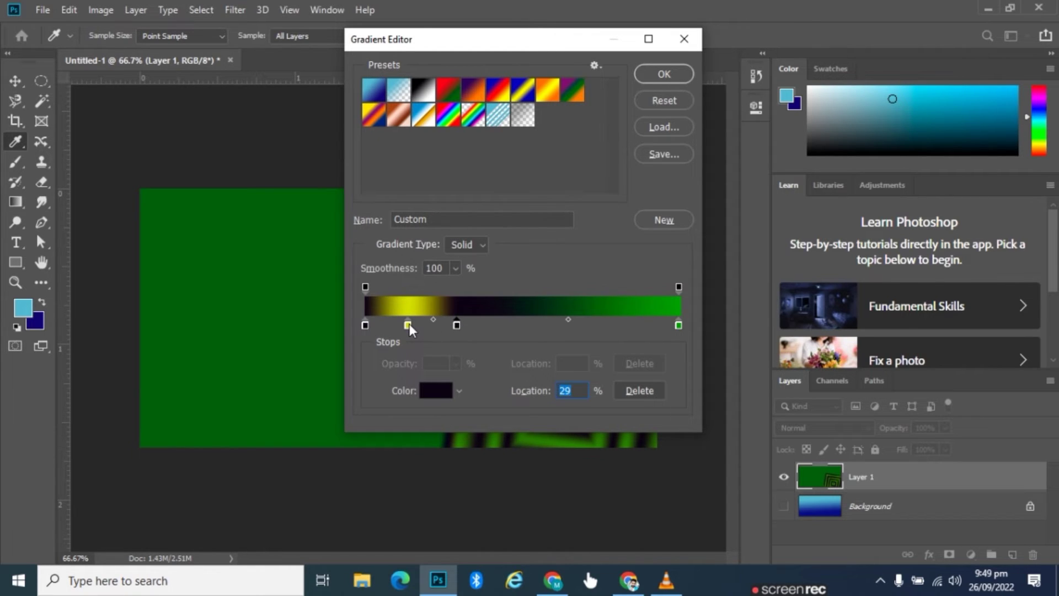
drag(408, 325, 496, 325)
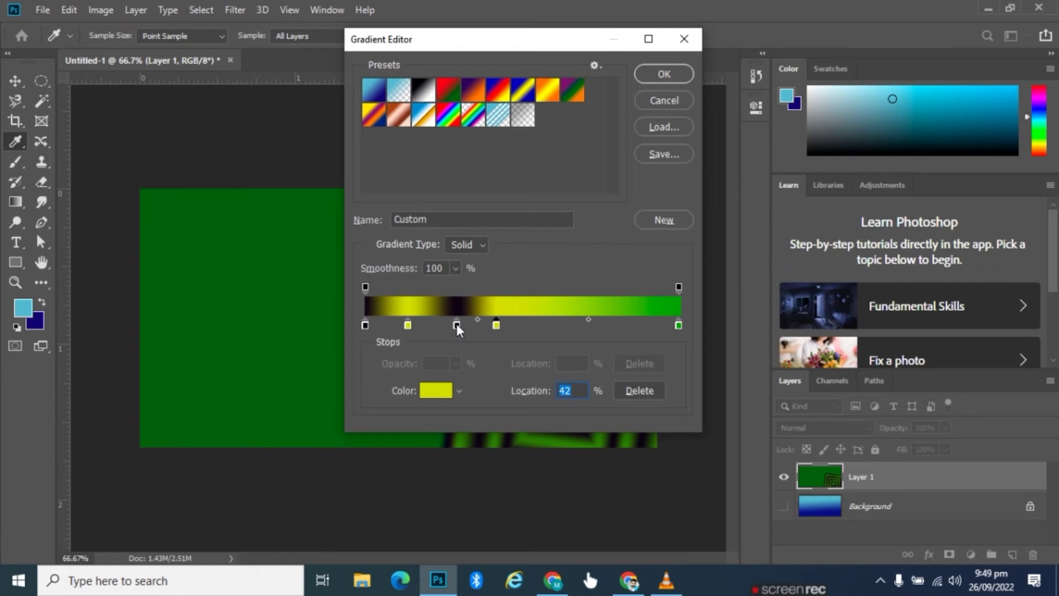
drag(456, 325, 562, 325)
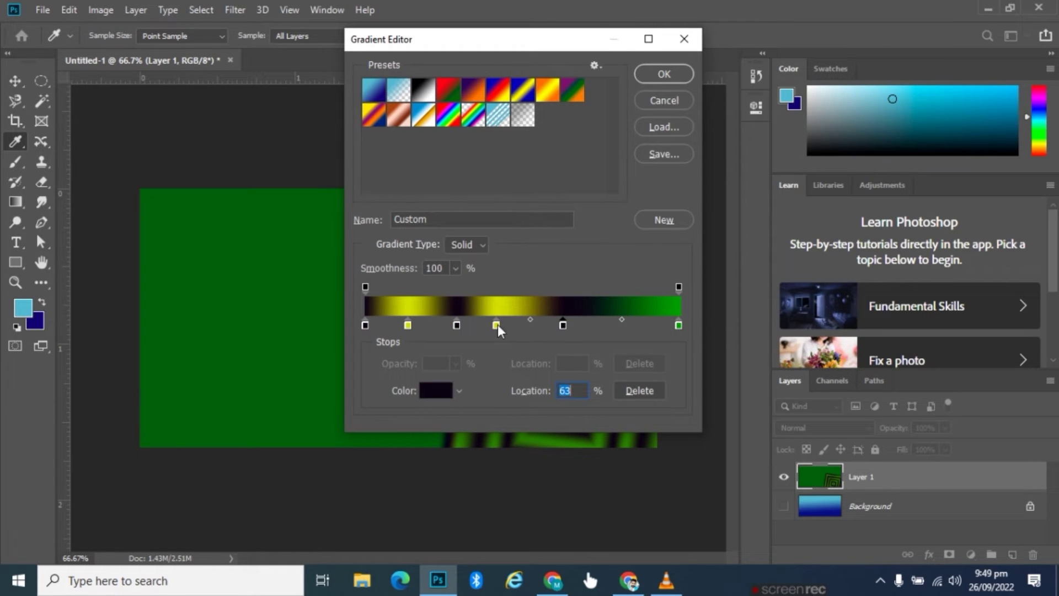
drag(496, 325, 629, 325)
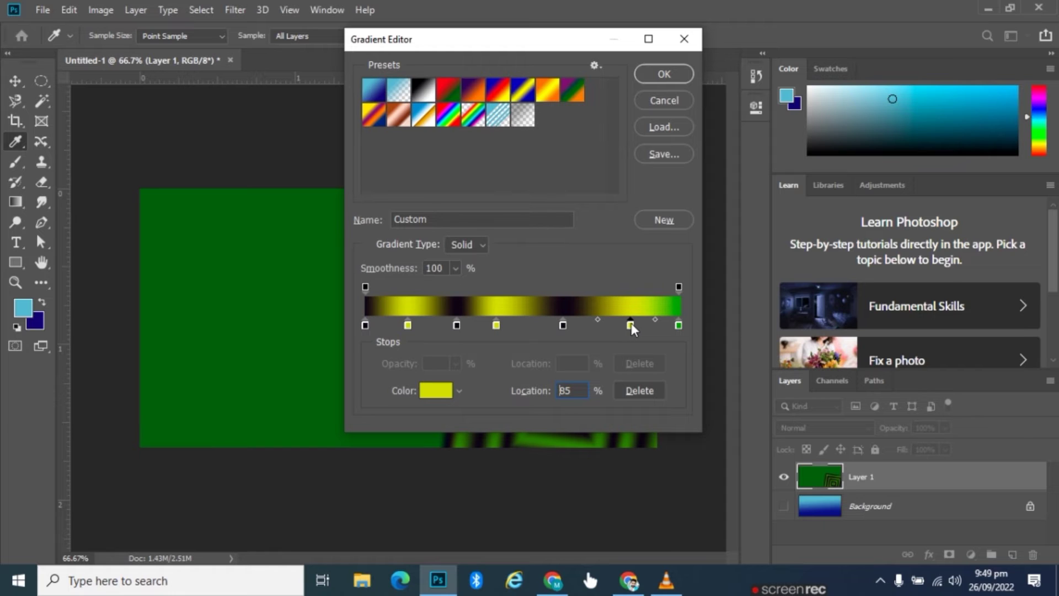
click(666, 221)
Step: Accept the banded gradient and try diamond and linear fills, ending with vertical yellow-black stripes
click(665, 74)
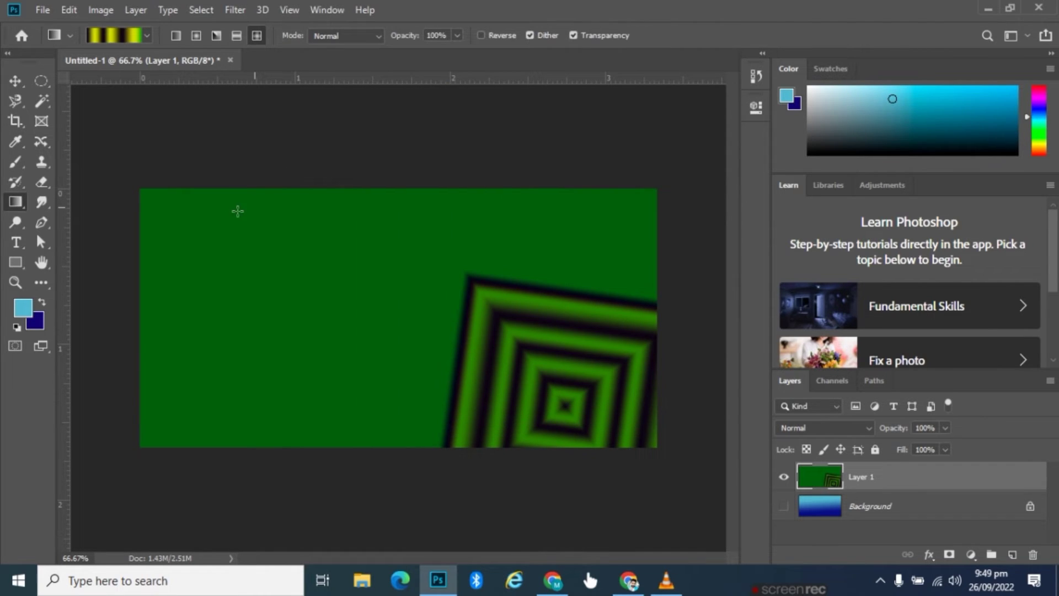
drag(224, 219, 422, 331)
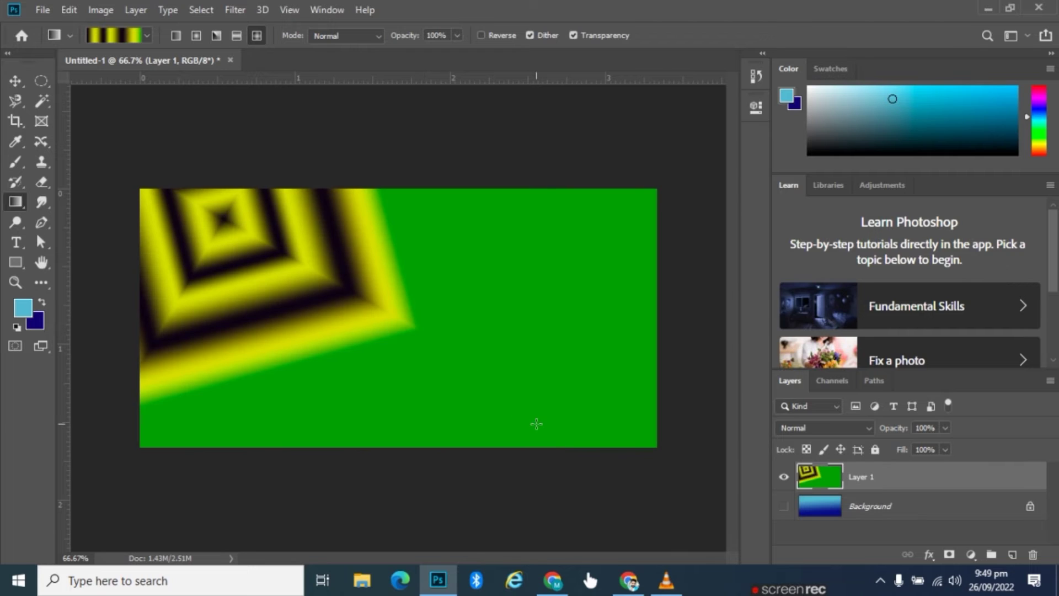
drag(537, 424, 416, 358)
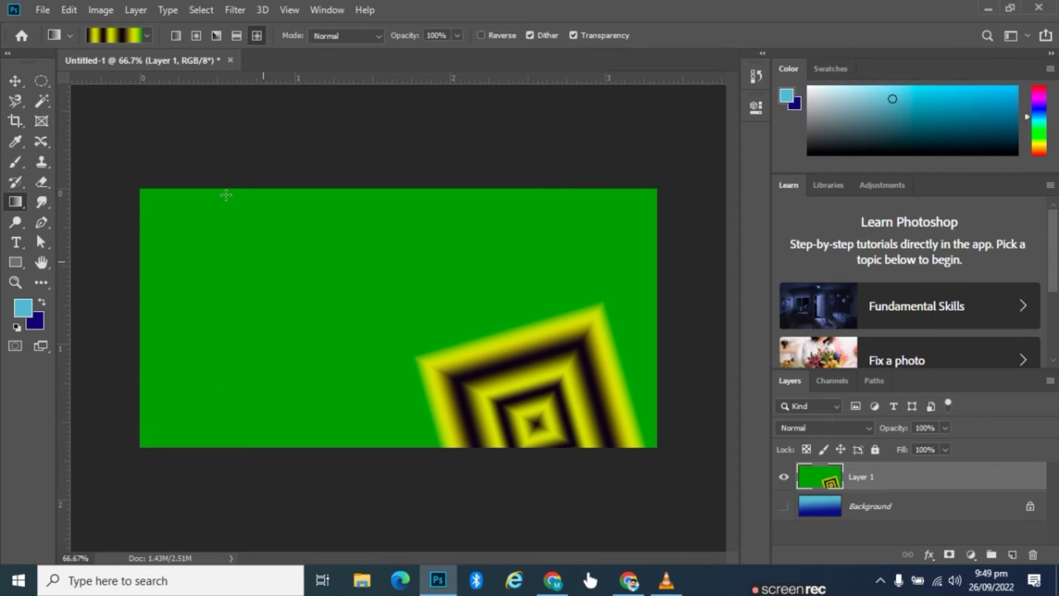
click(175, 36)
drag(218, 280, 366, 338)
drag(484, 343, 366, 339)
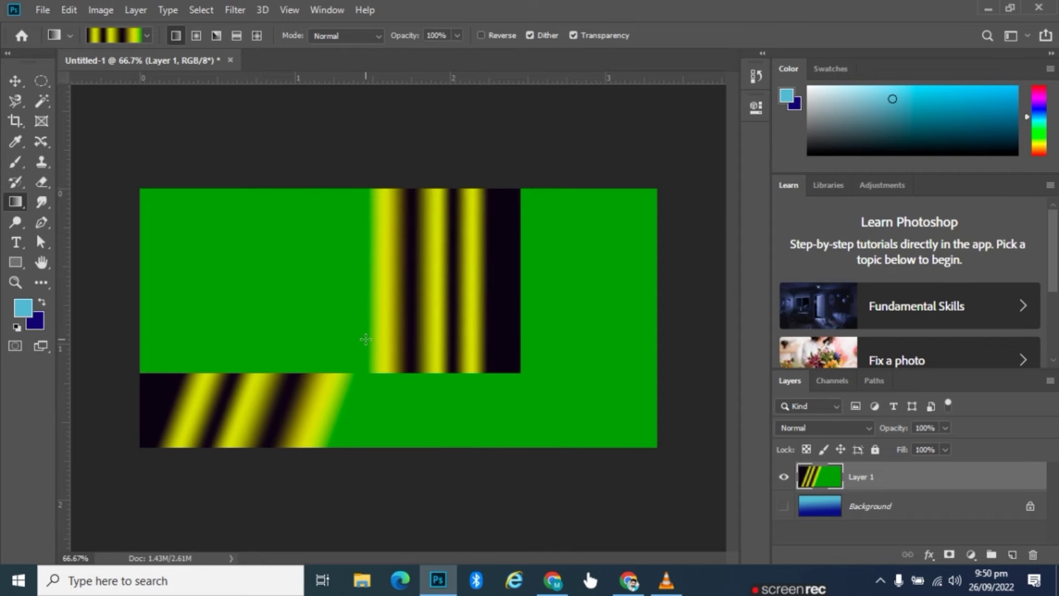
Step: Draw an angle gradient centred left of the canvas middle, then reopen the Gradient Editor
mouse_move(254, 310)
mouse_down()
mouse_move(359, 309)
mouse_move(656, 446)
mouse_move(650, 440)
mouse_up()
click(216, 36)
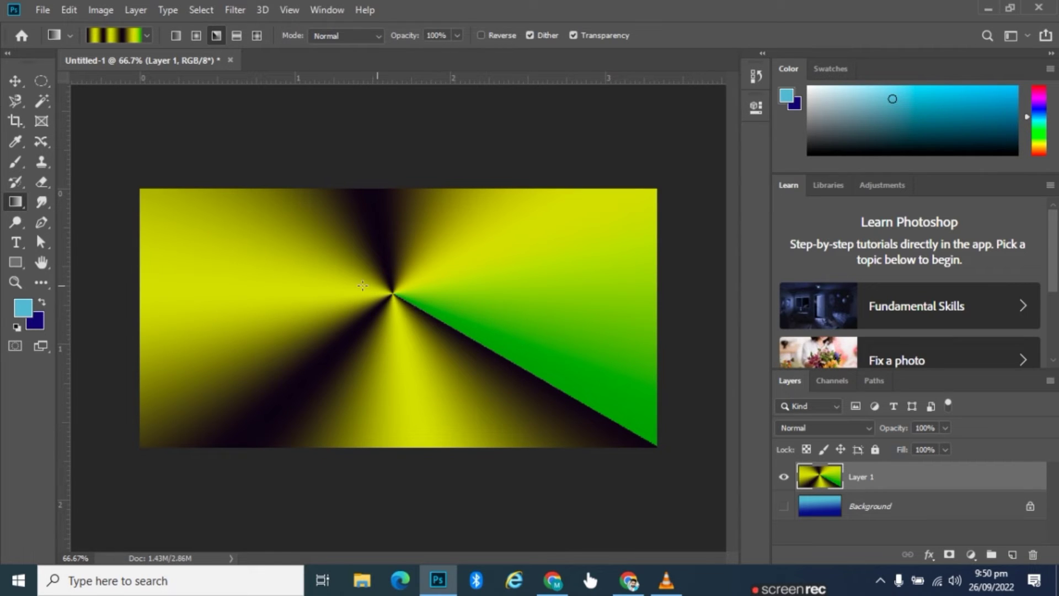
drag(362, 285, 141, 444)
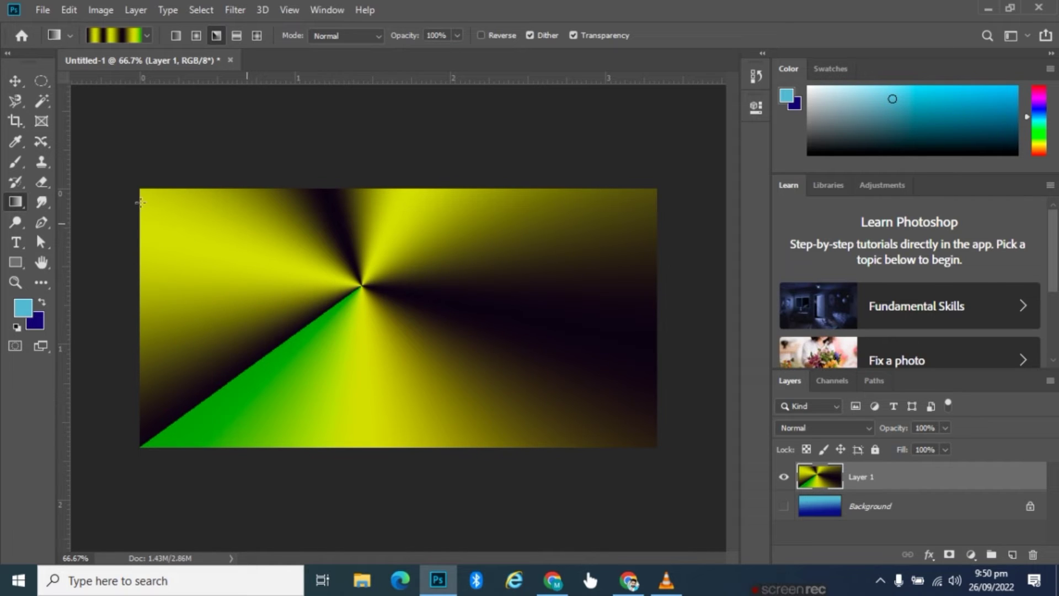
click(147, 32)
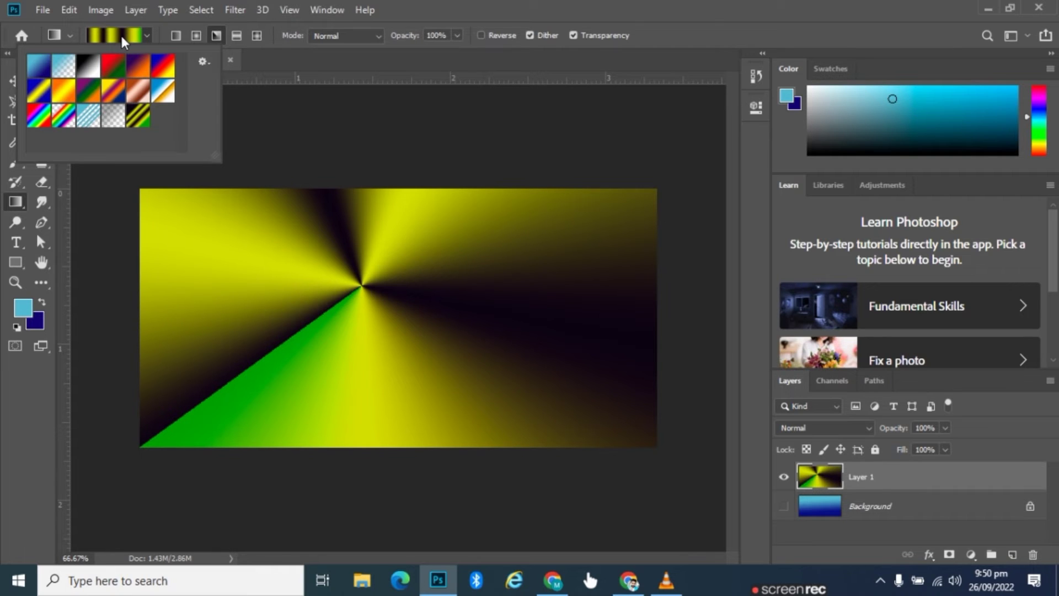
click(122, 38)
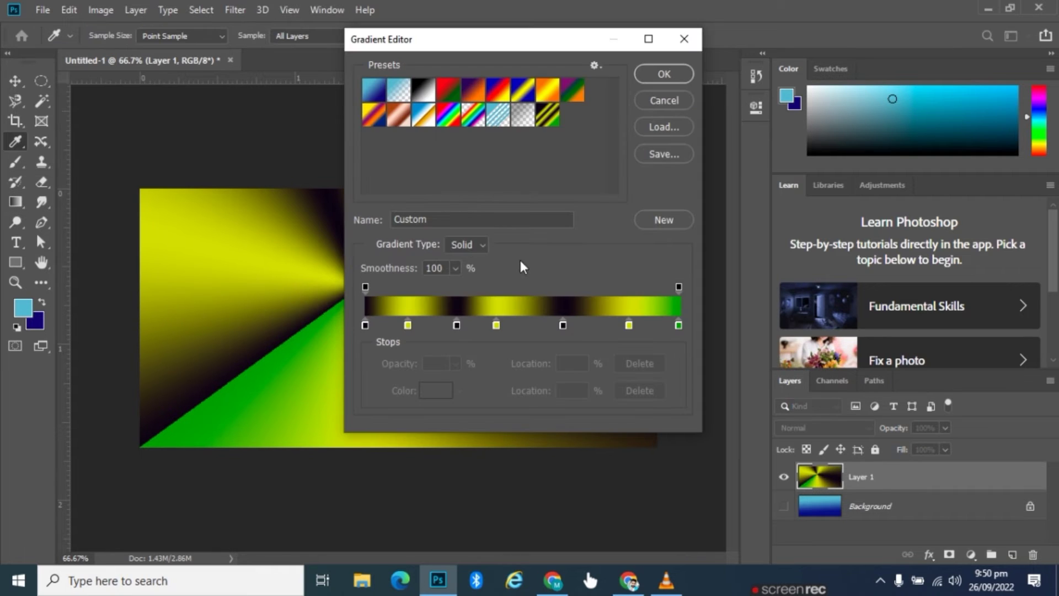
Step: Switch the gradient type to Noise, narrow the red range and randomize the colours
click(483, 247)
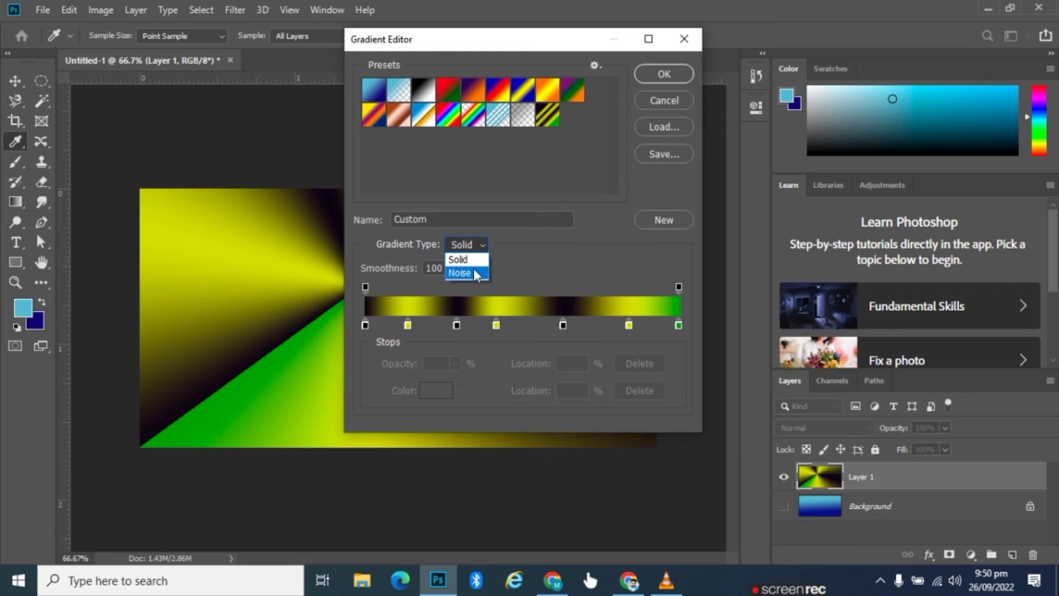
click(475, 271)
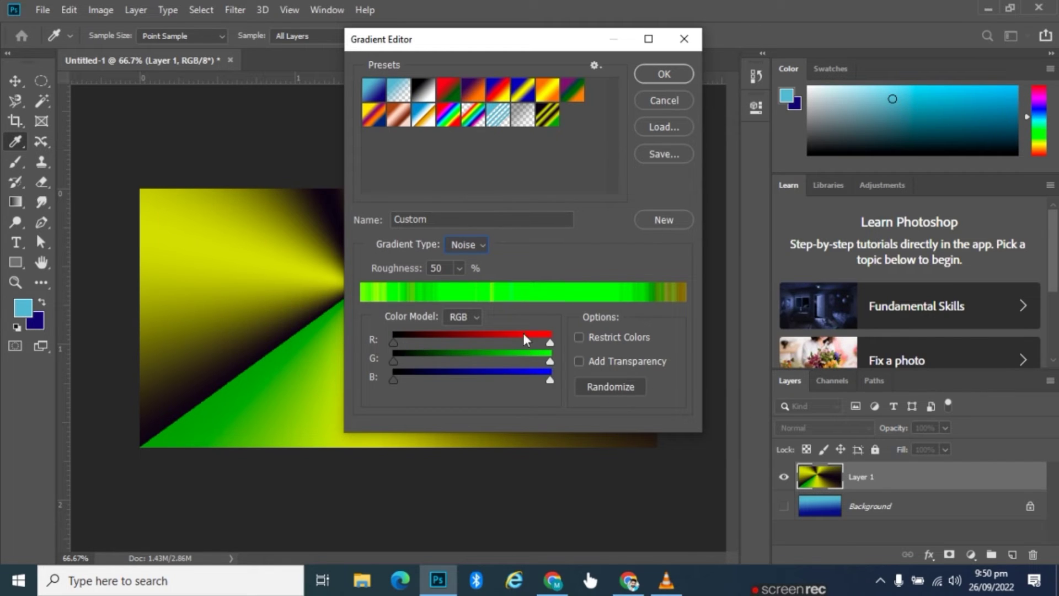
drag(551, 342, 417, 344)
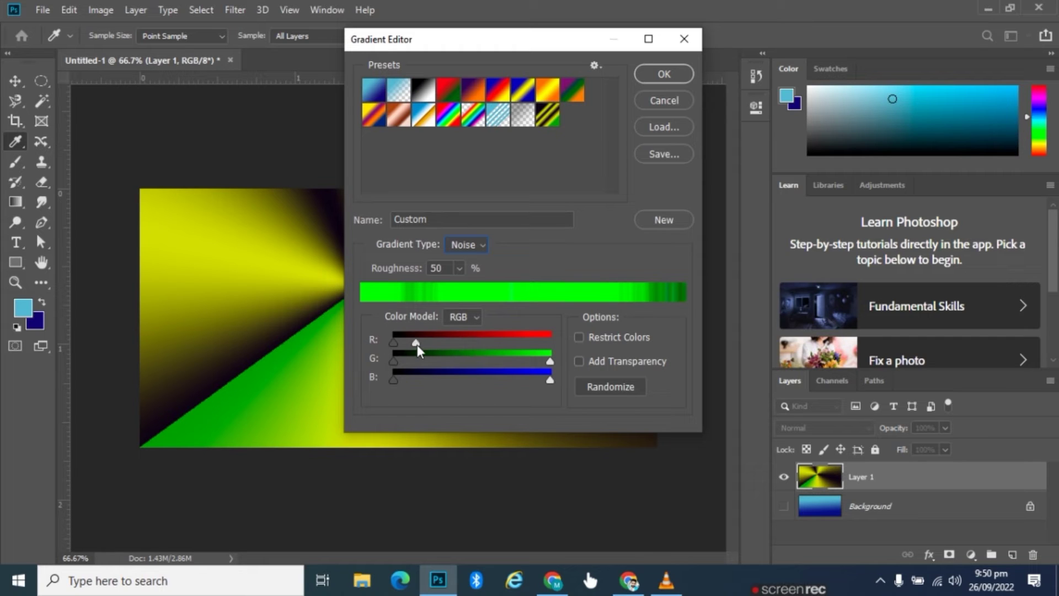
click(611, 383)
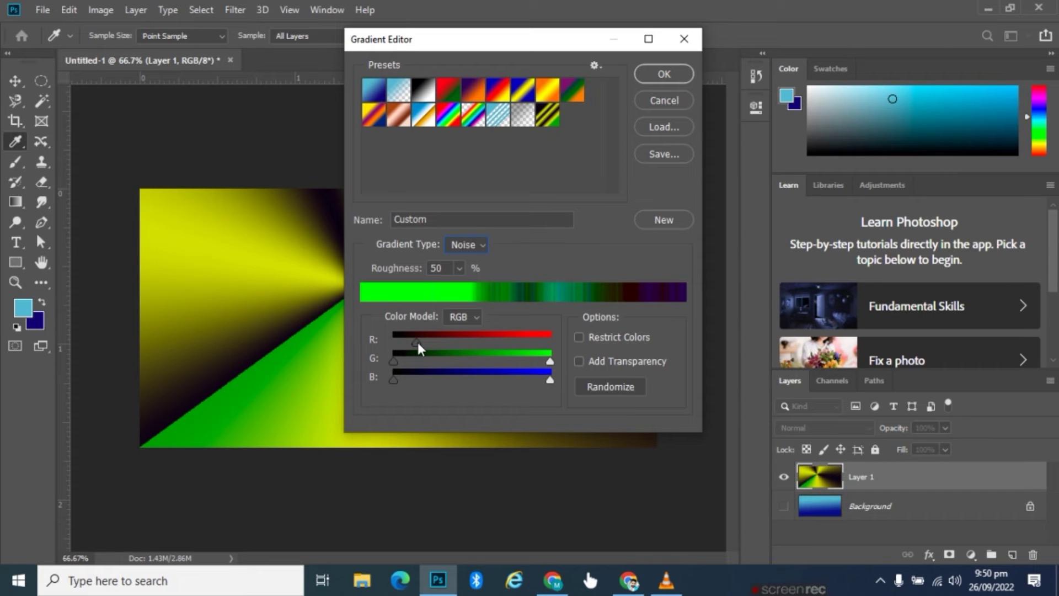
click(617, 388)
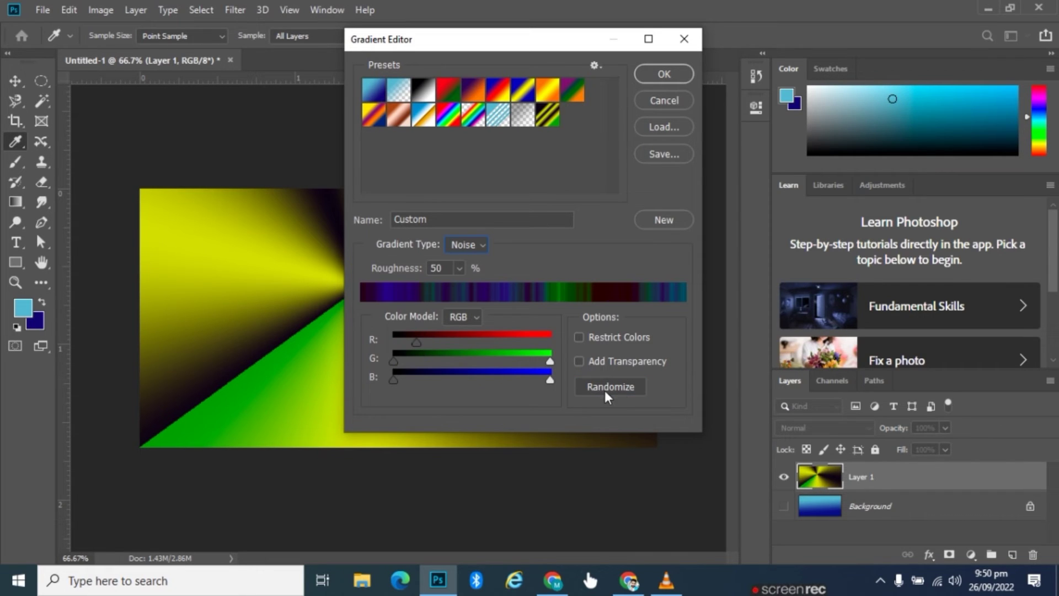
click(605, 388)
Step: Adjust the red limits, re-randomize to purple and red tones, and save as a new preset
drag(416, 344, 393, 342)
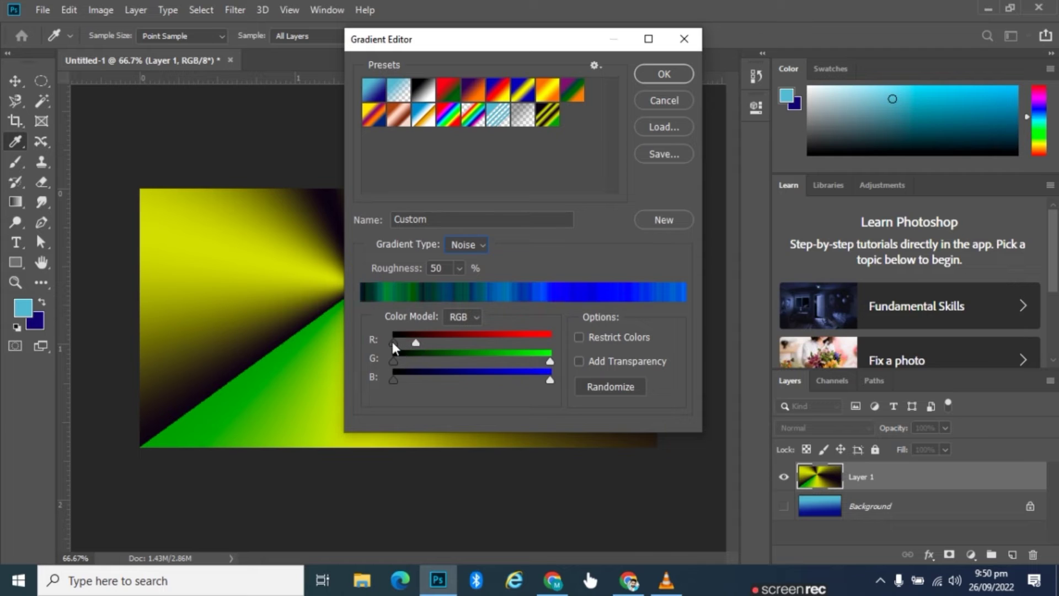
click(590, 386)
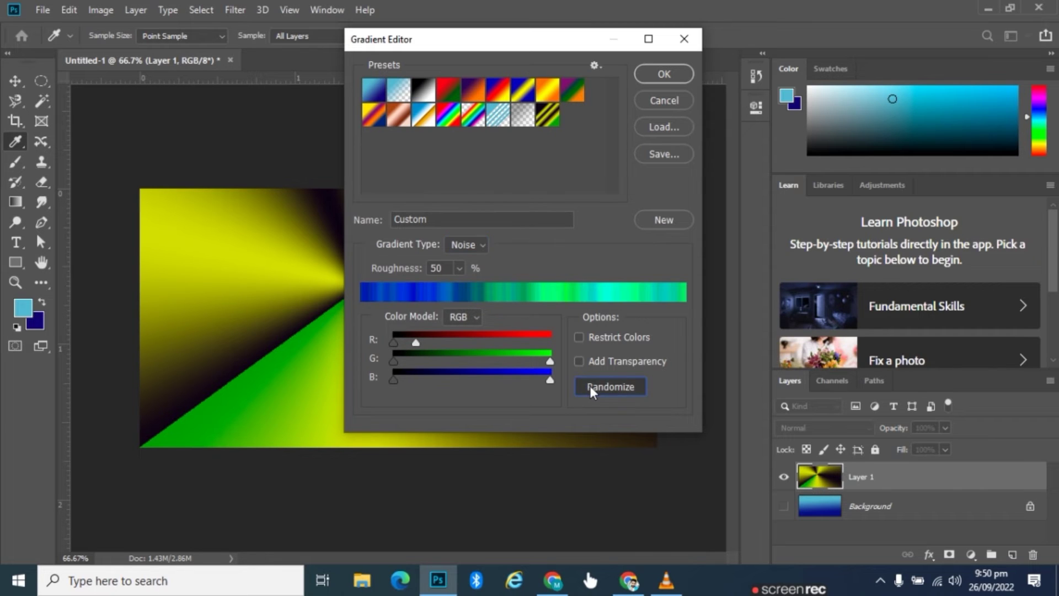
drag(416, 342, 492, 344)
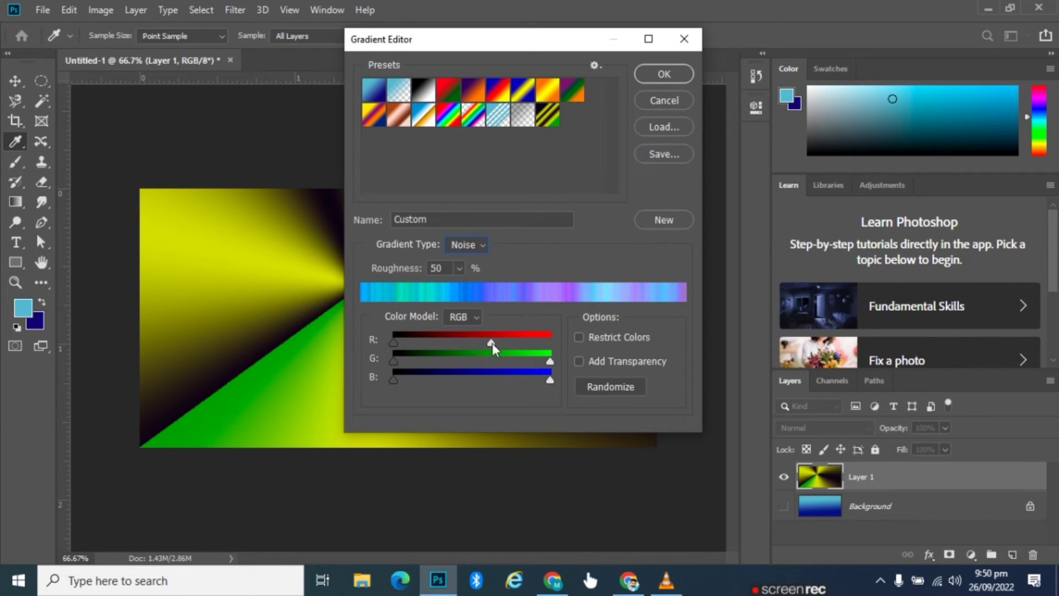
drag(395, 342, 459, 343)
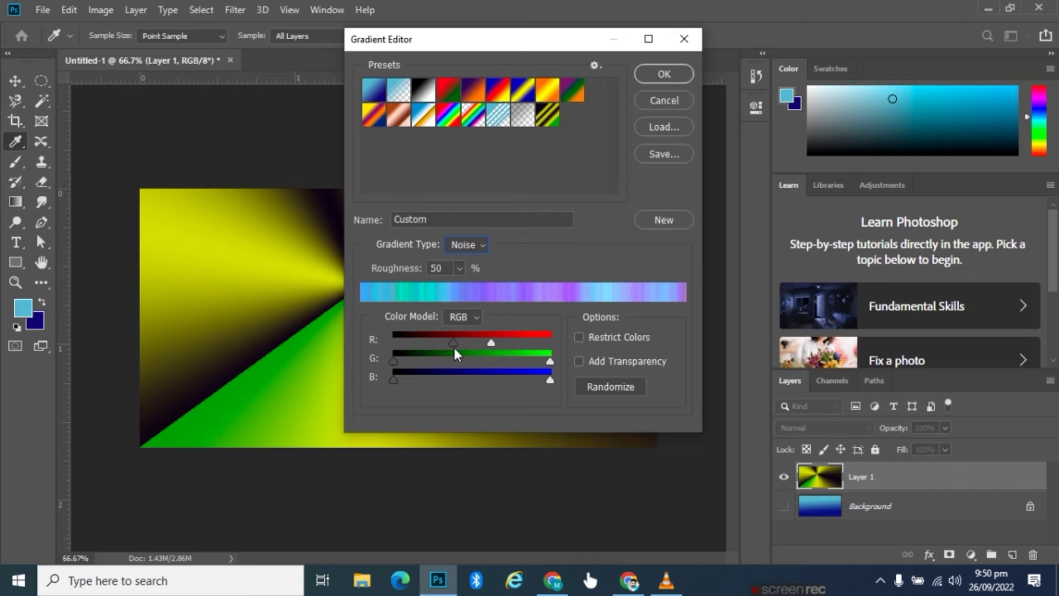
click(594, 386)
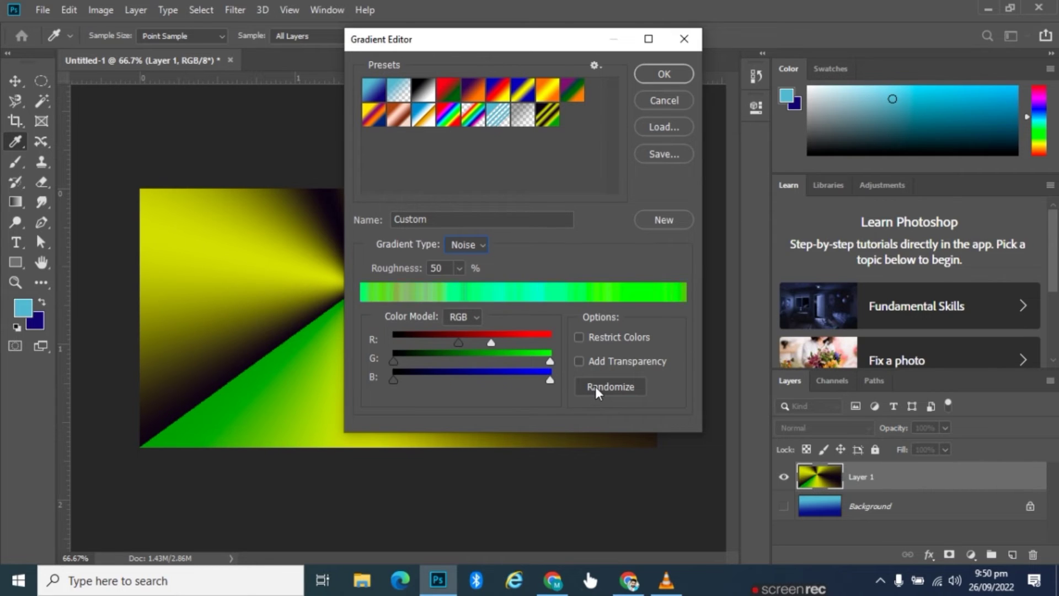
click(595, 386)
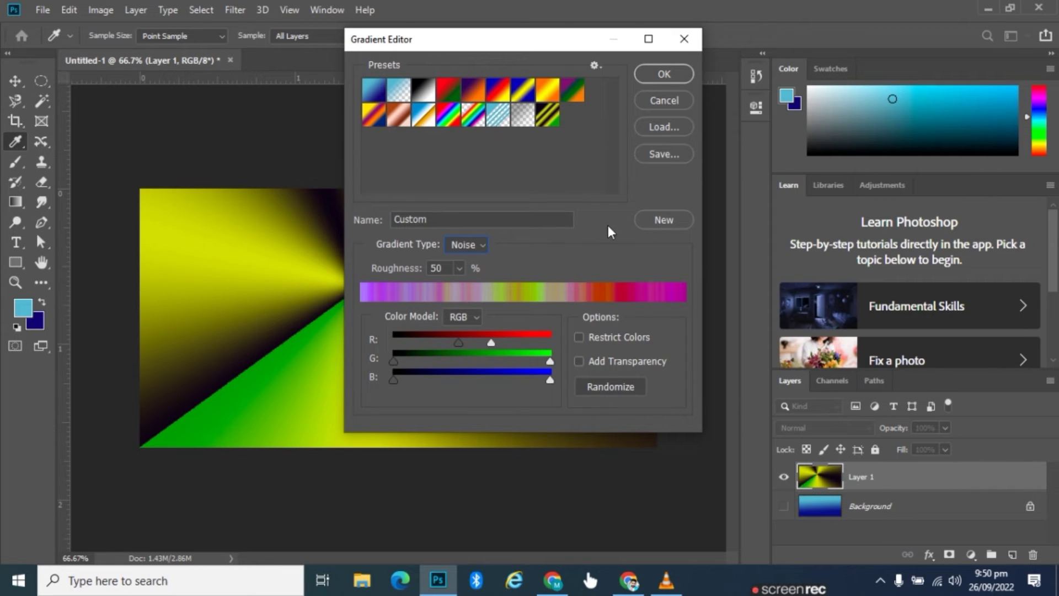
click(662, 221)
Step: Accept the noise gradient and draw it as an angle burst centred near the canvas middle
click(665, 74)
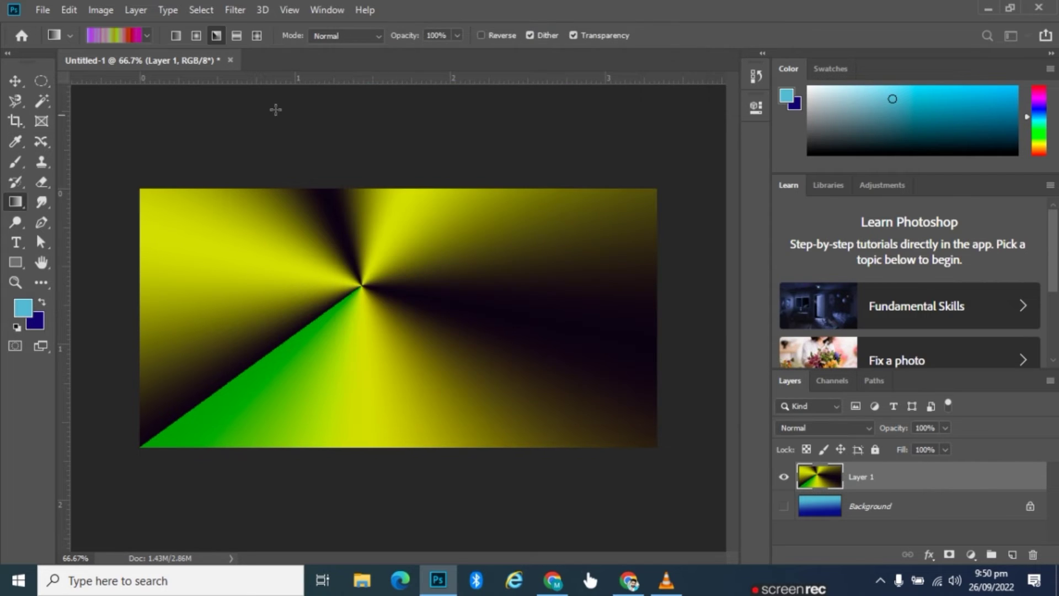
drag(303, 249, 502, 337)
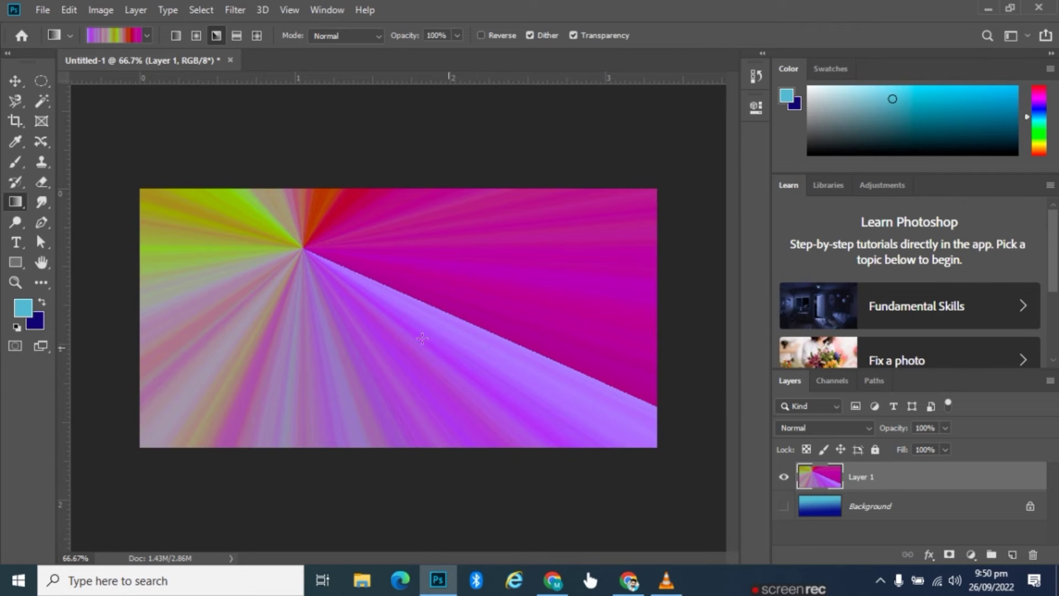
drag(340, 296, 430, 370)
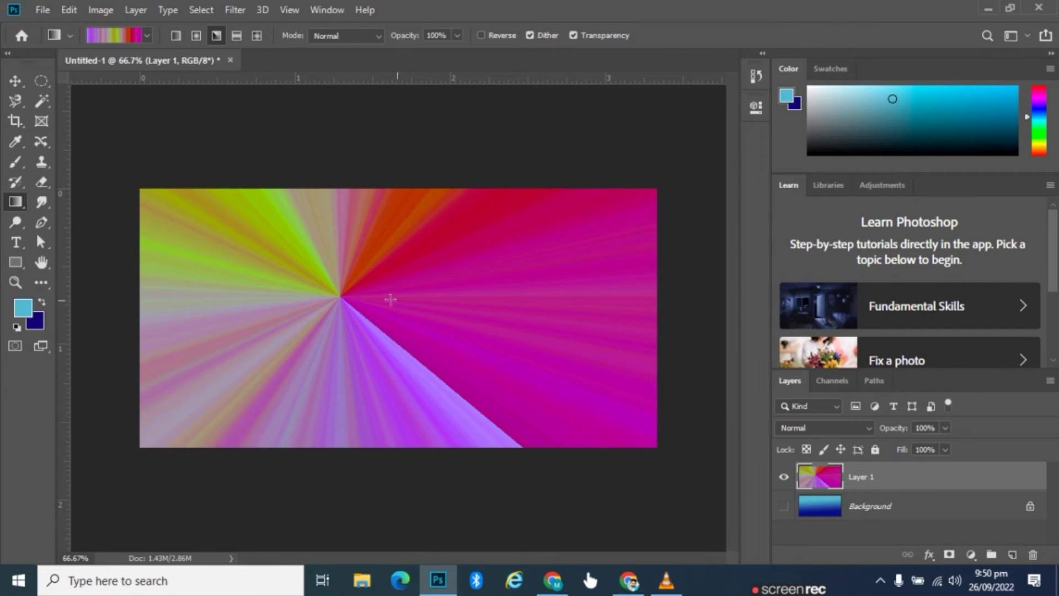
drag(412, 309, 584, 386)
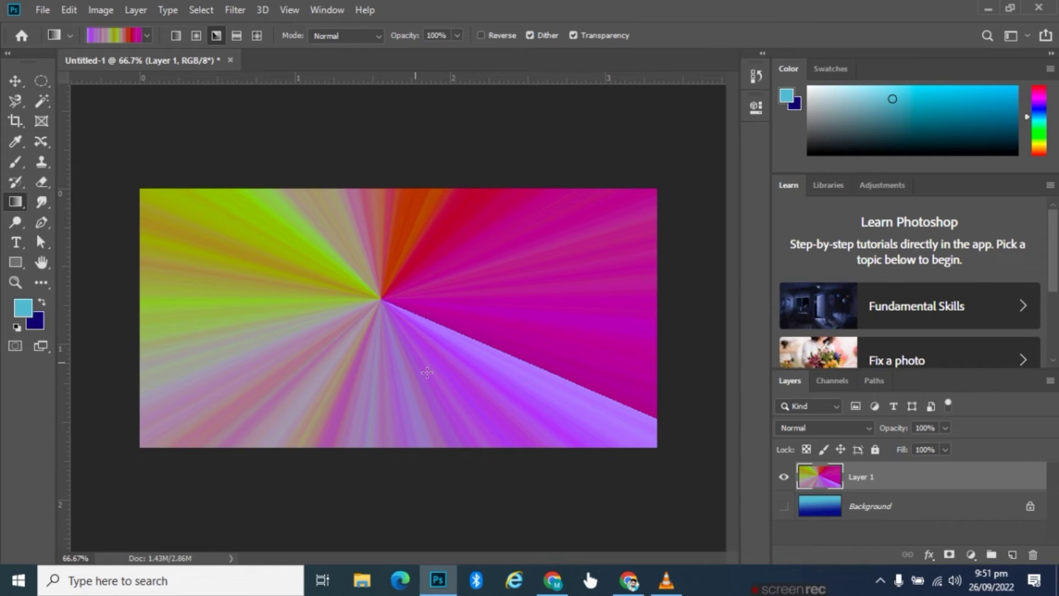
drag(382, 325, 428, 374)
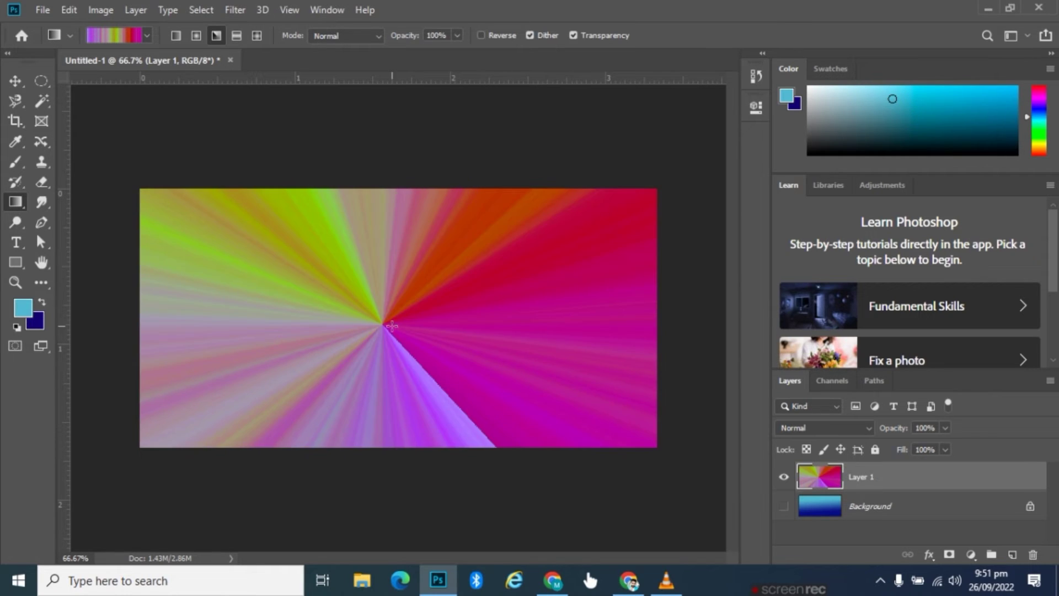
Step: Turn on Add Transparency for the noise gradient and save it as a new preset
click(116, 35)
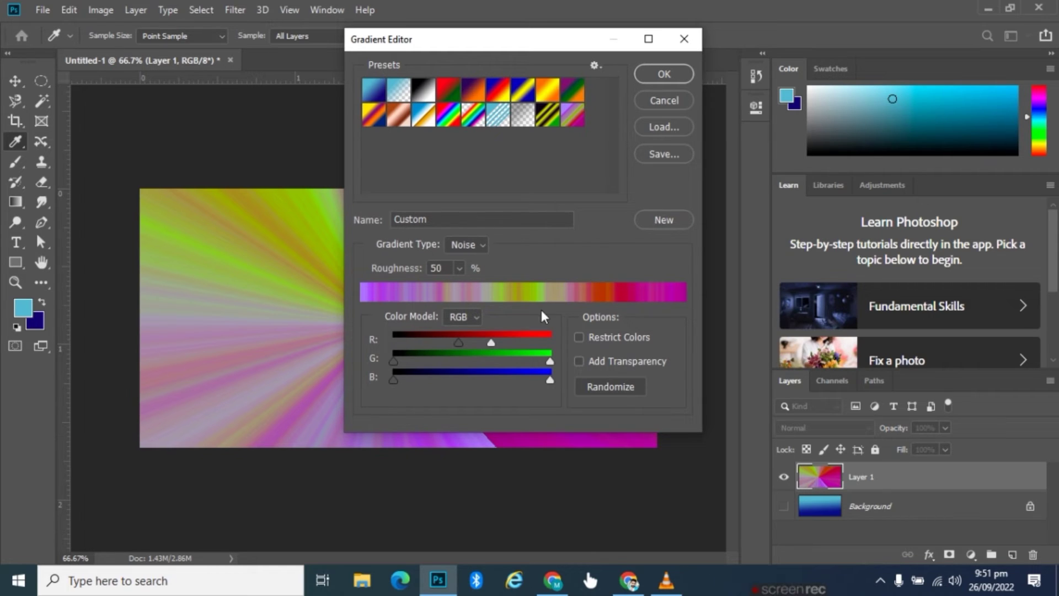
click(579, 361)
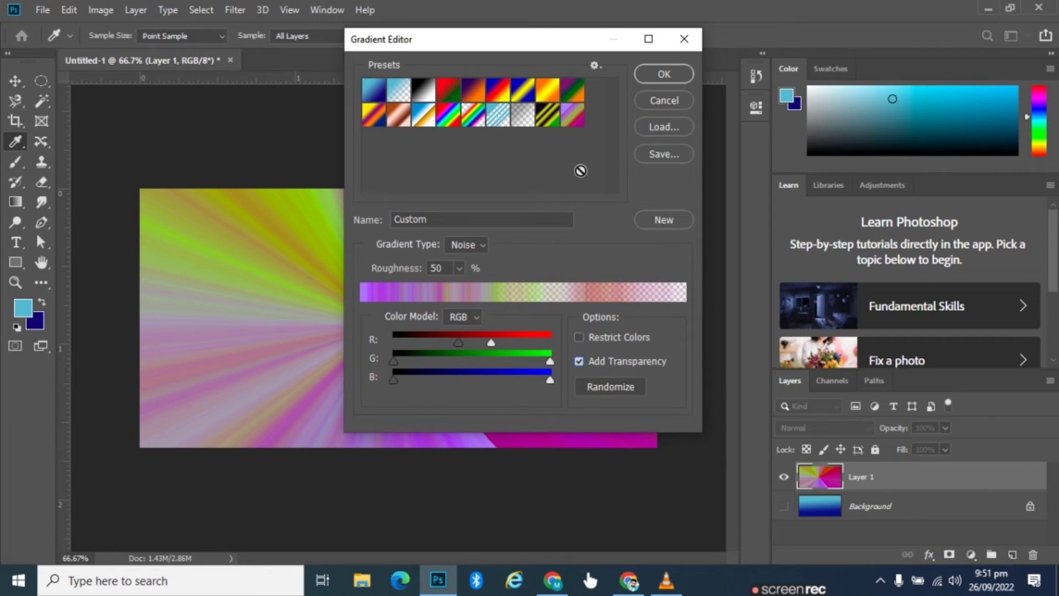
click(664, 219)
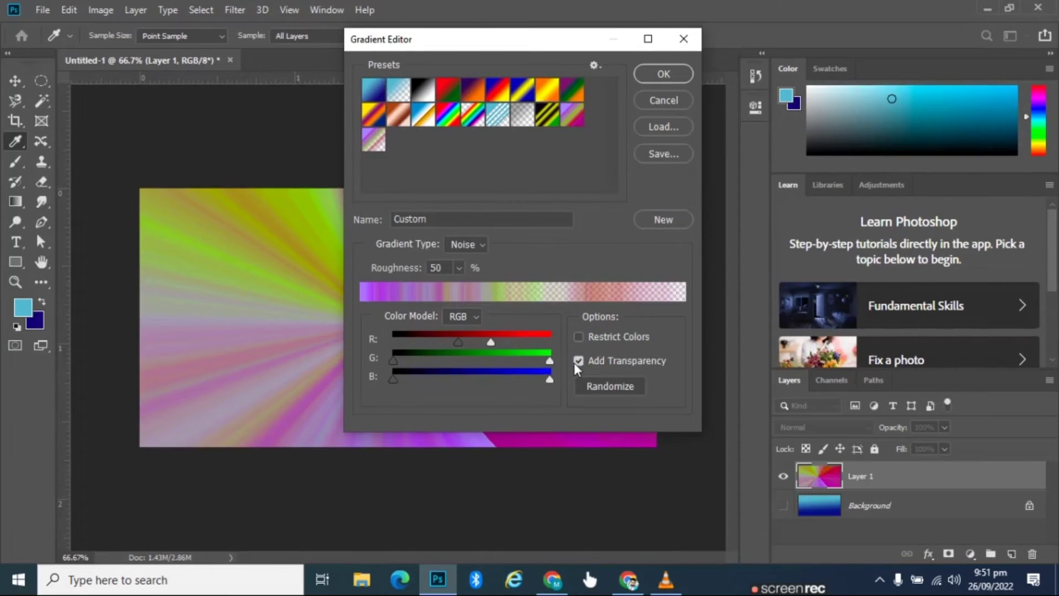
click(579, 362)
click(579, 361)
key(Return)
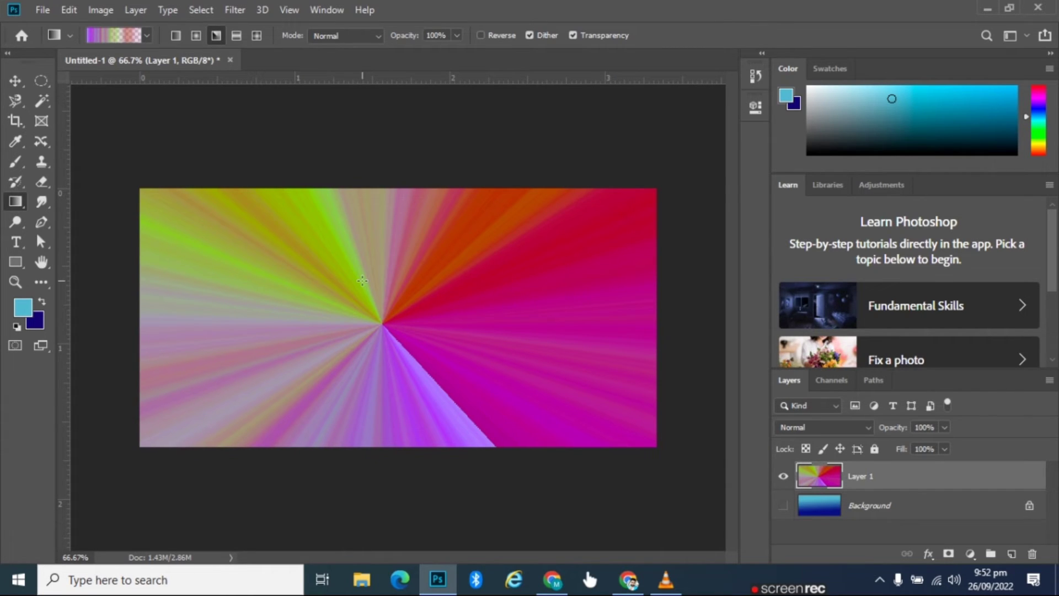
Step: Draw three transparent noise angle gradients over the existing rays
drag(362, 281, 419, 312)
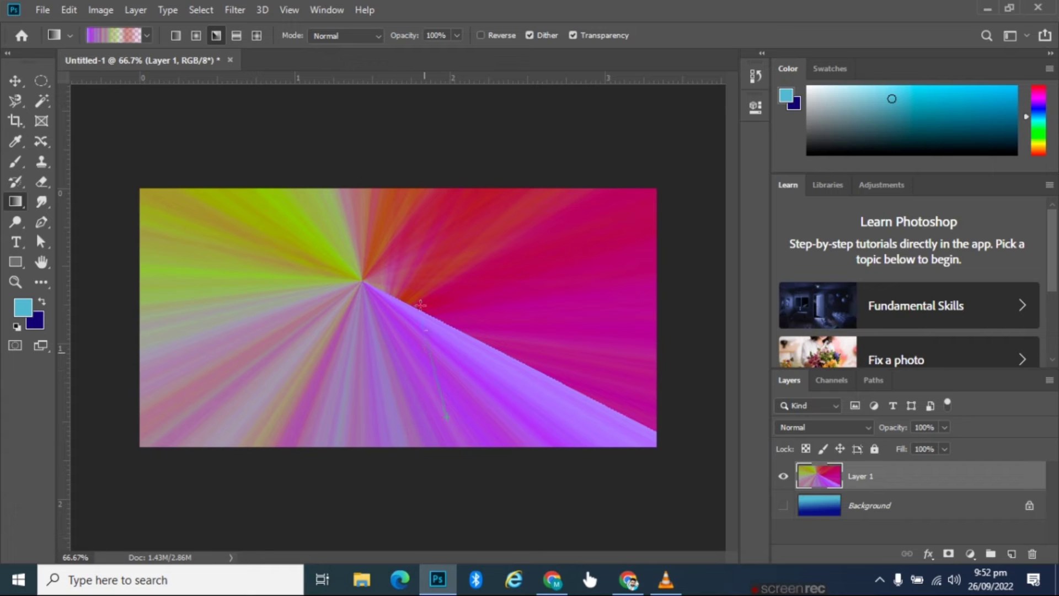
drag(447, 416, 420, 304)
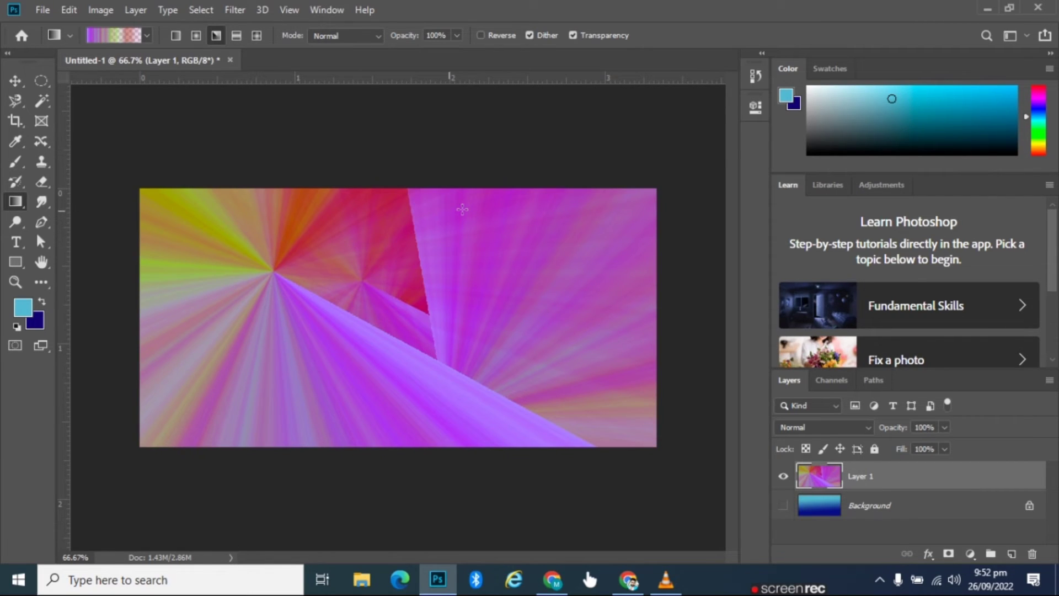
drag(516, 269, 320, 264)
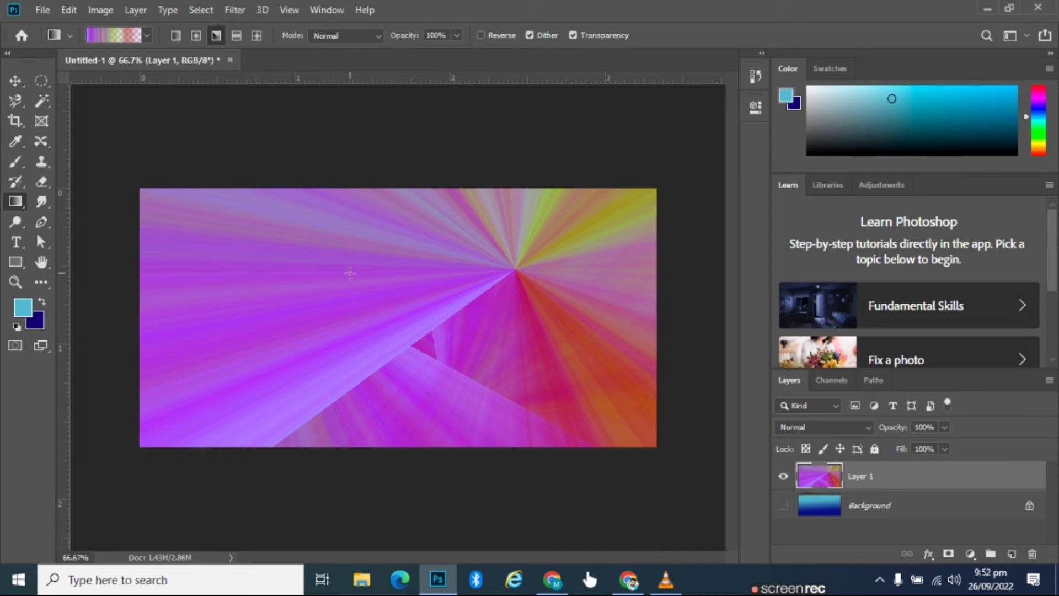
Step: Try the blue-to-navy, foreground-to-transparent and black-to-white gradient presets
click(145, 33)
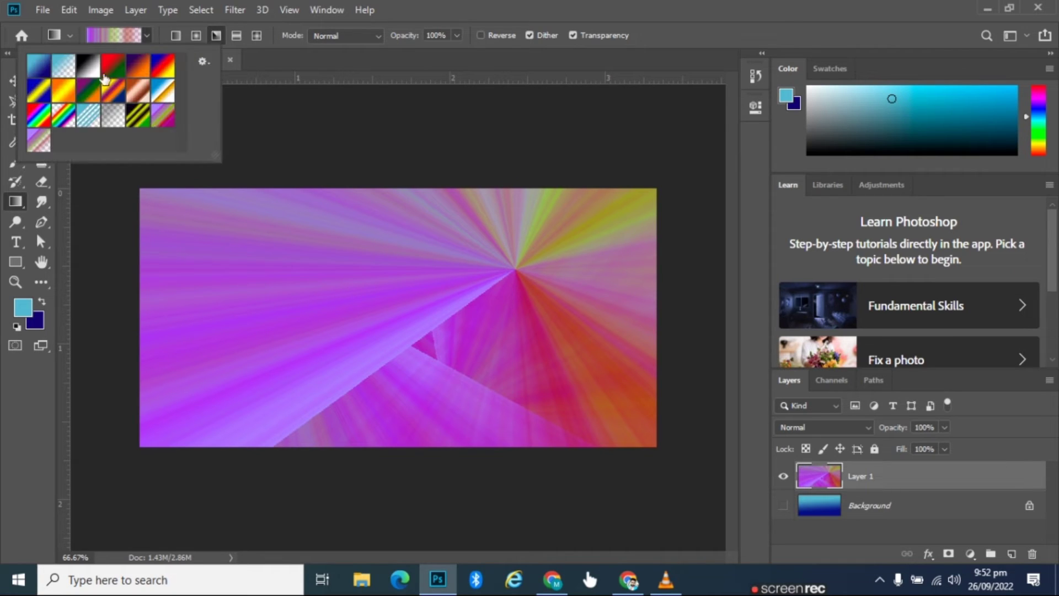
click(41, 65)
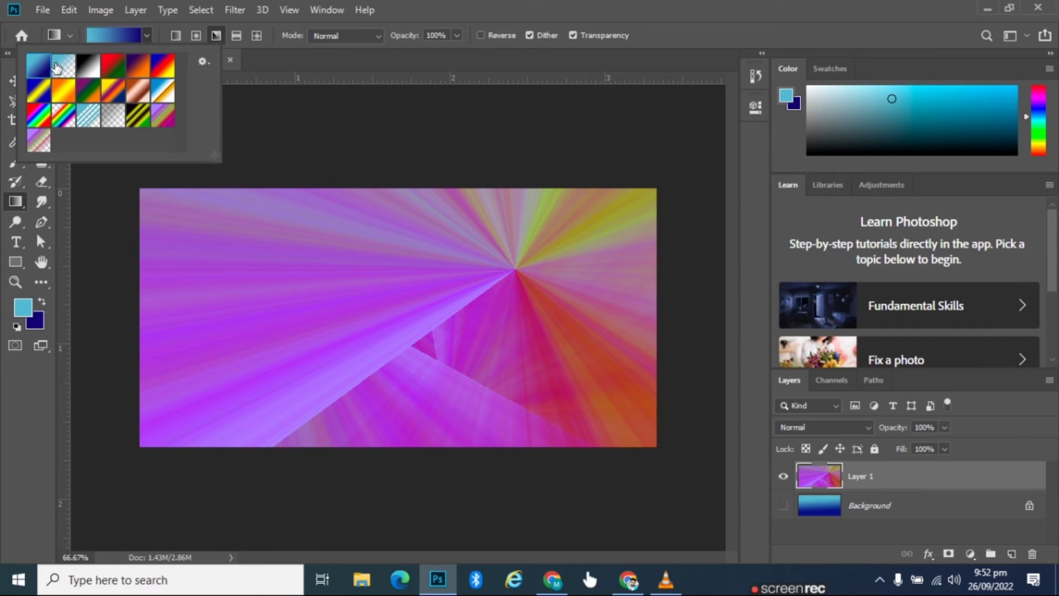
click(64, 66)
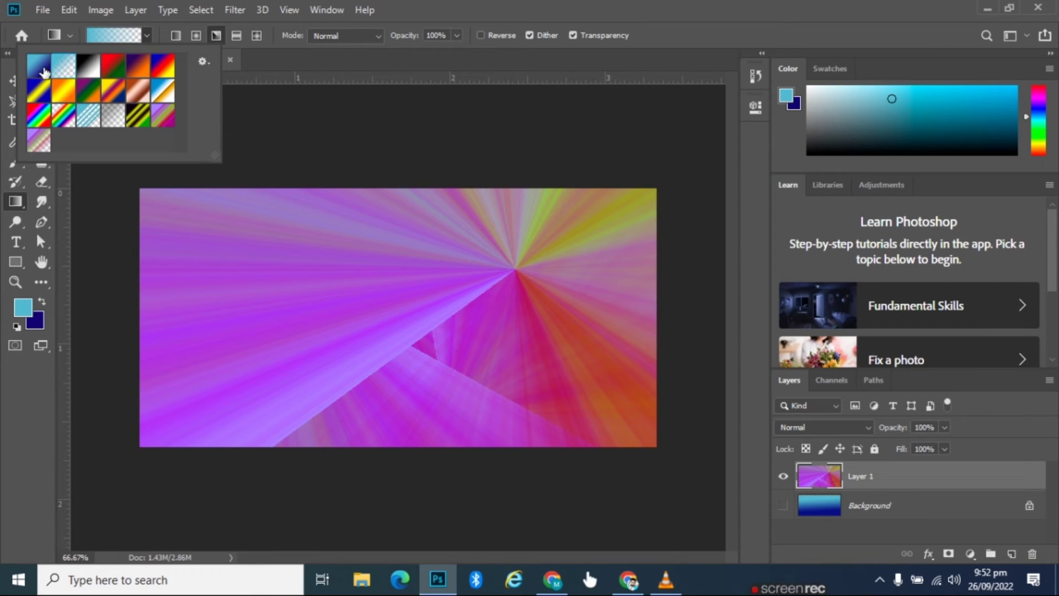
click(44, 72)
key(alt)
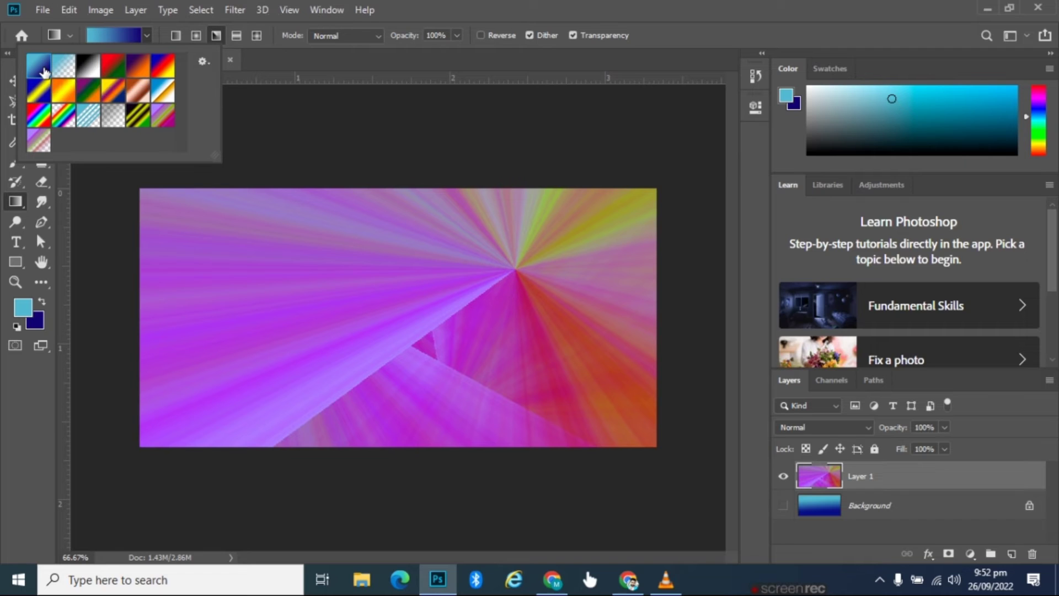
key(alt)
click(84, 65)
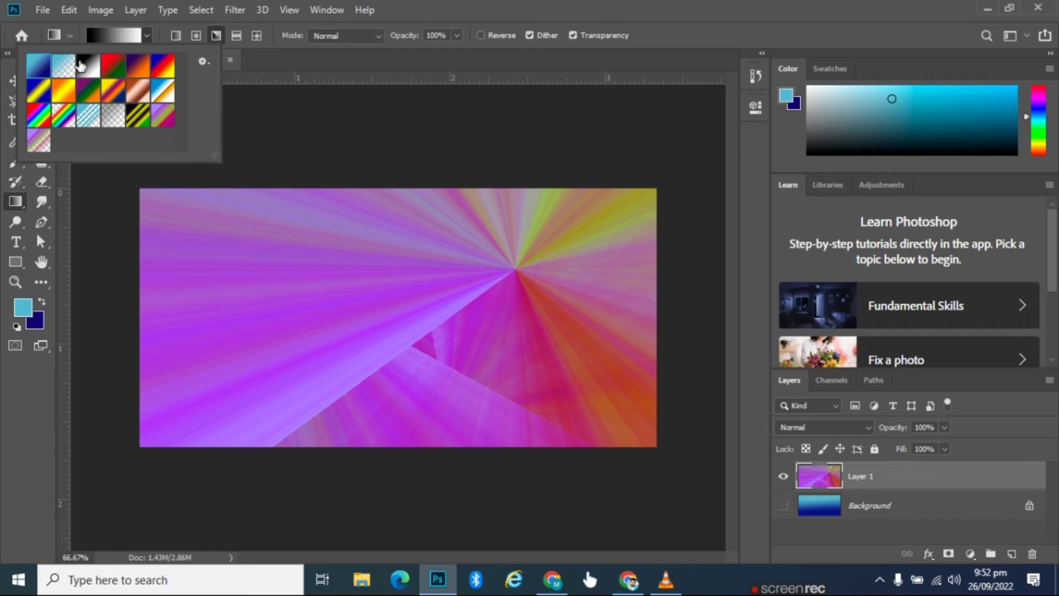
Step: Try the blue, cyan-to-transparent and red-to-green presets, settling on Violet, Orange
click(150, 32)
key(alt)
click(43, 76)
click(57, 70)
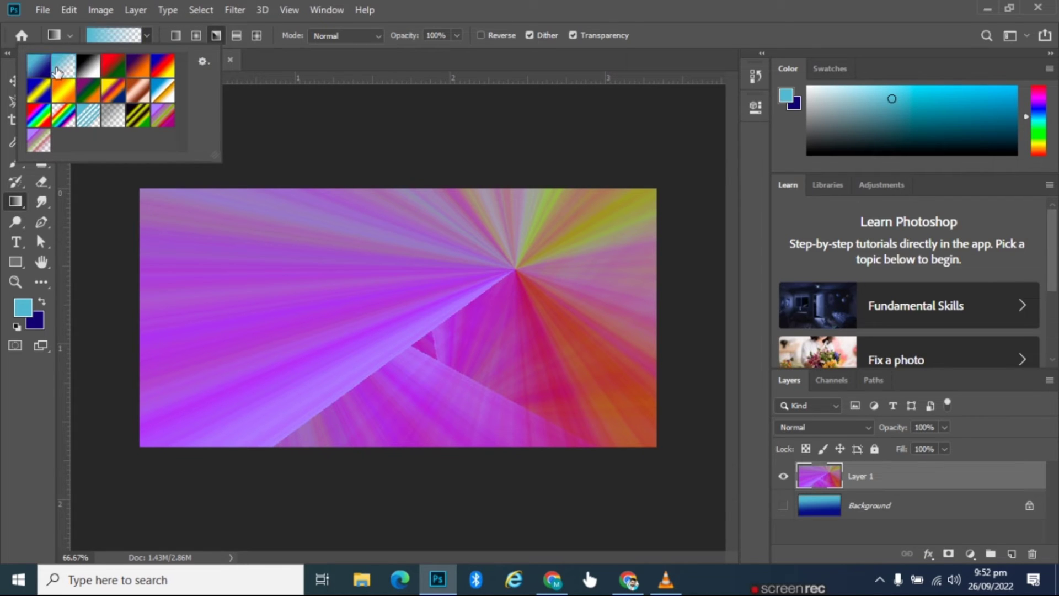
click(112, 67)
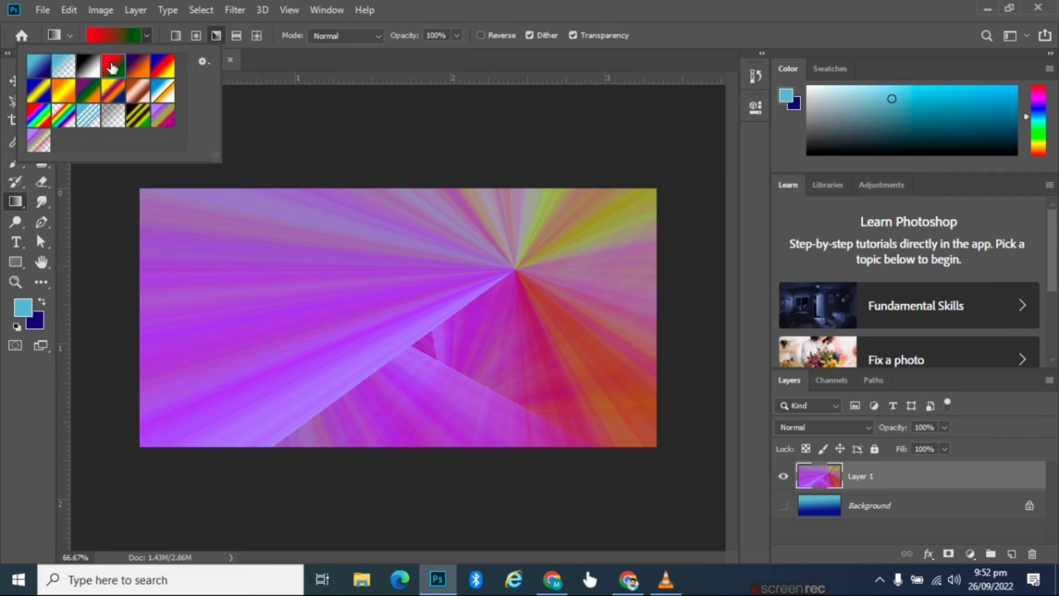
click(135, 67)
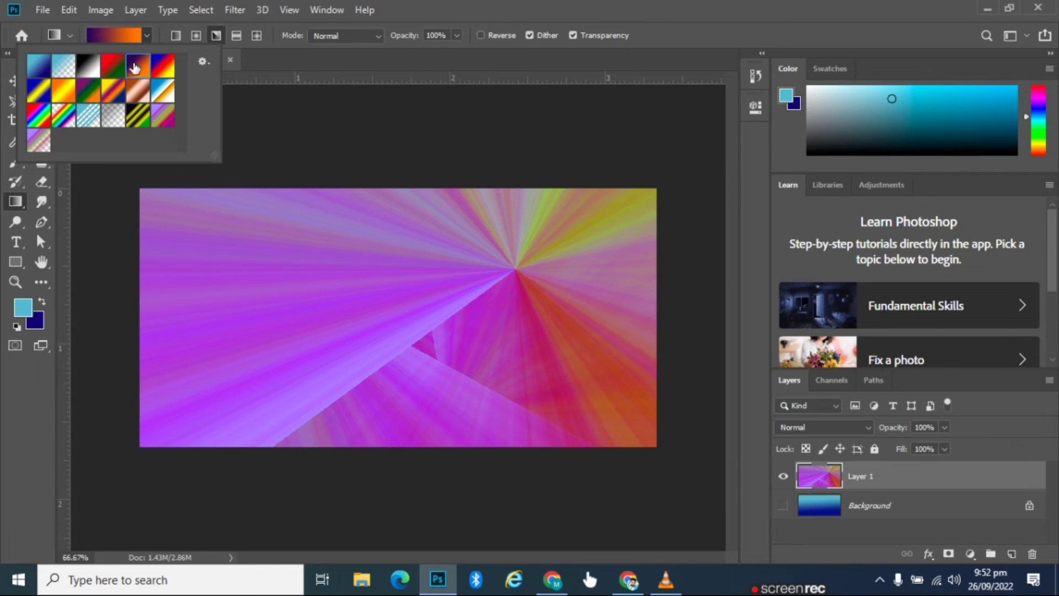
click(147, 37)
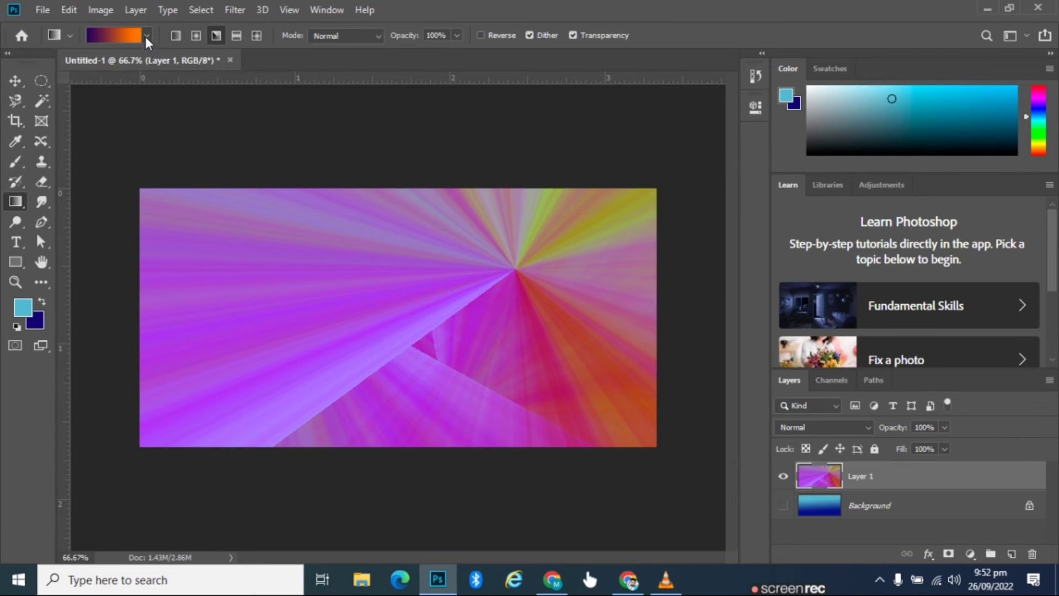
click(146, 37)
click(146, 36)
Step: Inspect the Violet, Orange gradient in the Gradient Editor and close it unchanged
click(126, 35)
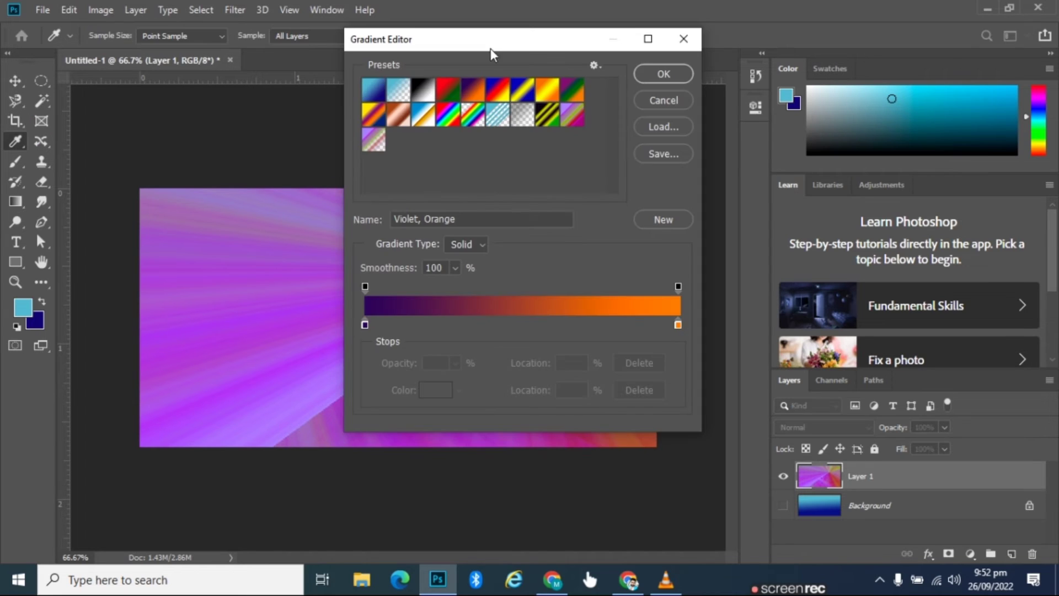
click(684, 38)
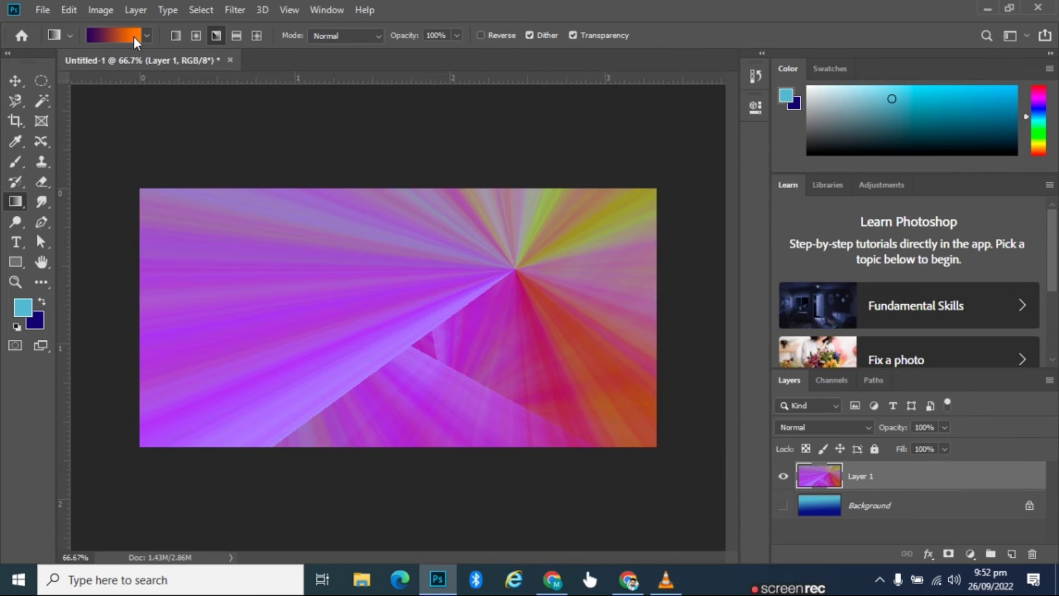
click(146, 36)
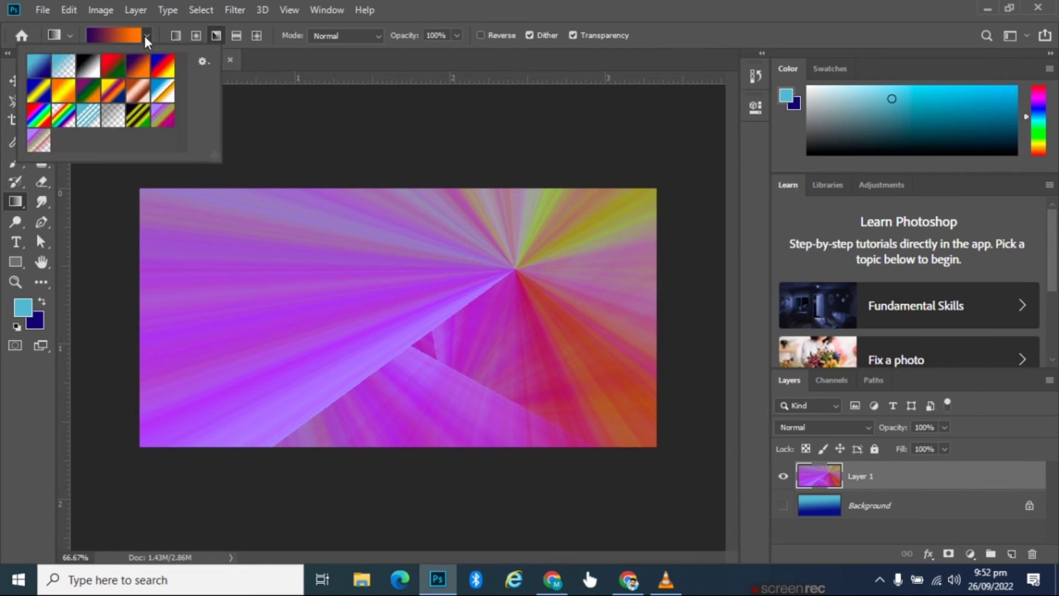
Step: Append the Color Harmonies 2 gradient set to the existing presets
click(202, 60)
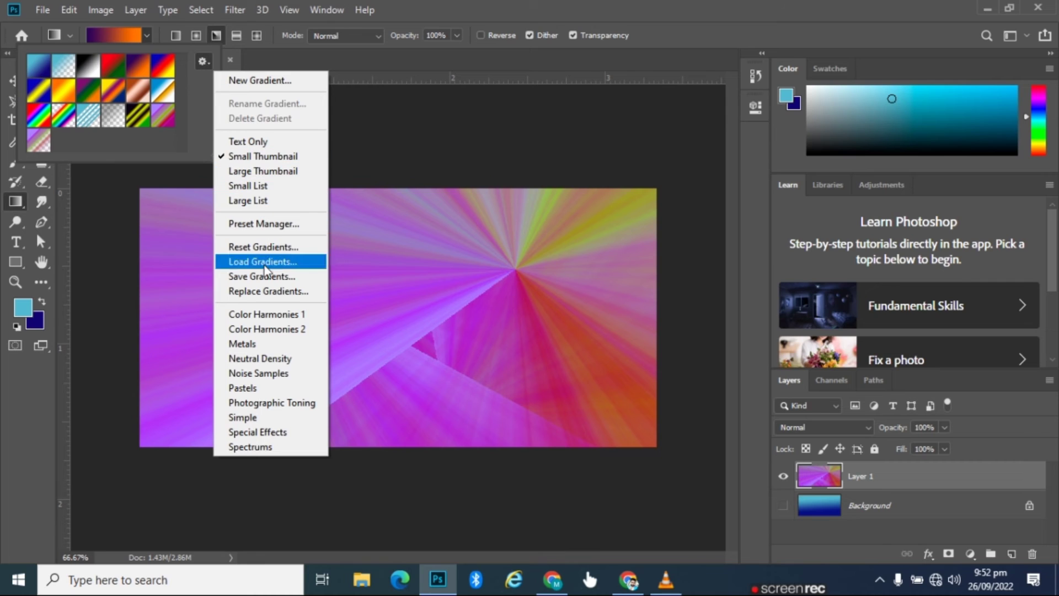
click(281, 330)
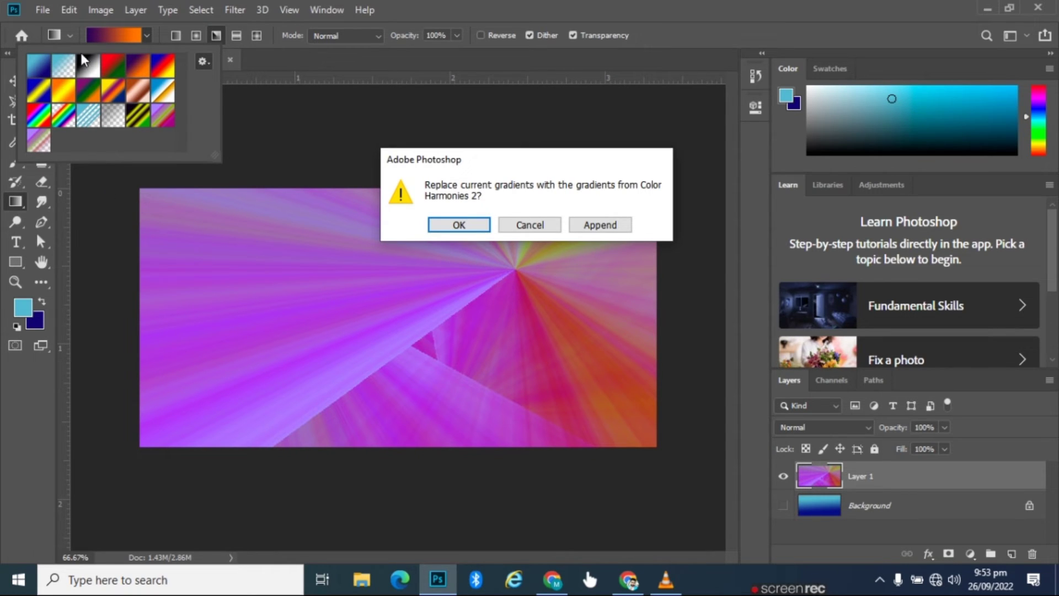
click(594, 227)
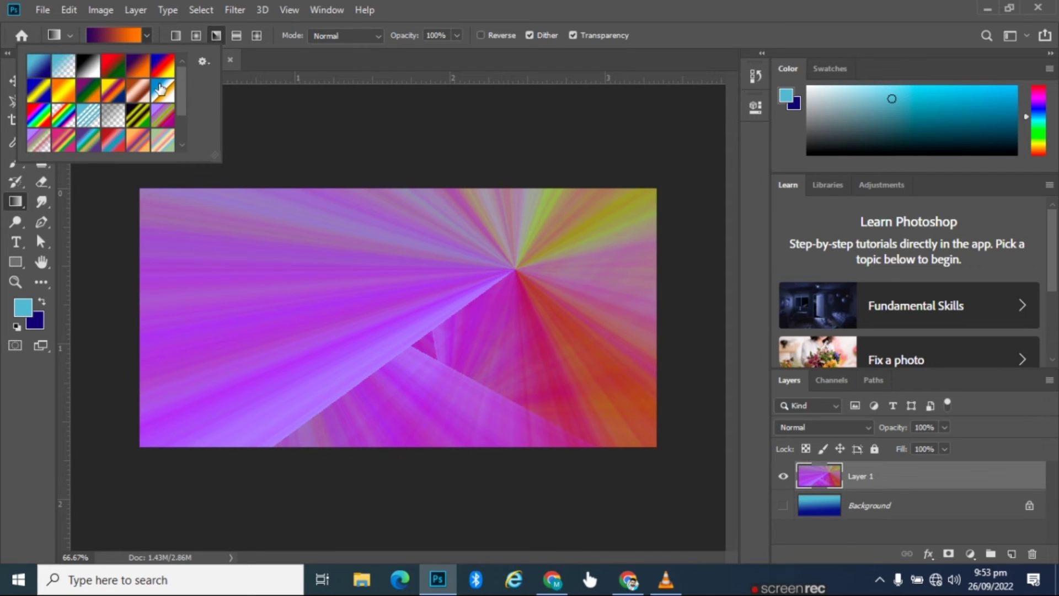
Step: Draw an angle gradient with the blue, cream and red striped preset on Layer 1
scroll(160, 89, down, 2)
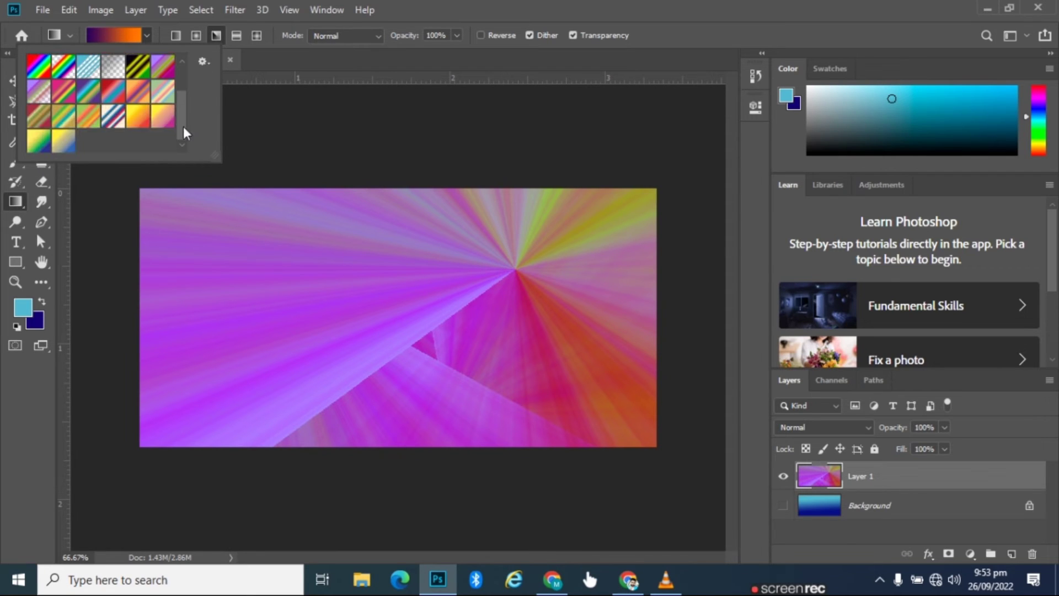
click(114, 117)
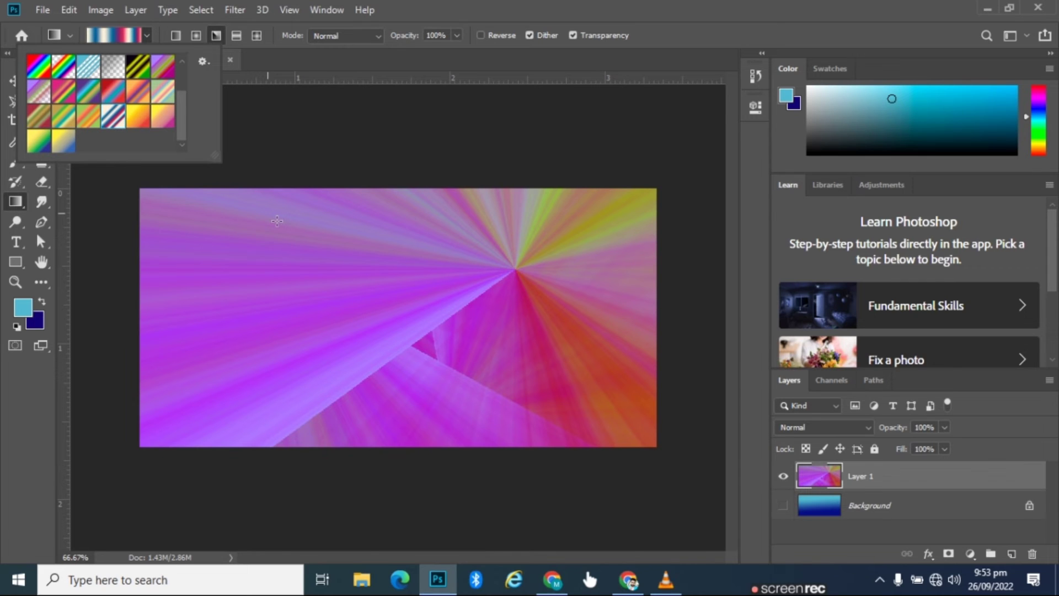
drag(378, 292, 549, 380)
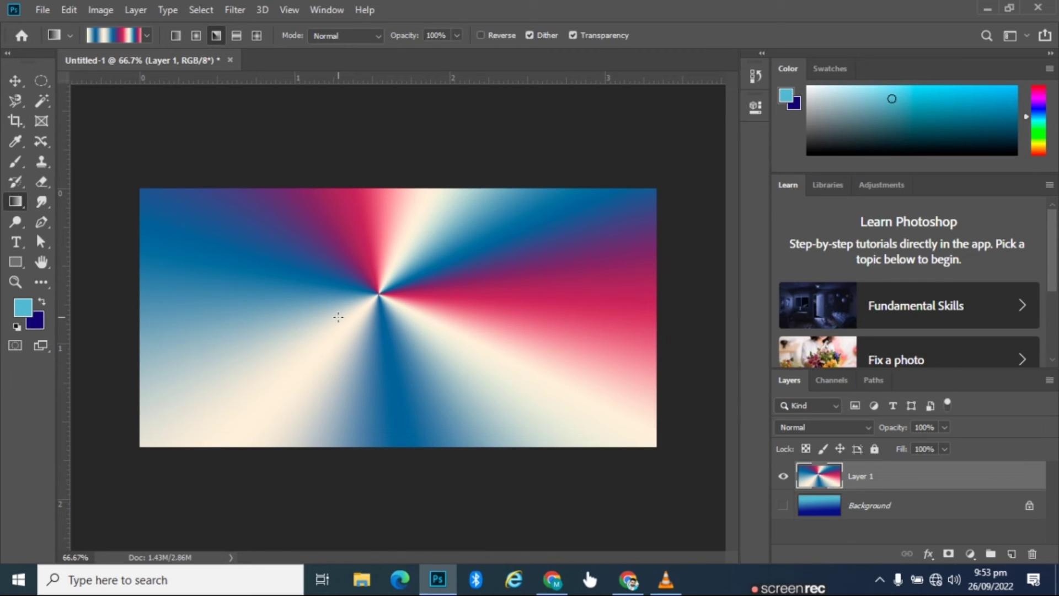
mouse_move(342, 301)
mouse_down()
mouse_move(421, 298)
mouse_move(253, 395)
mouse_up()
drag(424, 301, 253, 395)
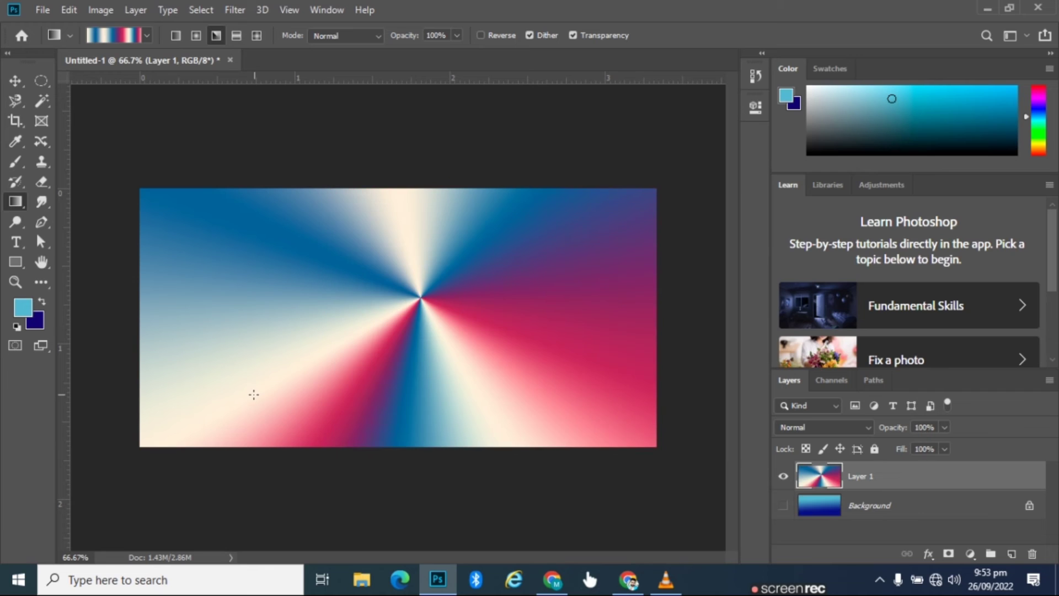
Step: Reset the gradient presets to the defaults without saving the current set
click(148, 37)
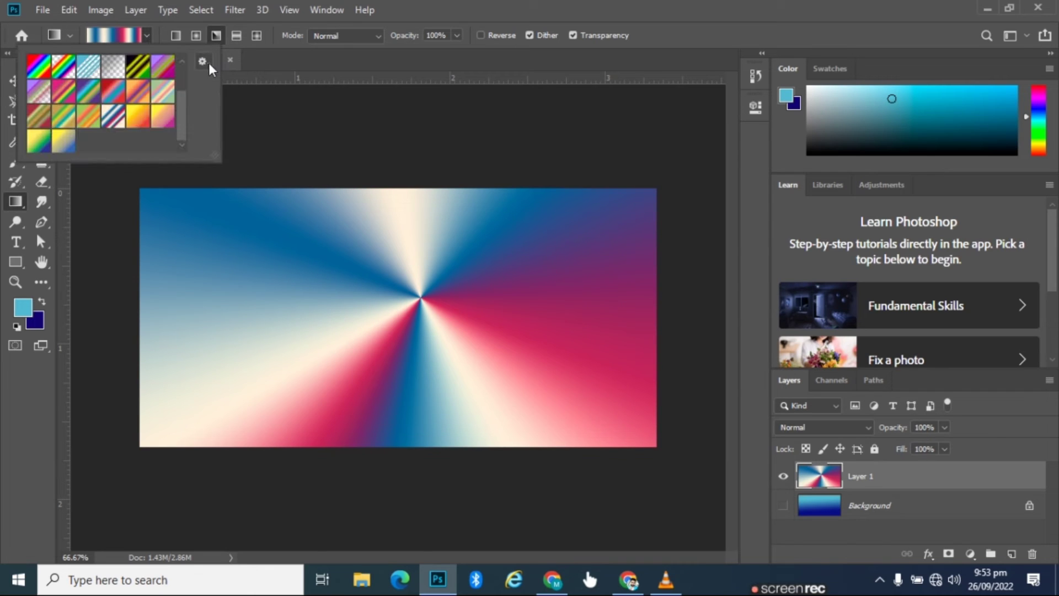
click(203, 61)
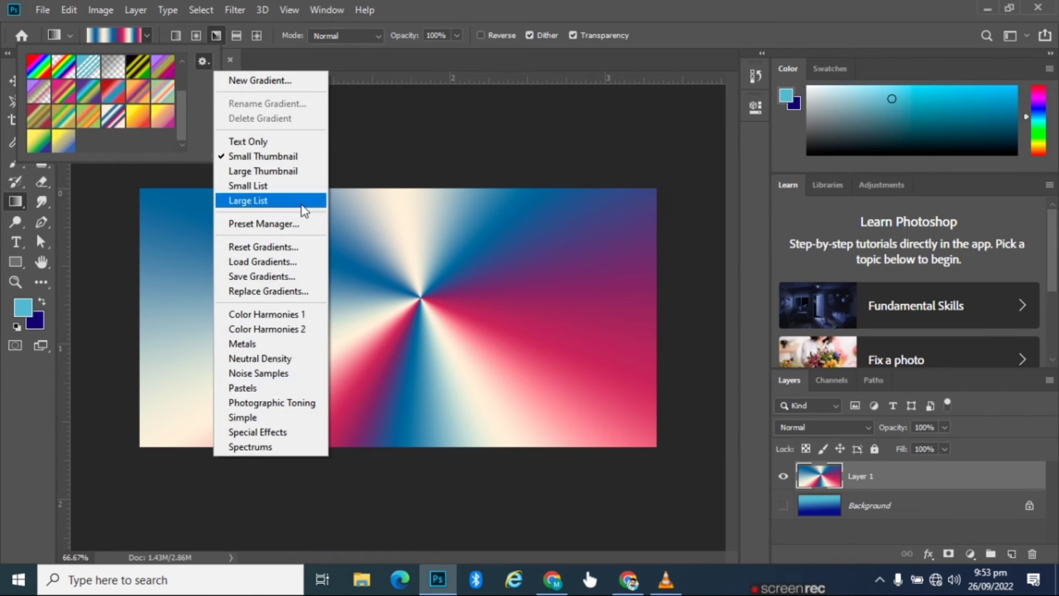
click(259, 247)
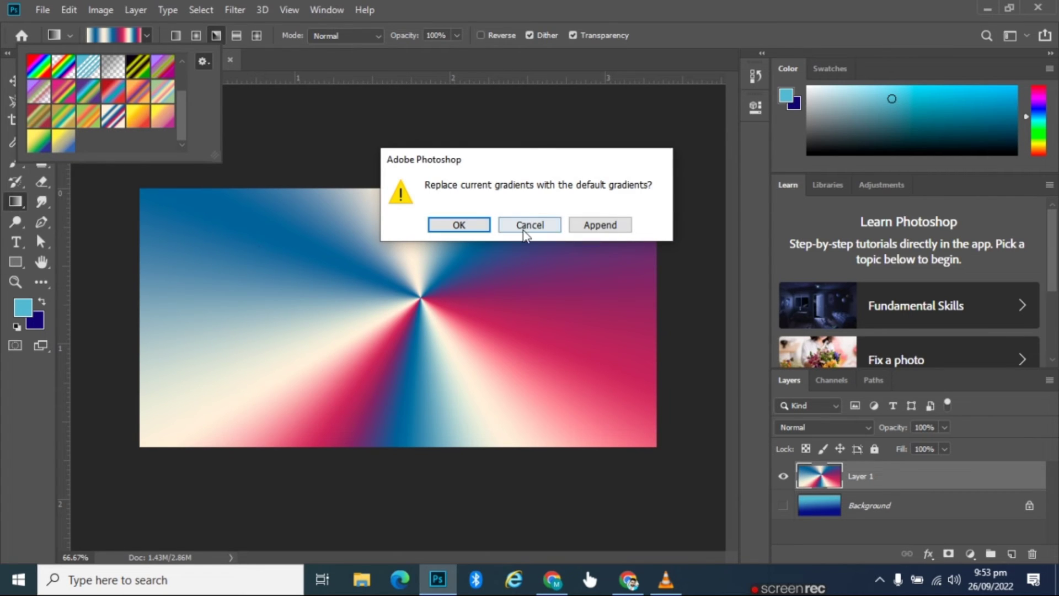
click(476, 226)
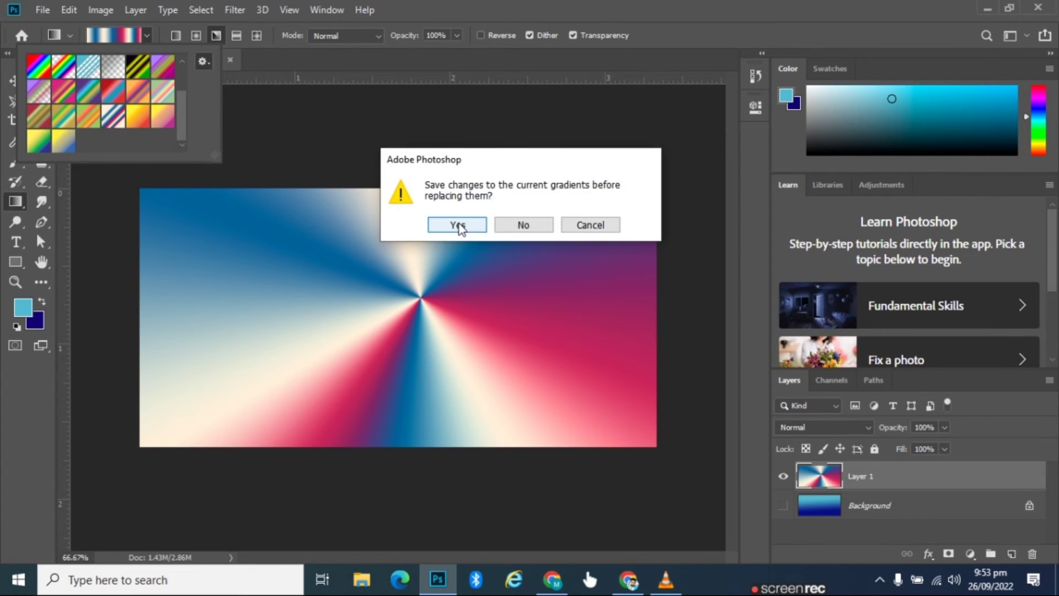
click(520, 225)
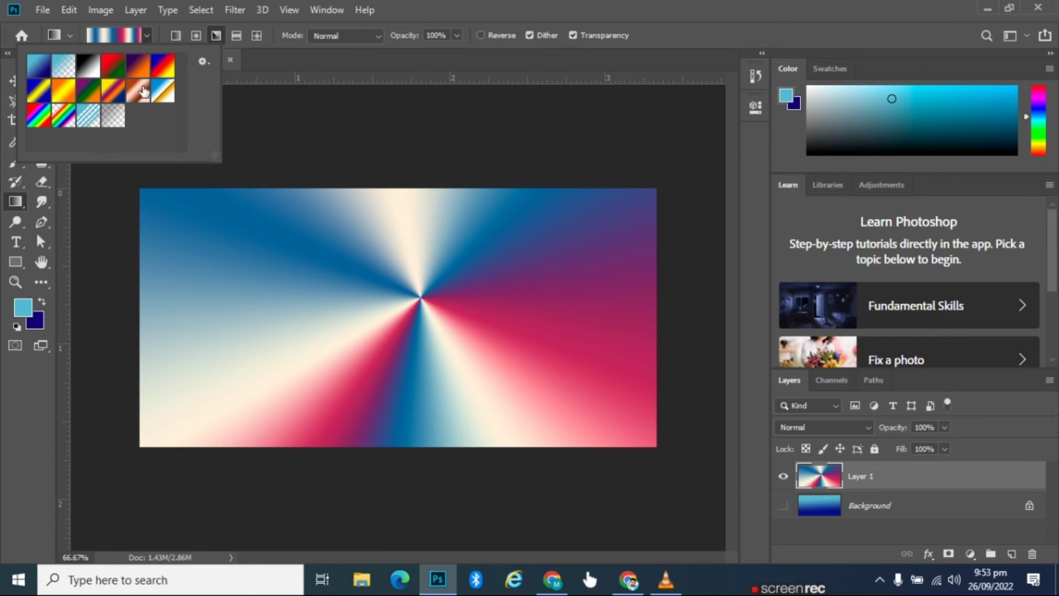
Step: Replace the gradient presets with the Photographic Toning set
click(145, 37)
click(204, 61)
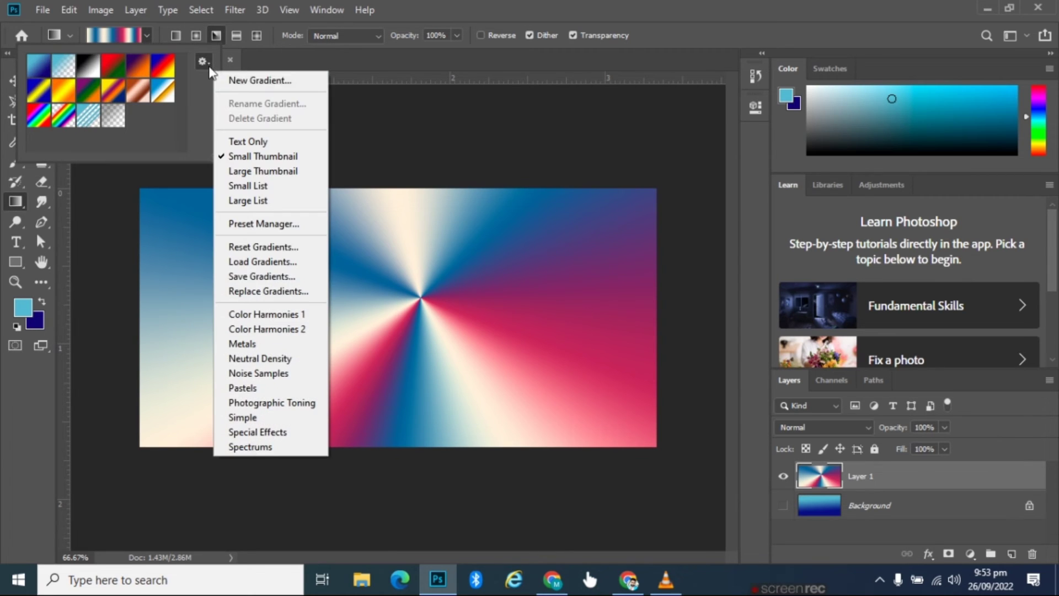
click(285, 404)
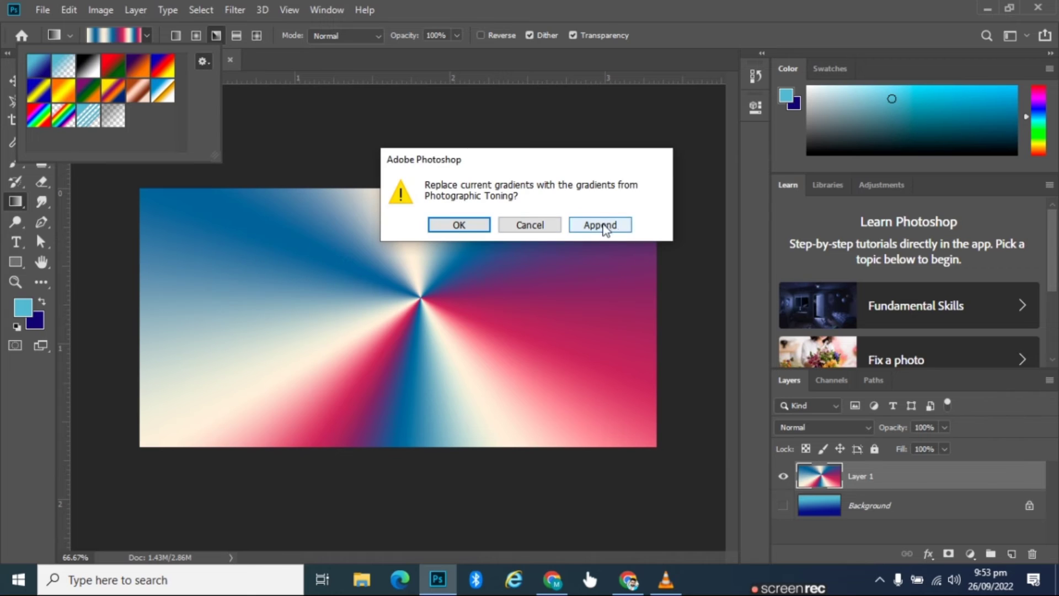
click(457, 224)
Step: Draw a teal toning angle gradient across Layer 1, edge pointing up-left
click(144, 127)
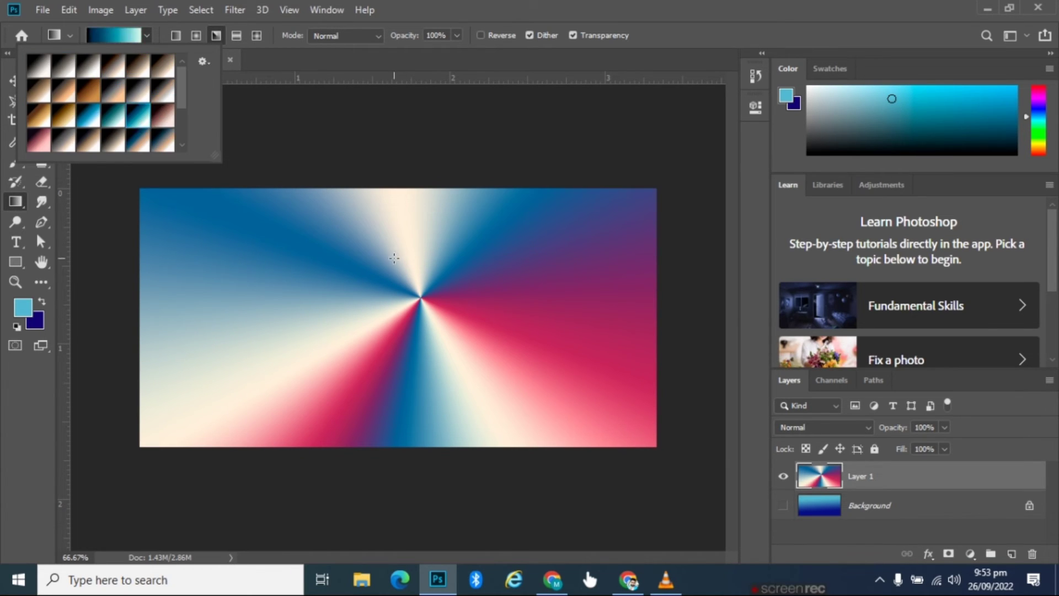
drag(393, 267, 482, 373)
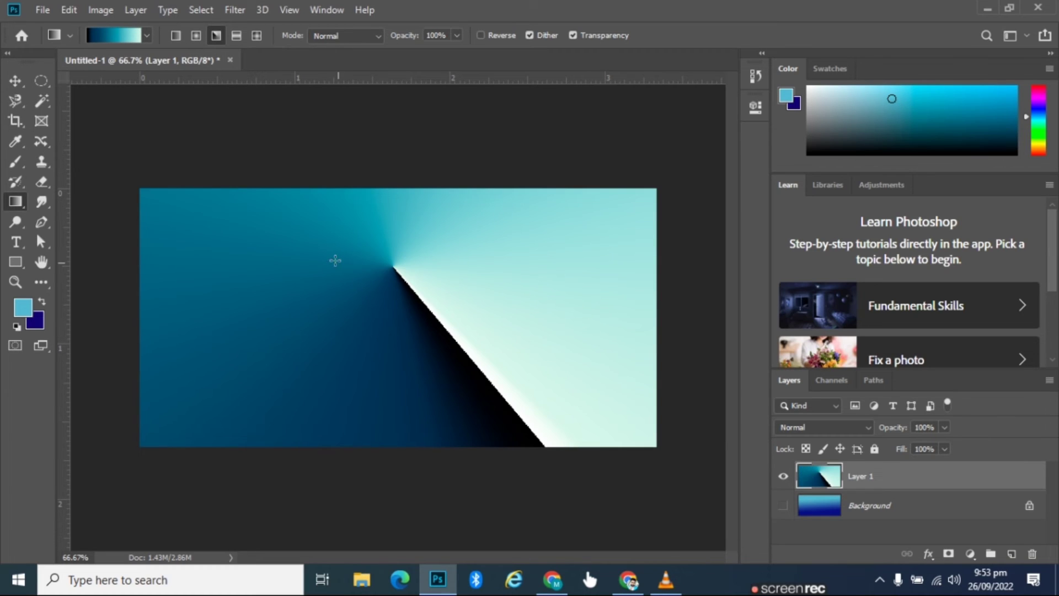
drag(390, 335, 330, 278)
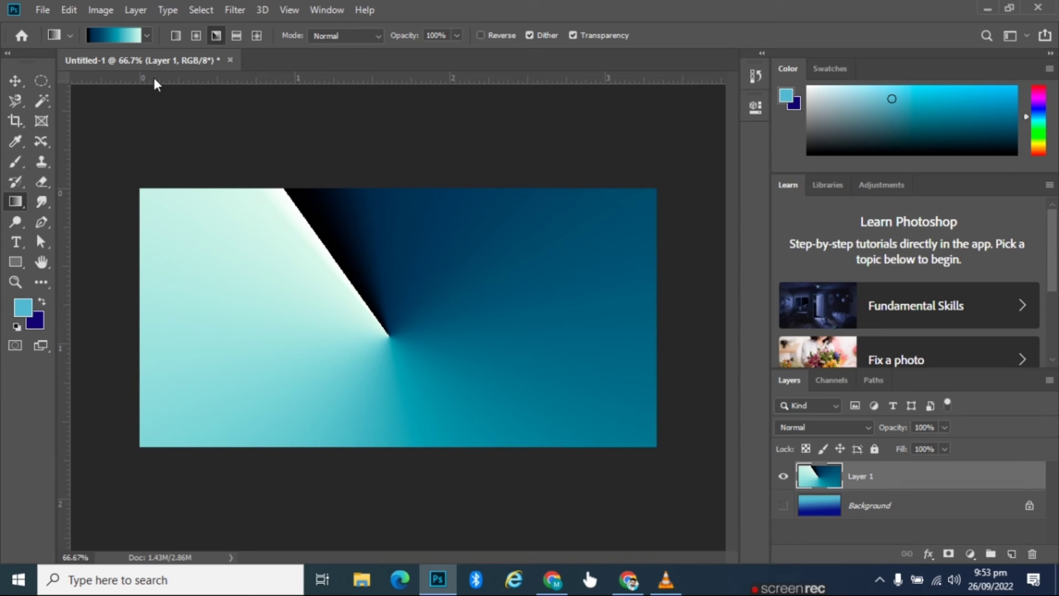
Step: Start Load Gradients from the picker menu, then dismiss the file browser without loading
click(146, 37)
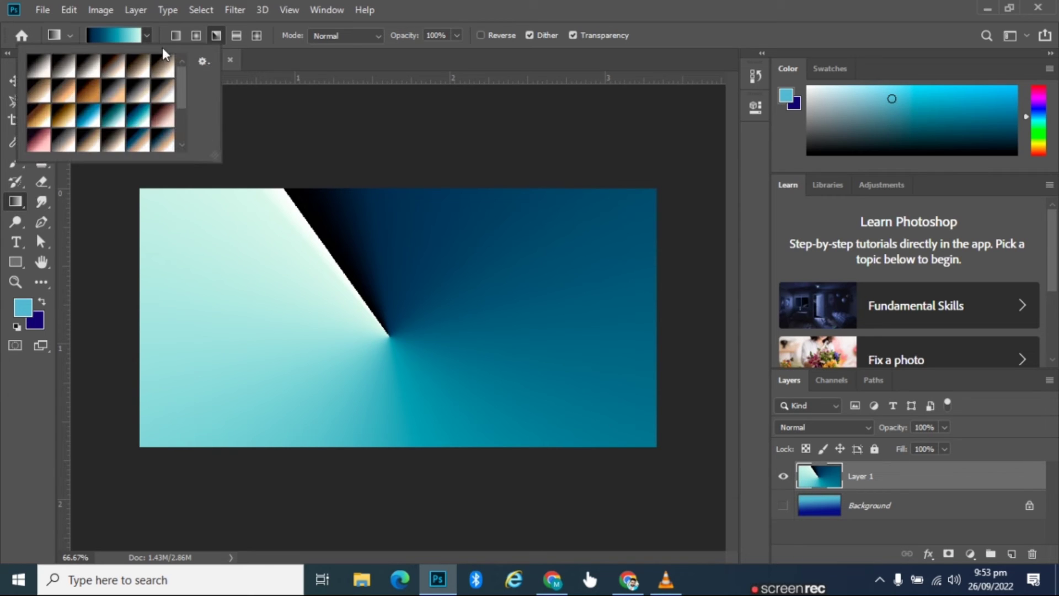
click(203, 61)
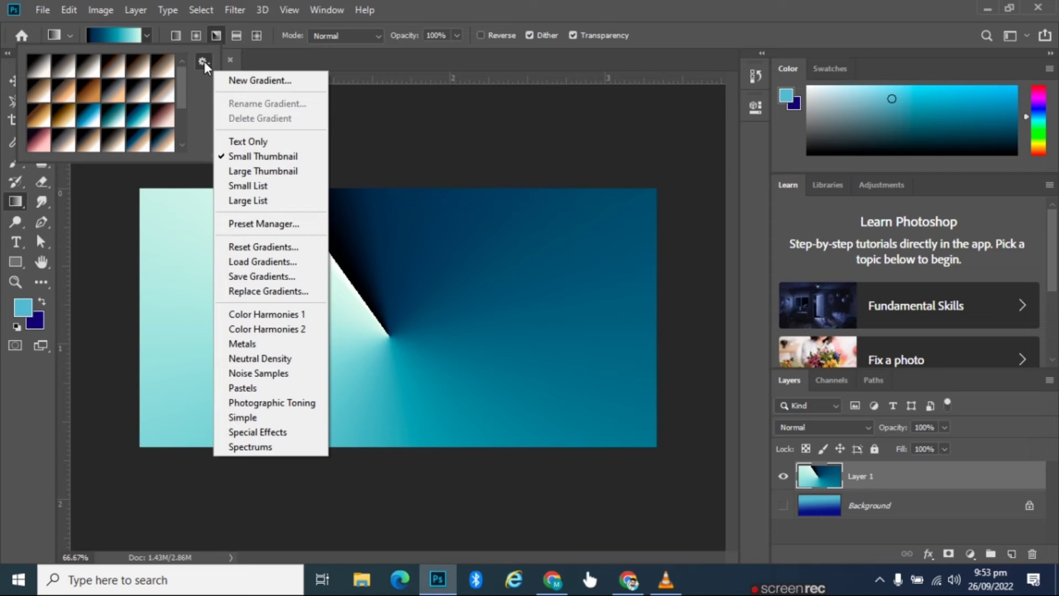
click(266, 264)
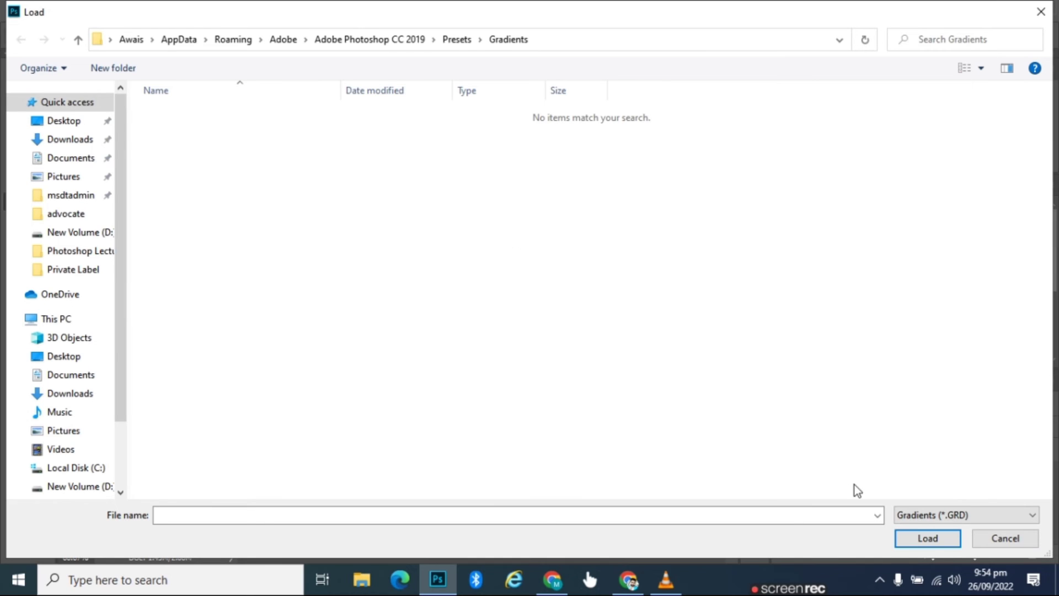
click(928, 538)
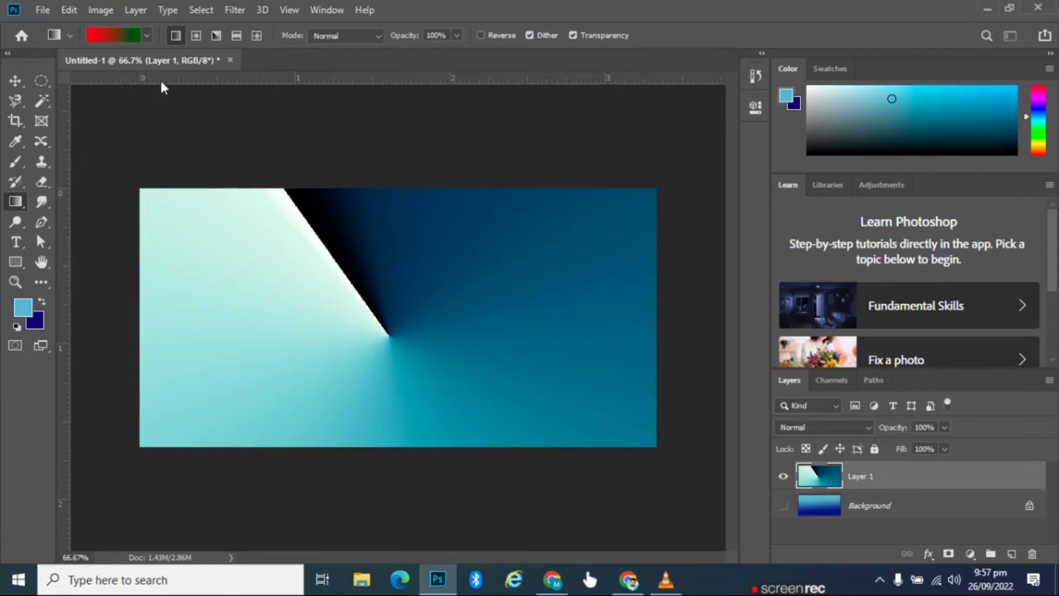
Step: In the Gradient Editor, change the red starting stop to bright yellow
click(118, 34)
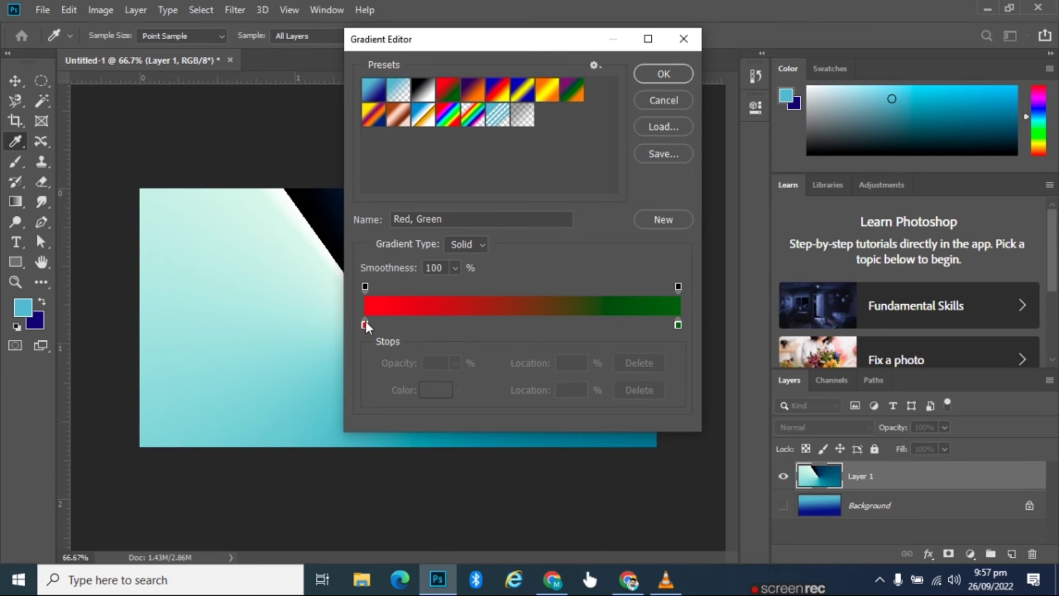
click(365, 322)
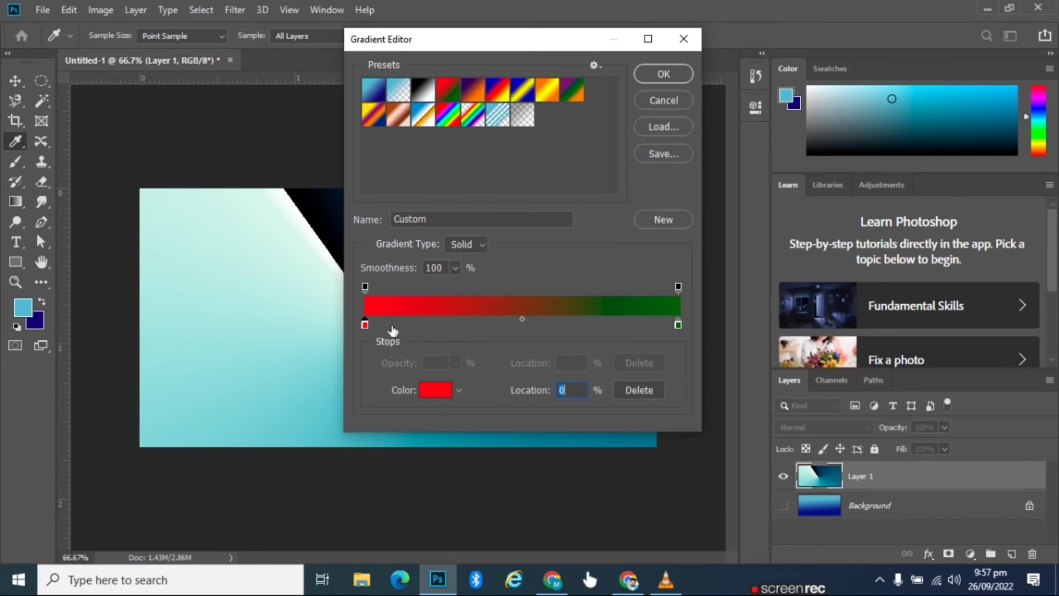
click(438, 395)
click(742, 239)
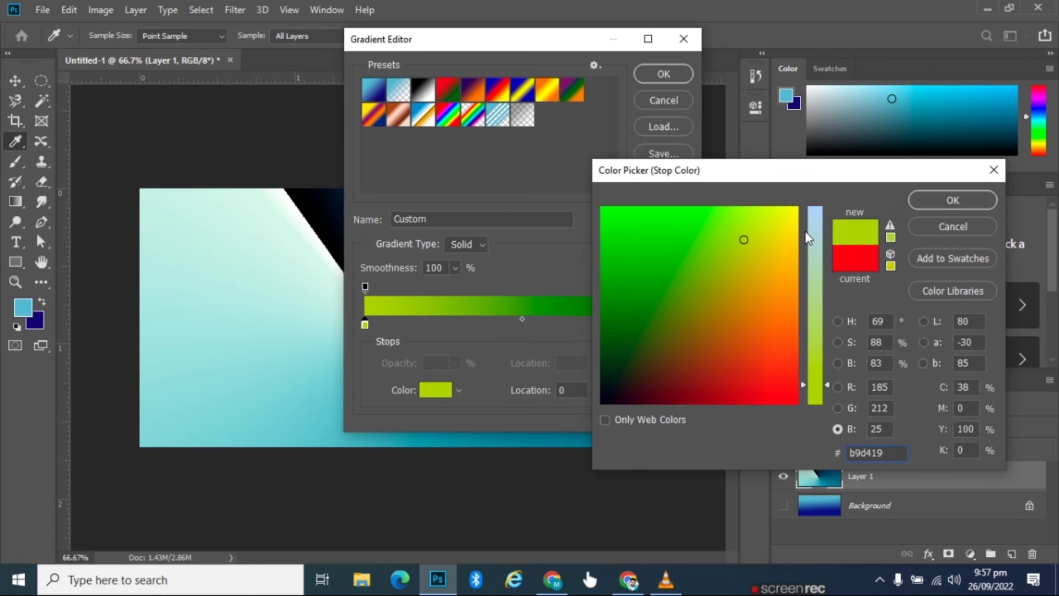
click(790, 211)
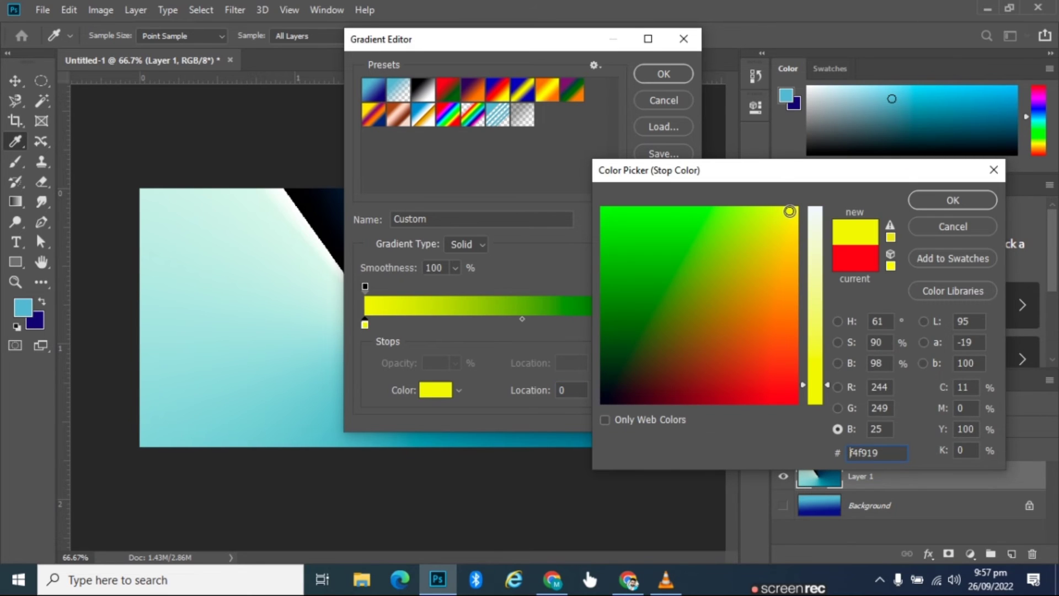
key(Return)
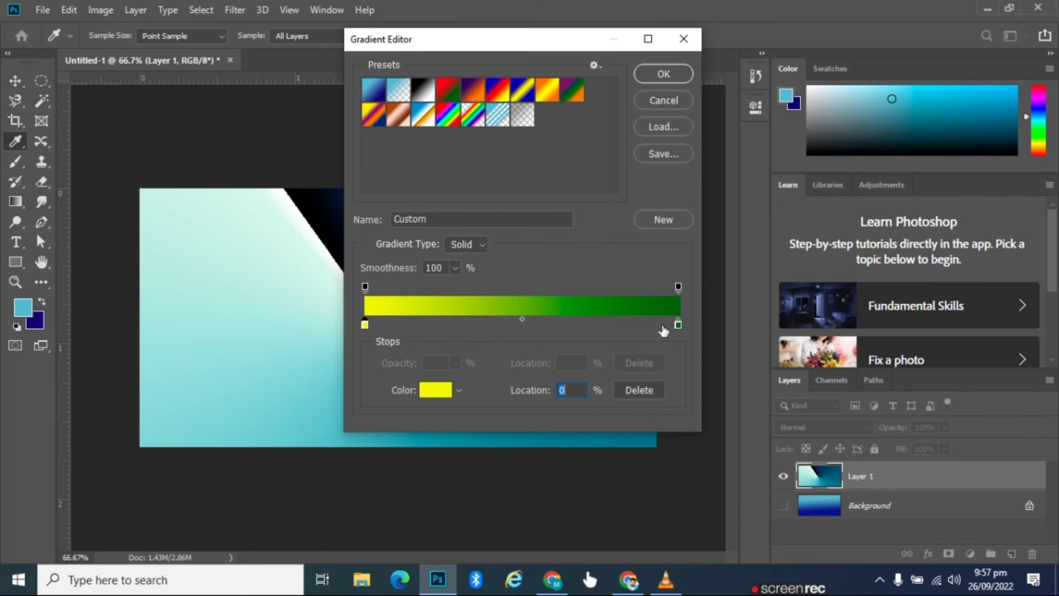
Step: Duplicate green and yellow stops and spread them into alternating bands
click(677, 324)
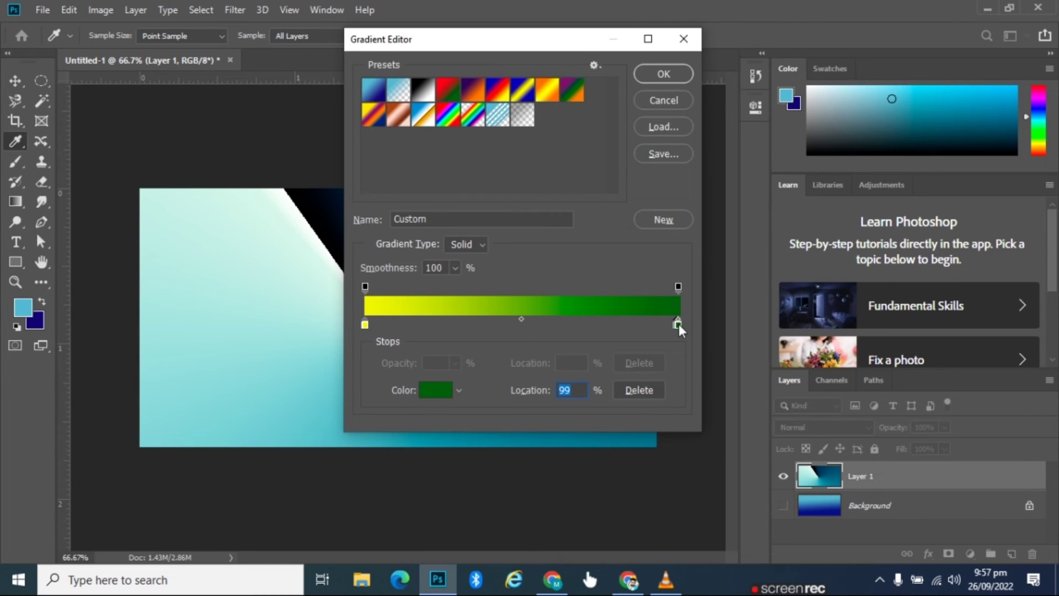
drag(677, 324, 639, 324)
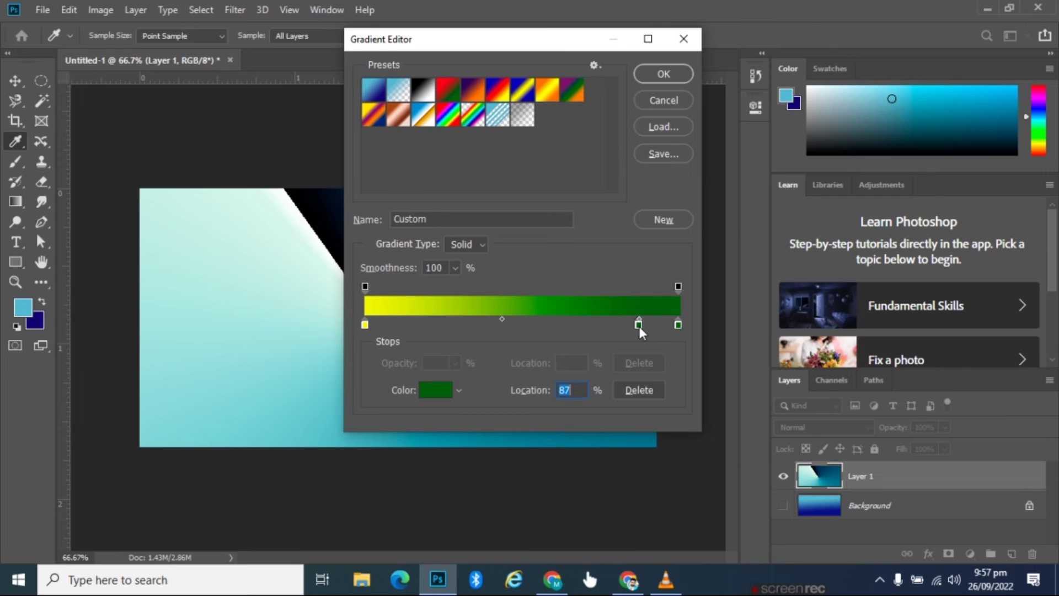
drag(639, 324, 587, 324)
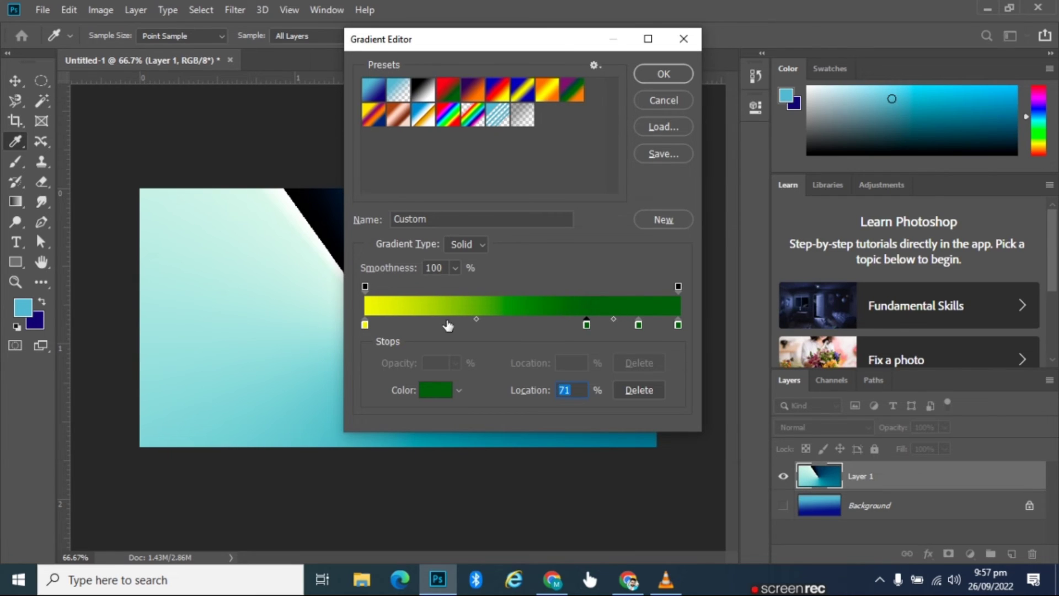
alt+click(365, 325)
drag(365, 324, 396, 325)
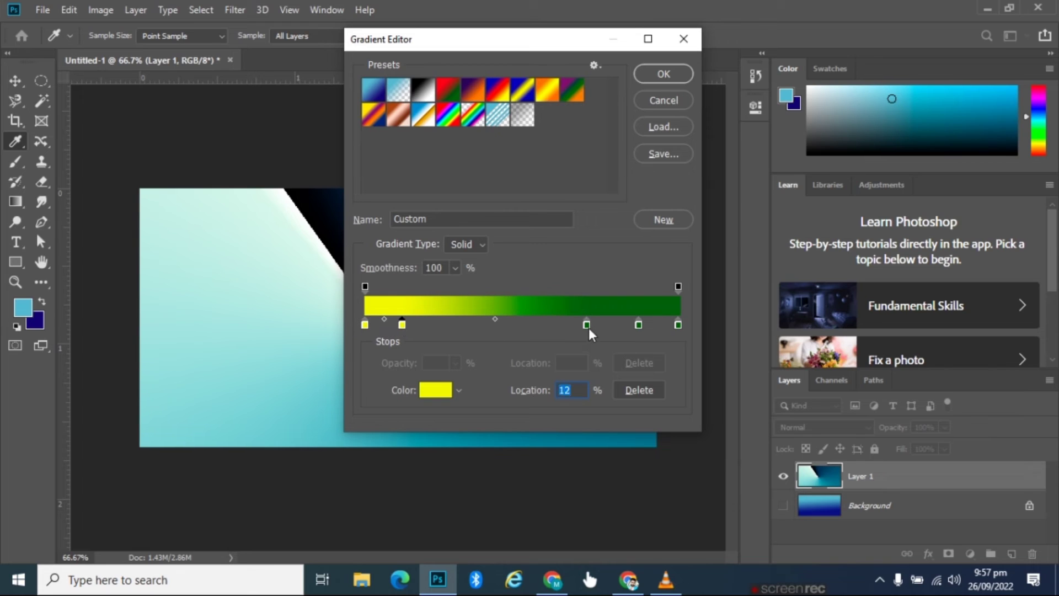
mouse_move(587, 325)
mouse_down()
mouse_move(403, 325)
mouse_move(488, 325)
mouse_up()
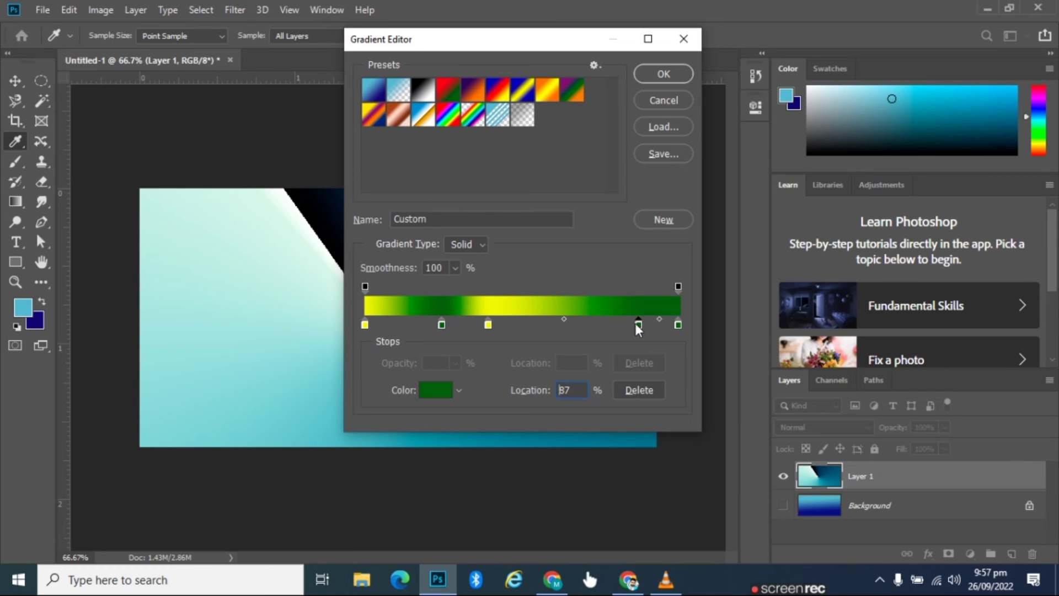
drag(638, 323, 532, 329)
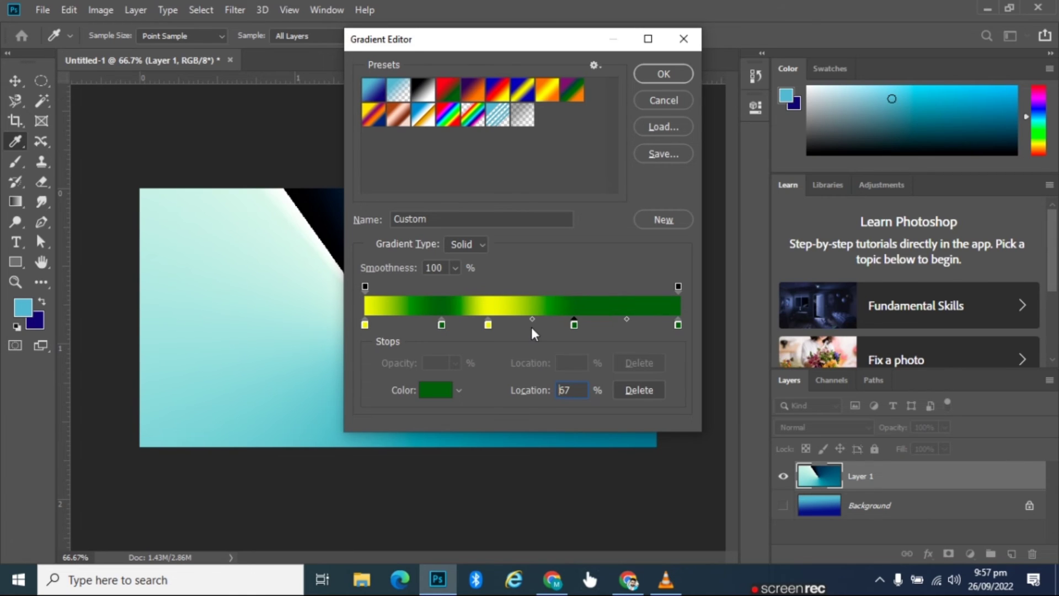
Step: Add one more yellow stop, nudge the last green stop, and save as new preset
click(488, 324)
key(alt)
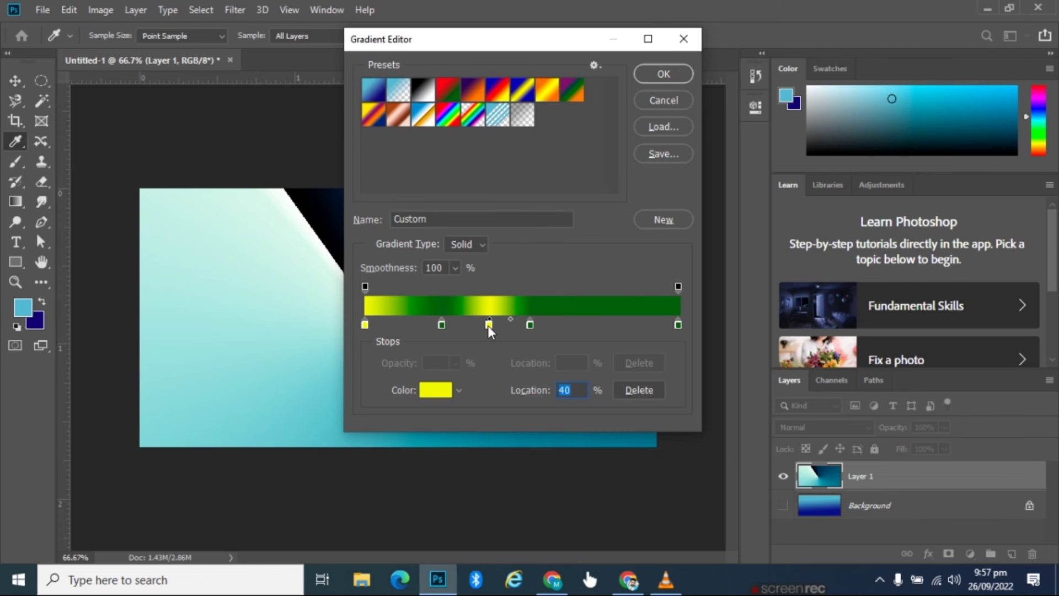
drag(489, 325, 611, 326)
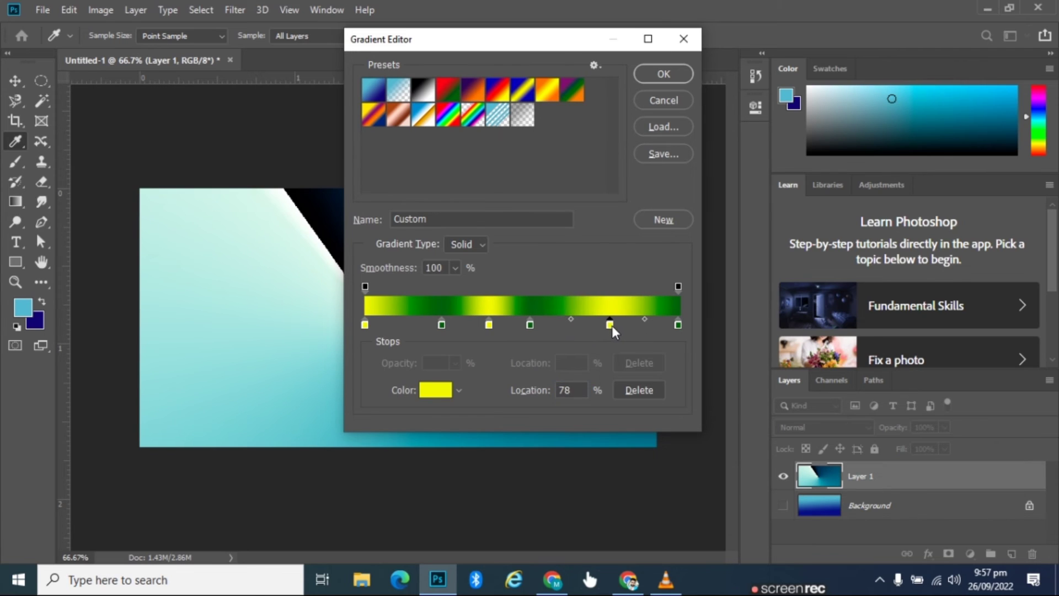
drag(678, 324, 651, 323)
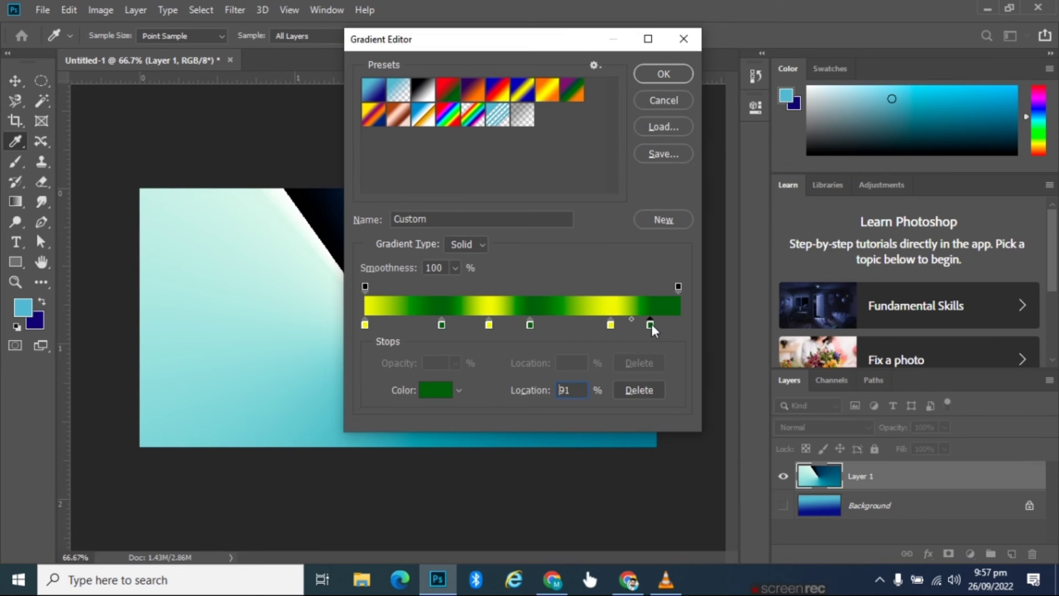
click(664, 219)
Step: Draw the yellow-green gradient, switching to Radial for concentric rings right of centre
click(657, 76)
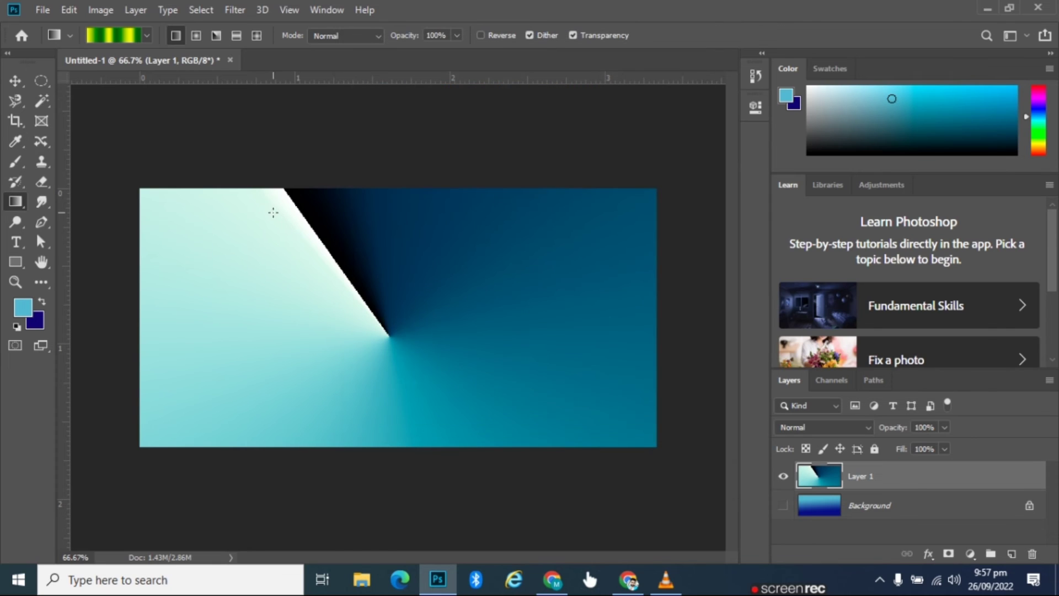
drag(278, 216, 447, 330)
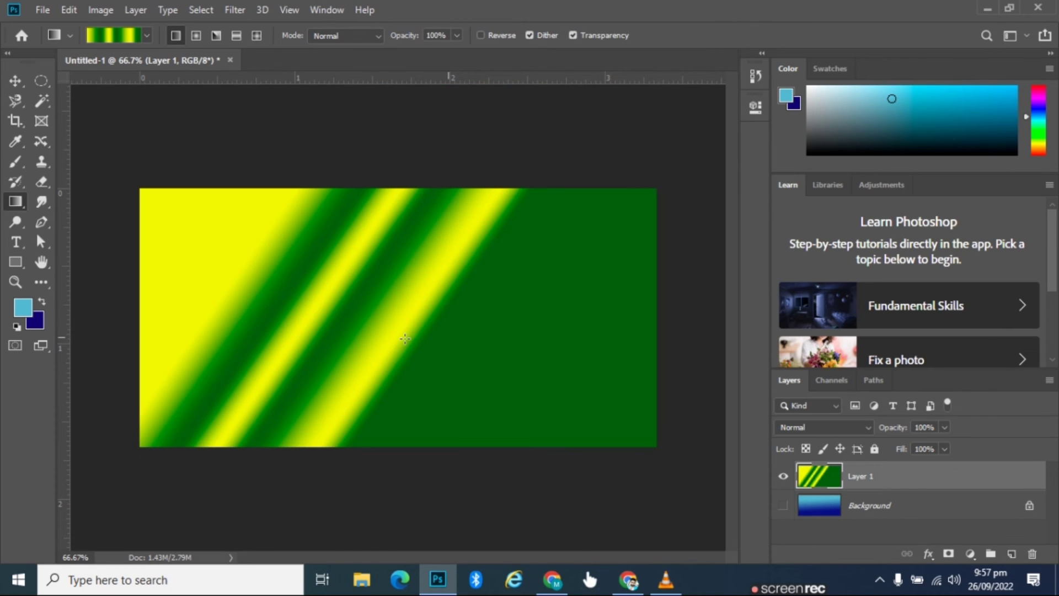
mouse_move(497, 373)
mouse_down()
mouse_move(341, 284)
mouse_move(424, 361)
mouse_up()
click(196, 35)
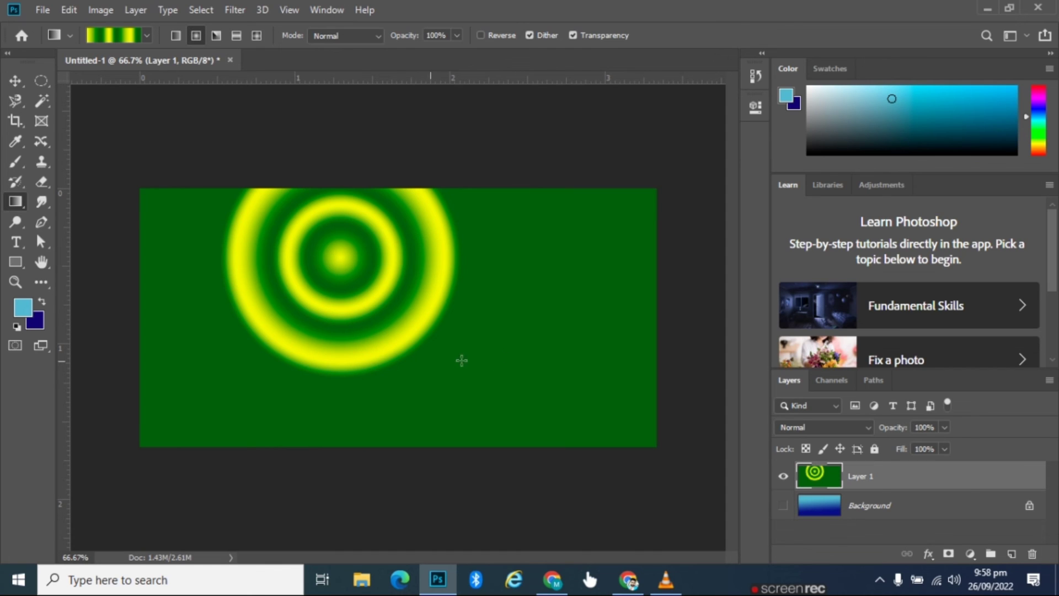
drag(526, 320, 422, 312)
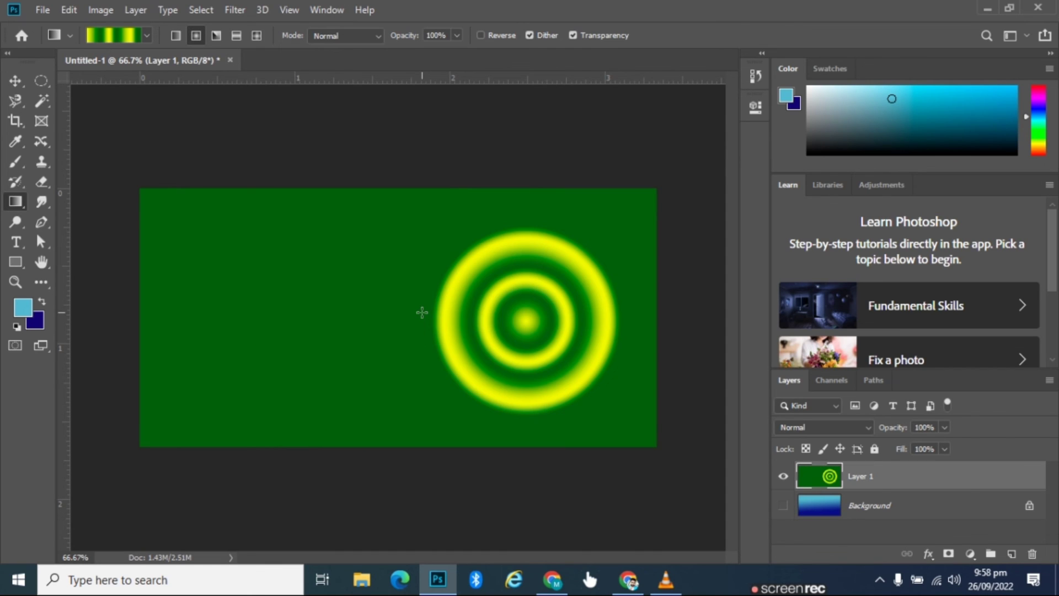
click(146, 35)
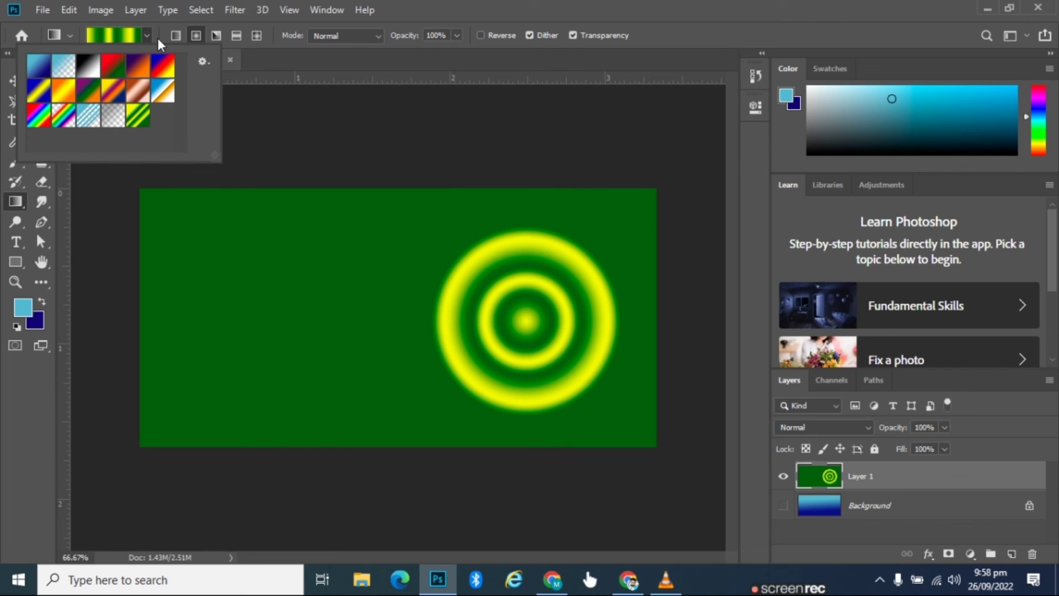
Step: Save the gradient set to the Desktop as Untitled Gradients.grd
click(208, 61)
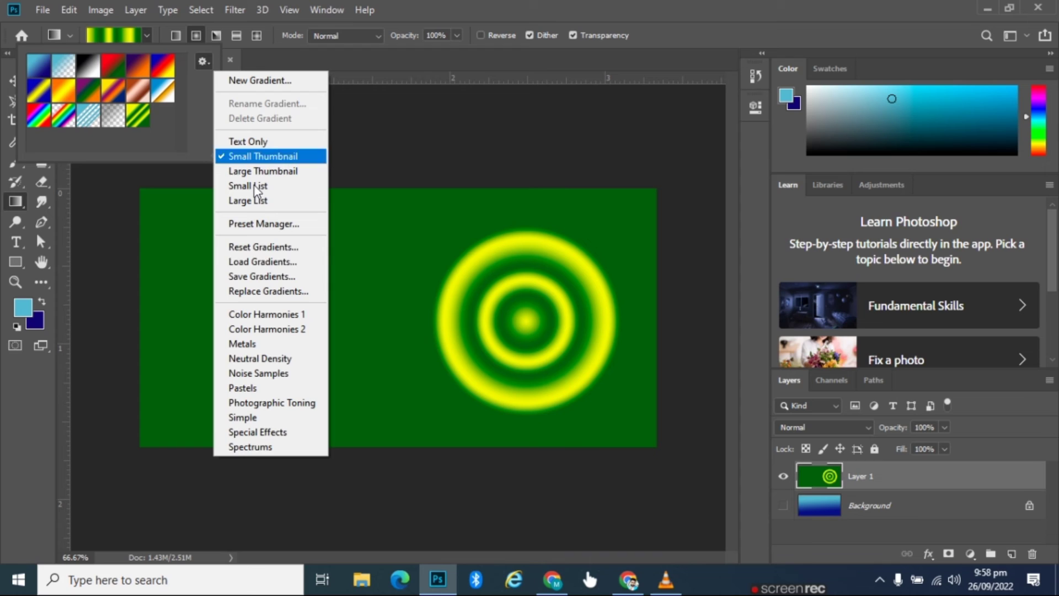
click(268, 277)
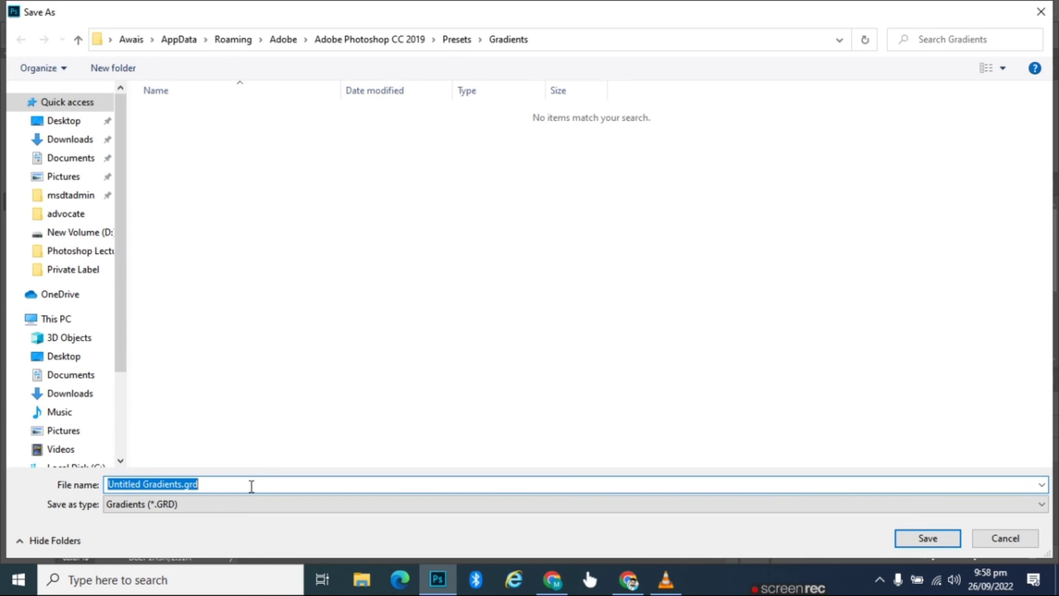
click(78, 125)
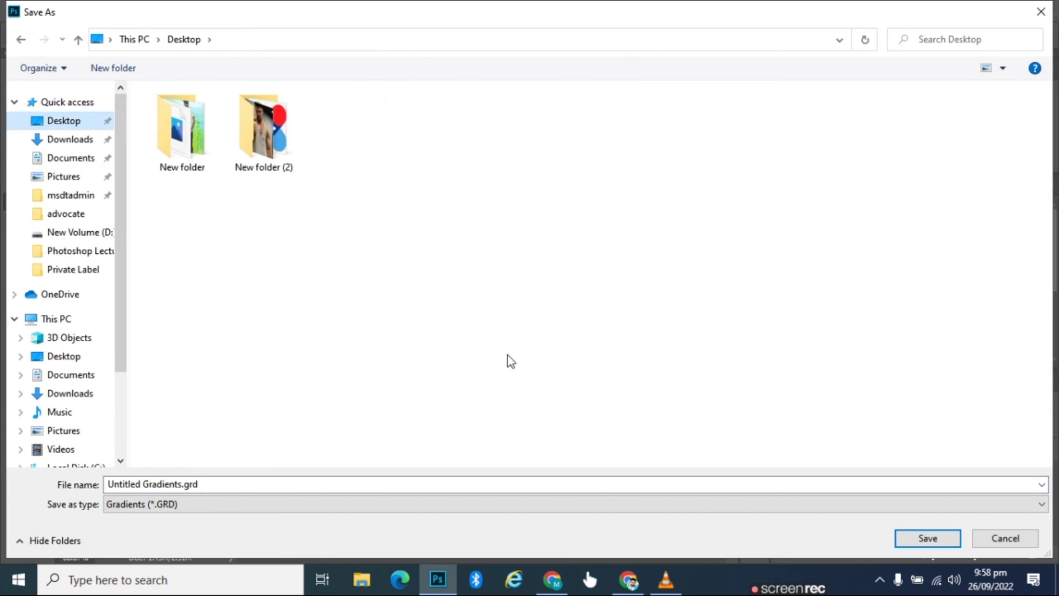
click(927, 539)
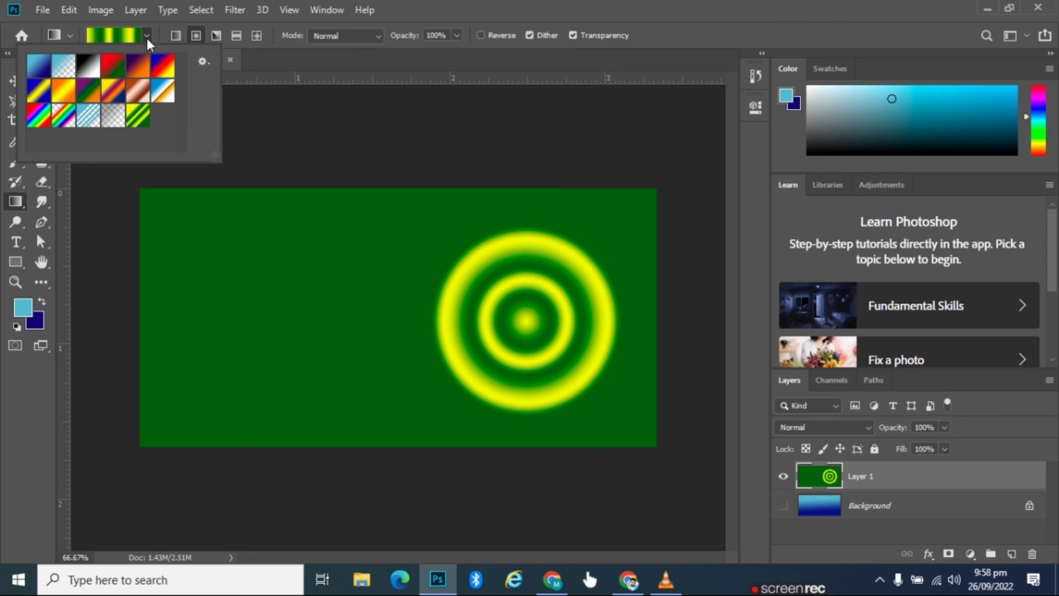
Step: Reset gradients to defaults and draw a light-blue-to-navy radial gradient from the upper left
click(203, 61)
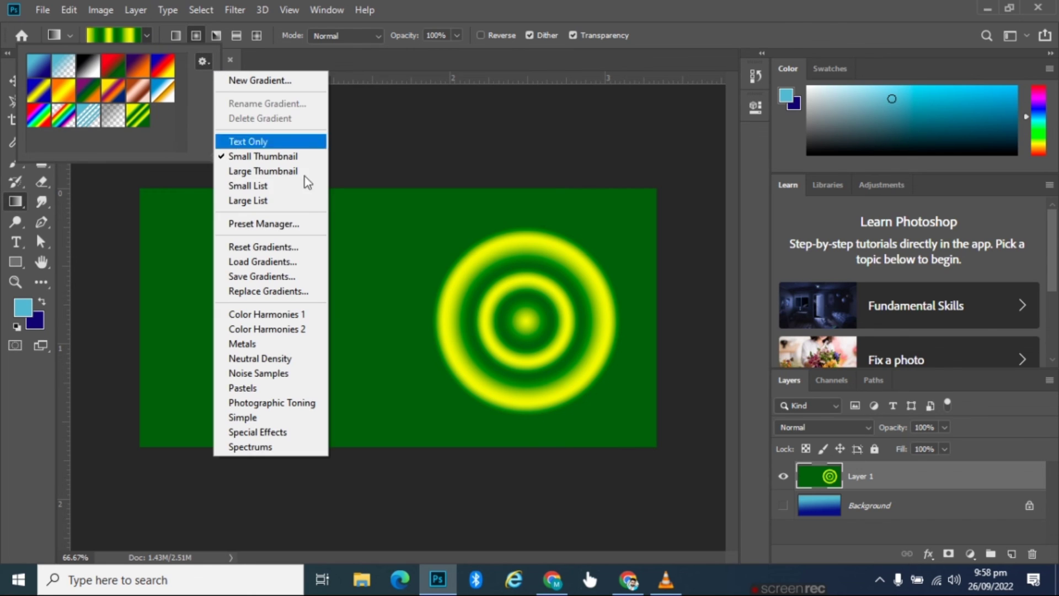
click(281, 247)
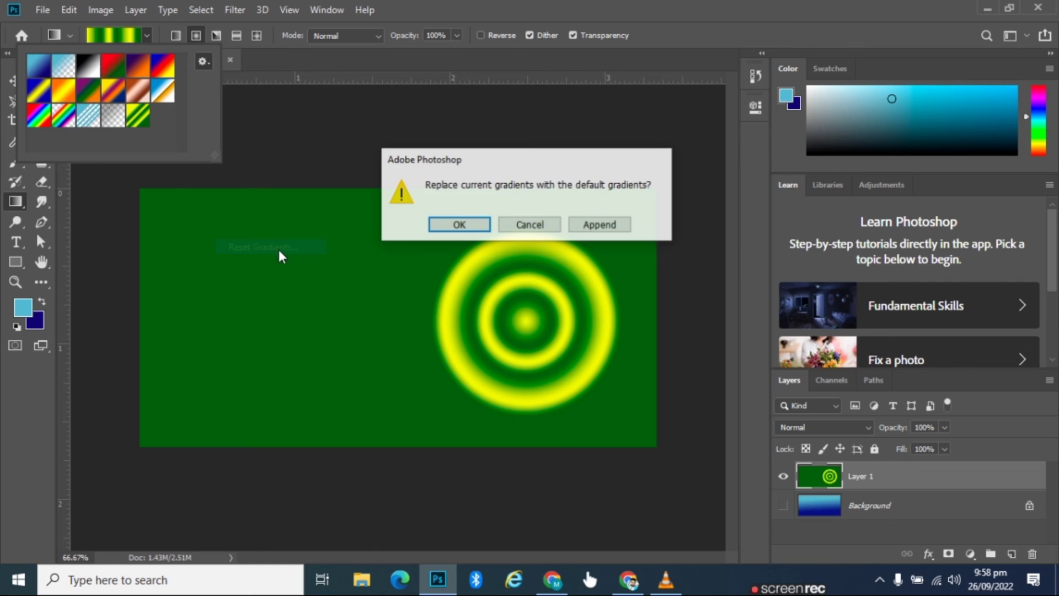
click(463, 225)
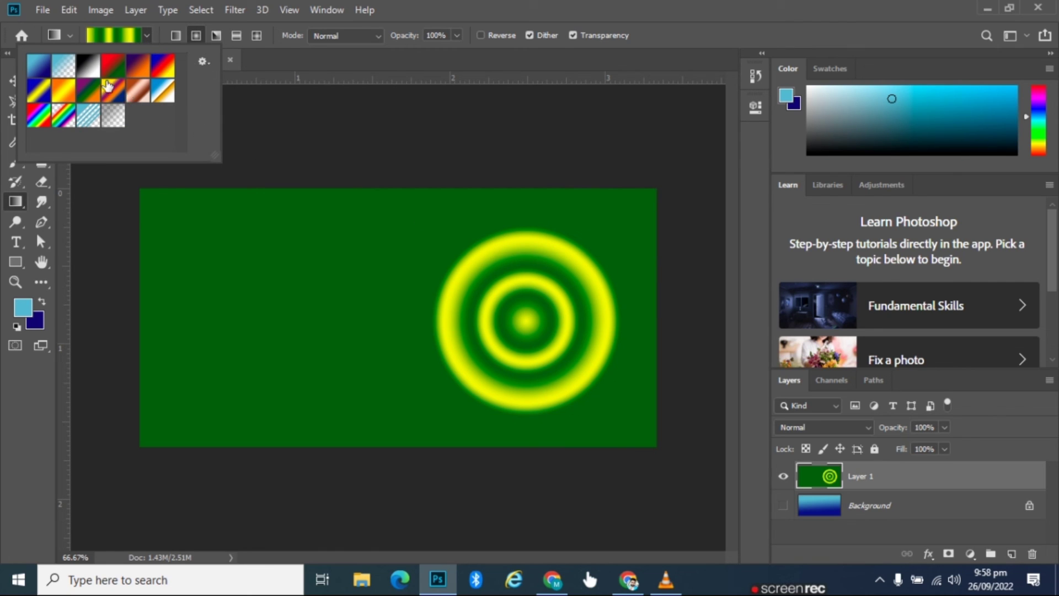
click(39, 66)
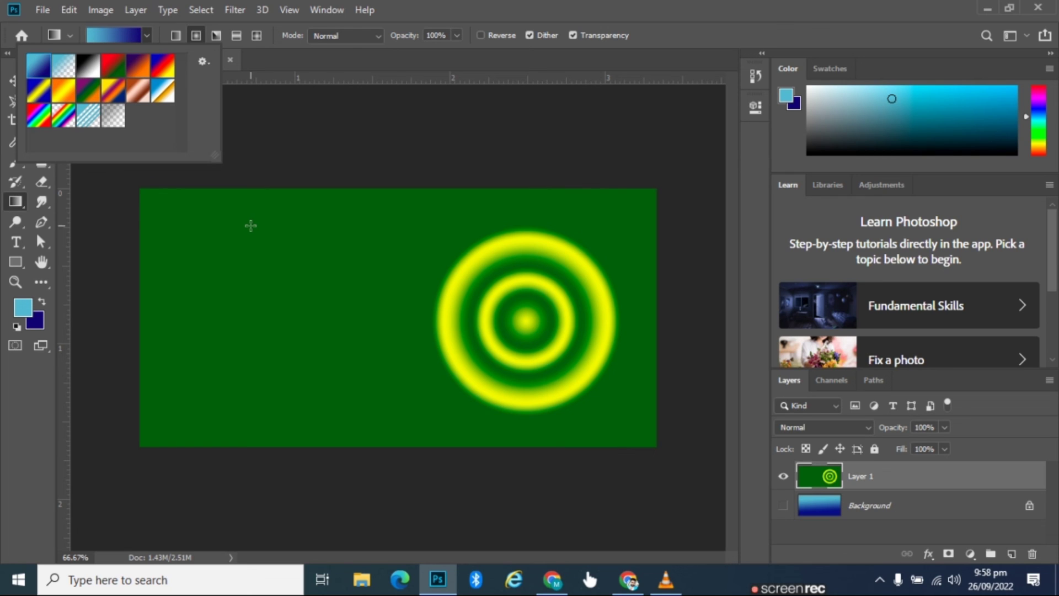
drag(251, 225, 418, 338)
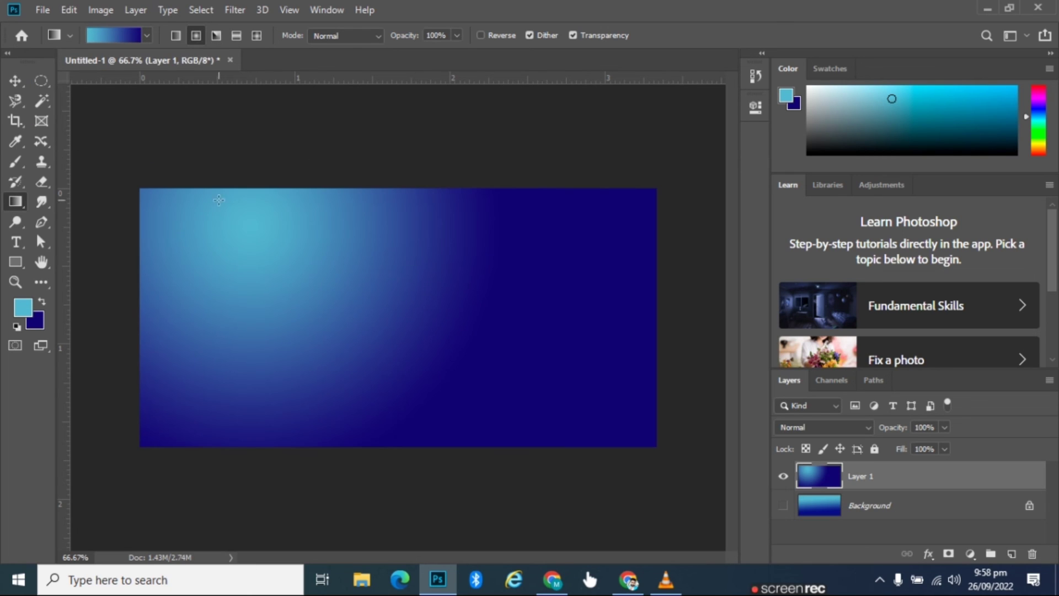
Step: Load Untitled Gradients.grd from the Desktop into the gradient presets
click(147, 34)
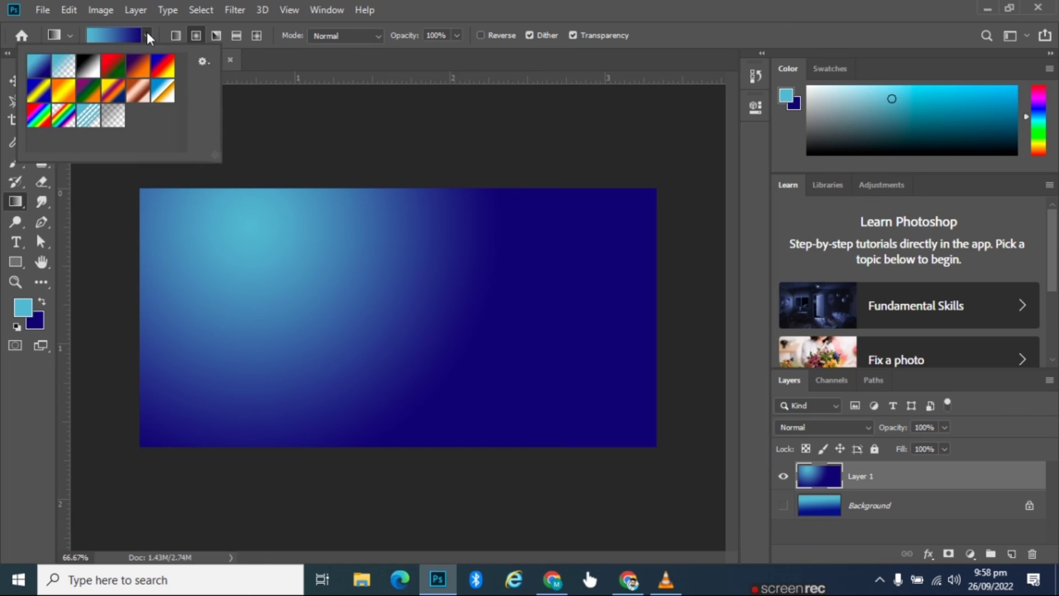
click(206, 62)
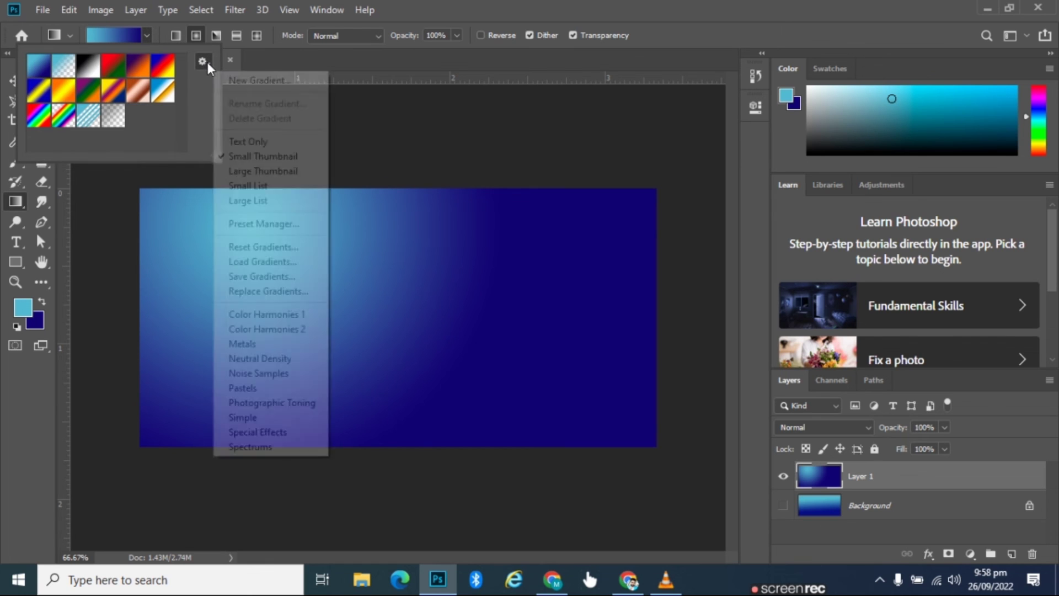
click(265, 267)
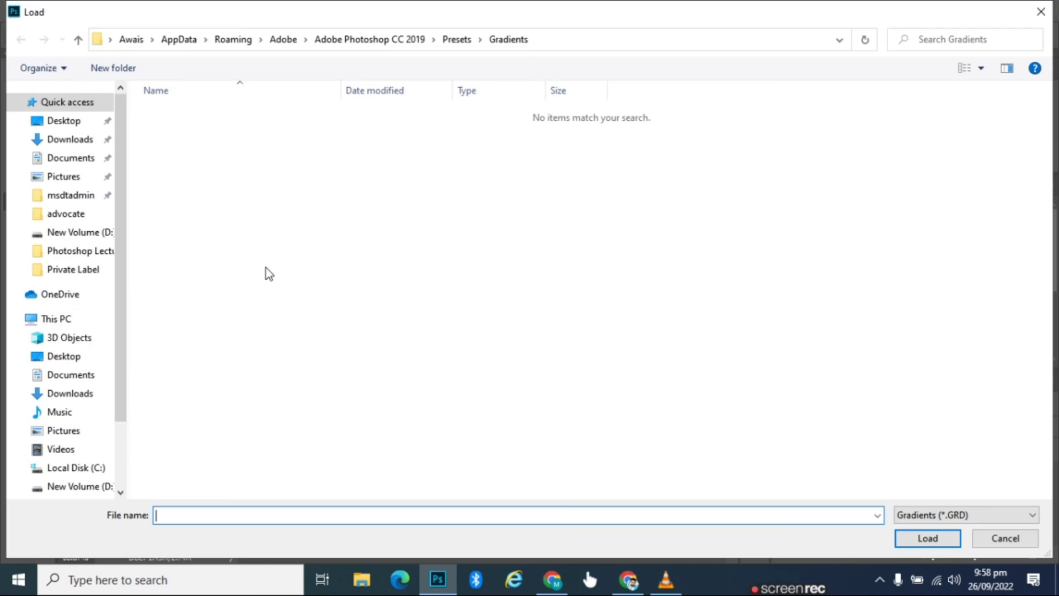
click(79, 123)
click(346, 130)
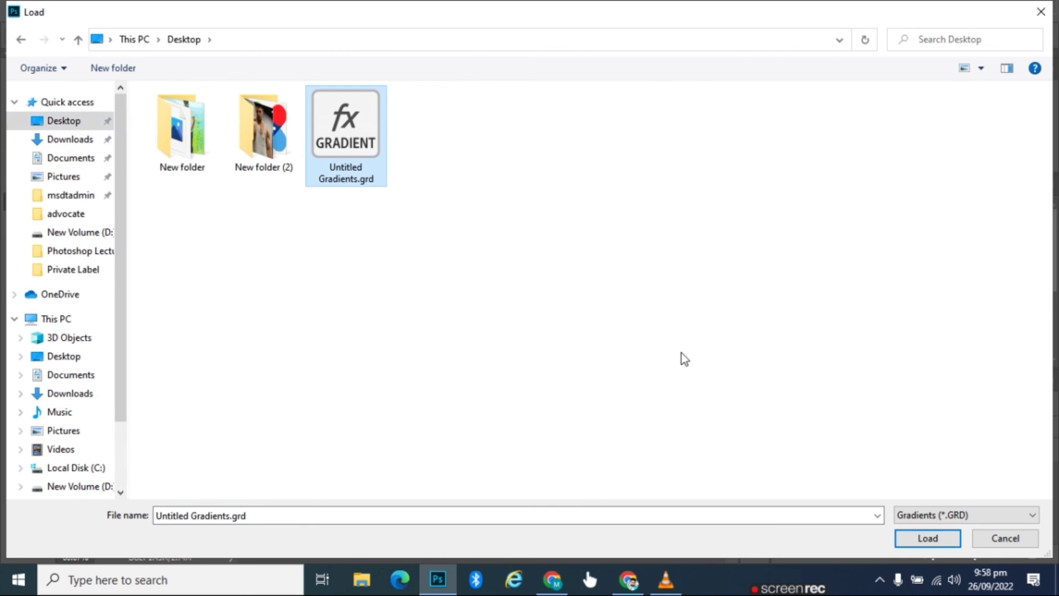
key(Return)
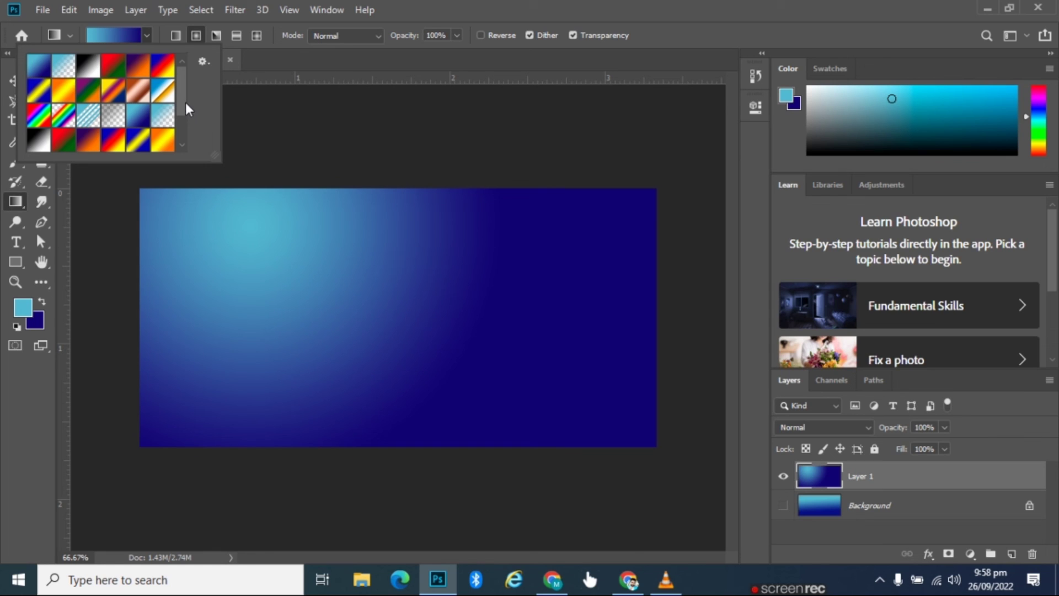
Step: Draw green and yellow radial rings from the upper left with the striped preset
drag(185, 102, 189, 137)
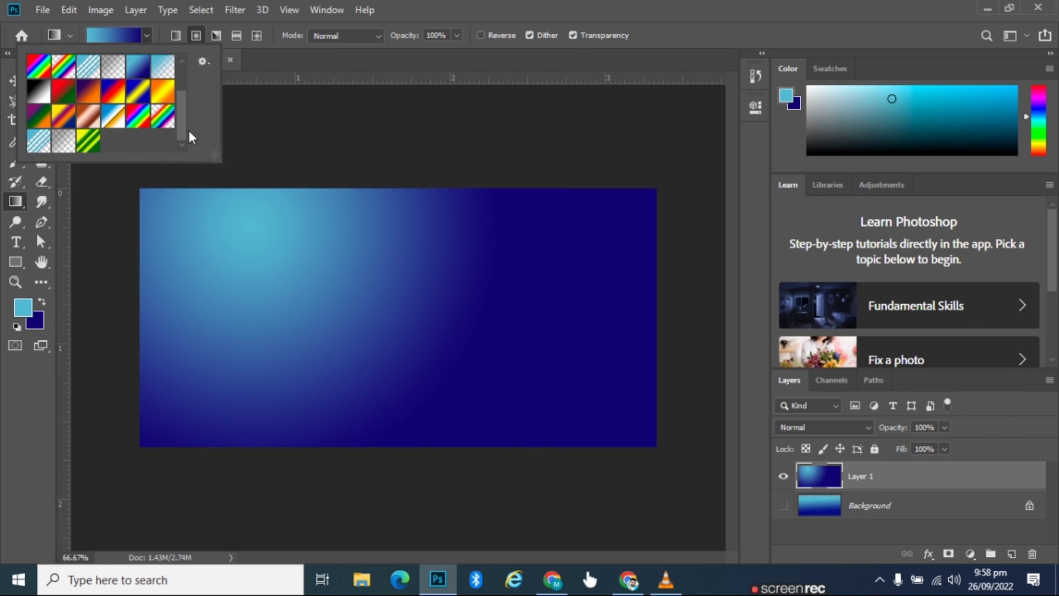
click(93, 145)
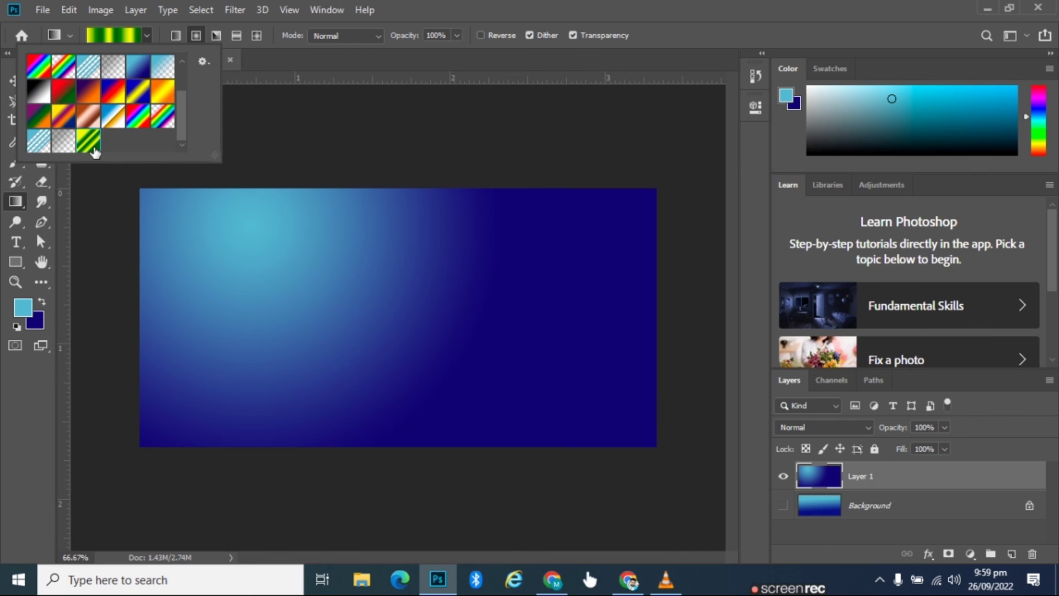
drag(230, 248, 455, 365)
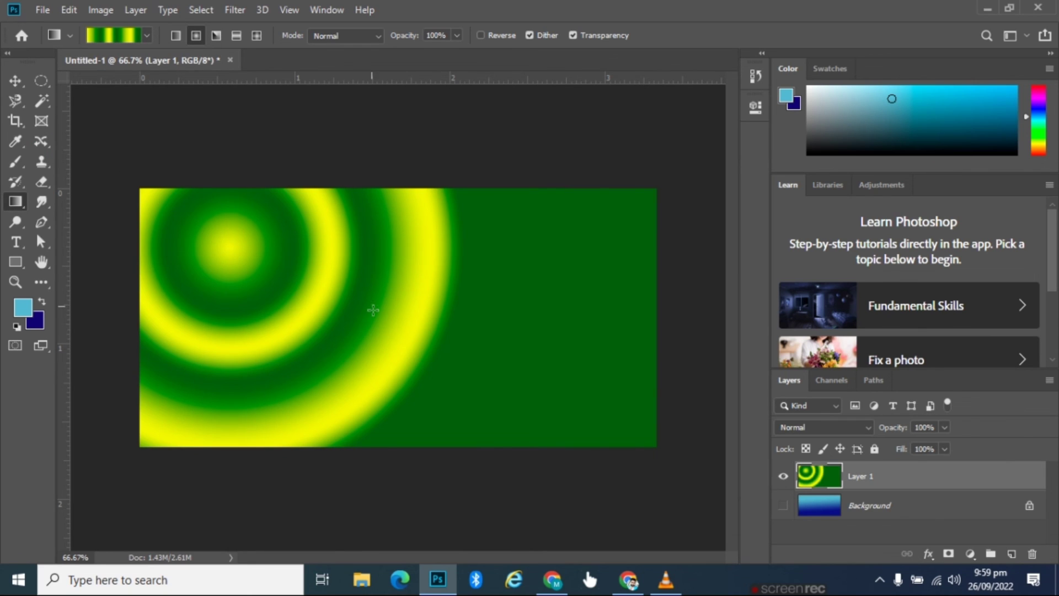
Step: Turn on Reverse and redraw the radial rings several times, ending left of centre
mouse_move(372, 306)
mouse_down()
mouse_move(447, 360)
mouse_move(310, 265)
mouse_up()
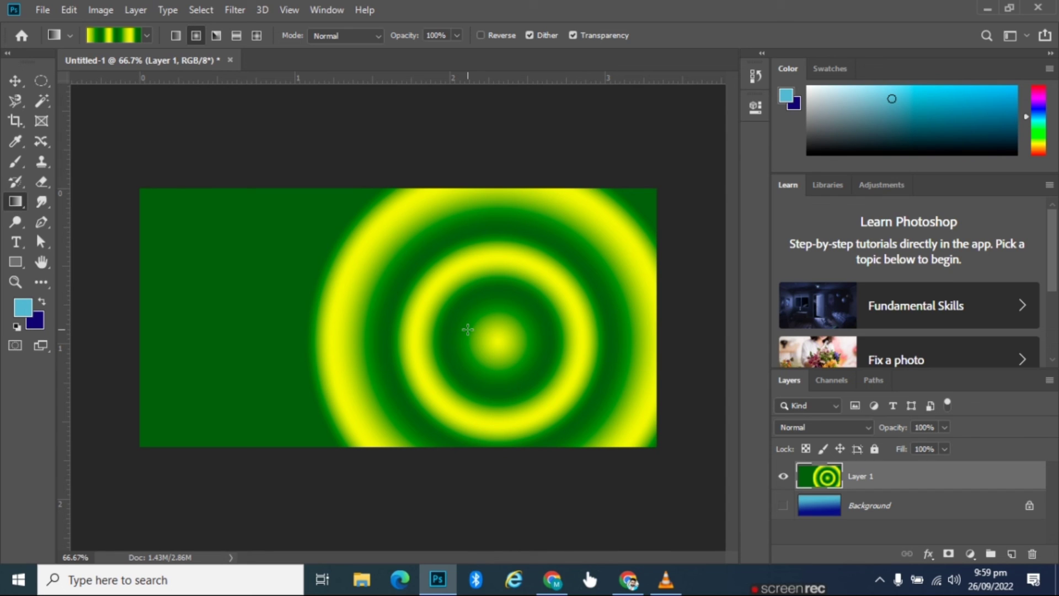
click(484, 36)
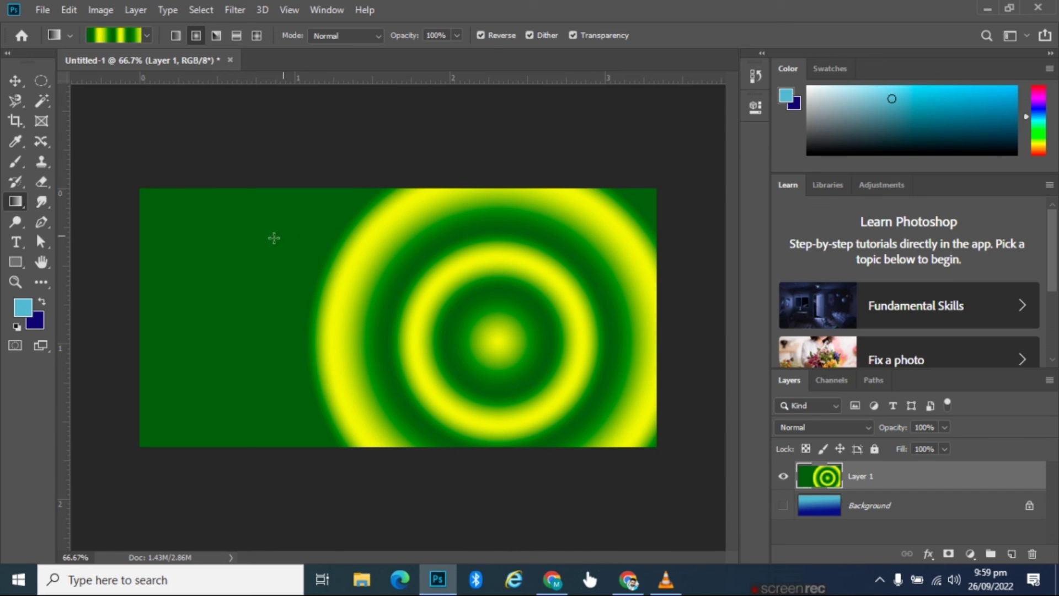
drag(270, 239, 376, 312)
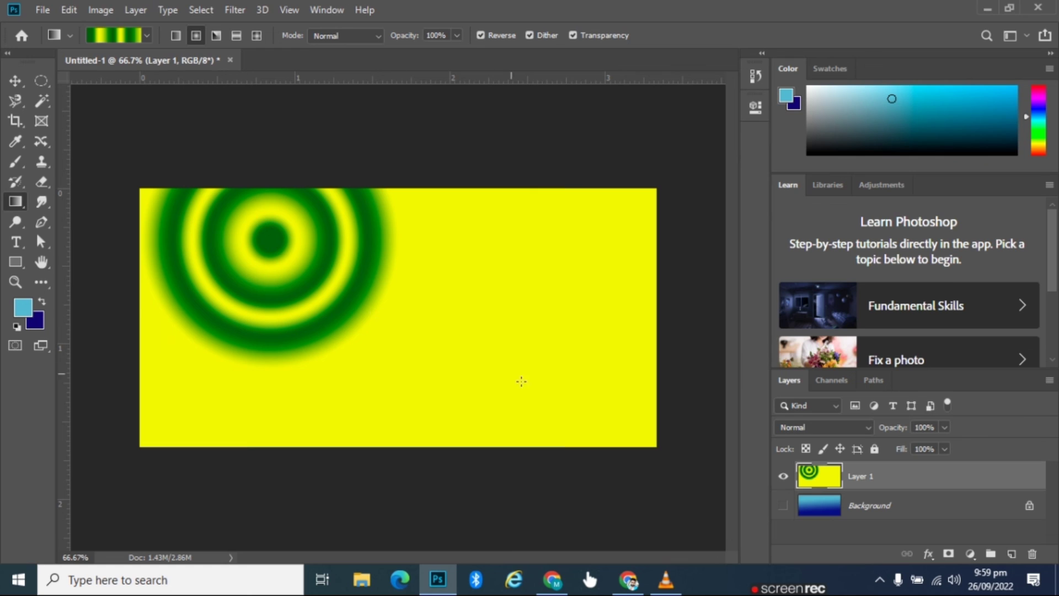
drag(522, 382, 390, 331)
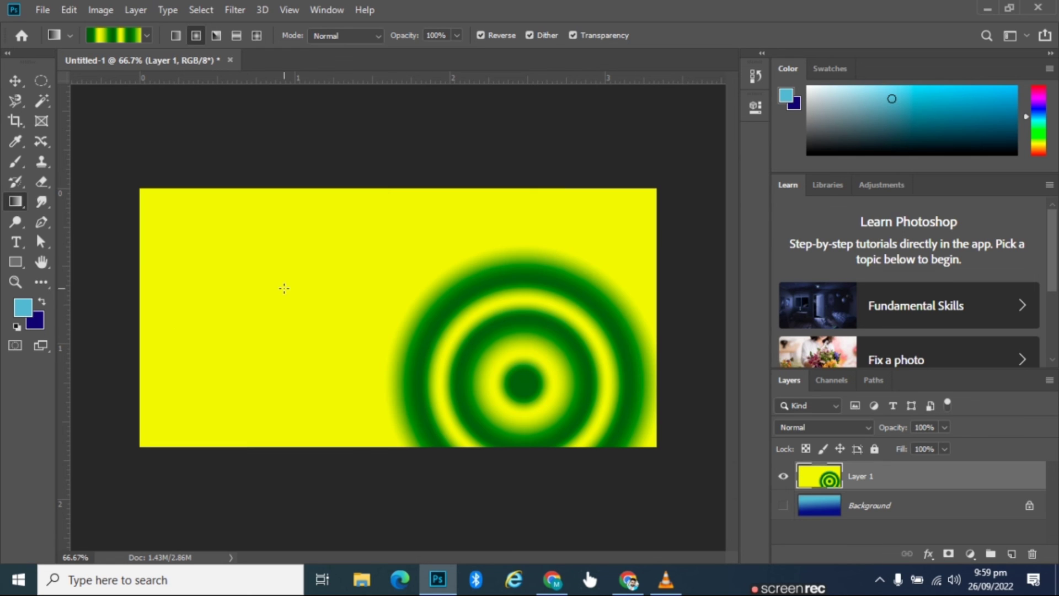
drag(284, 288, 414, 348)
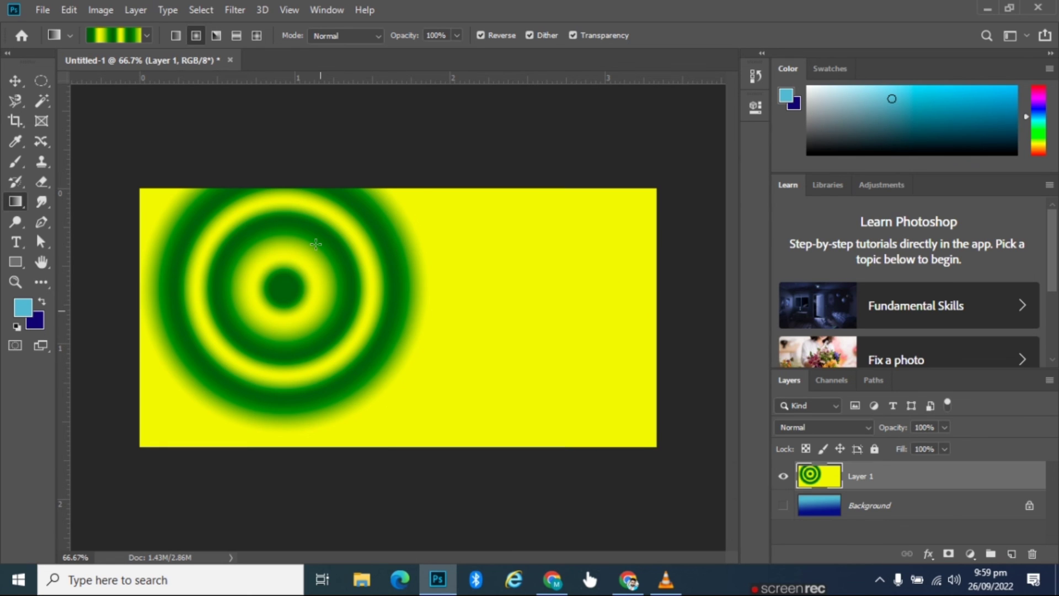
drag(492, 363, 404, 310)
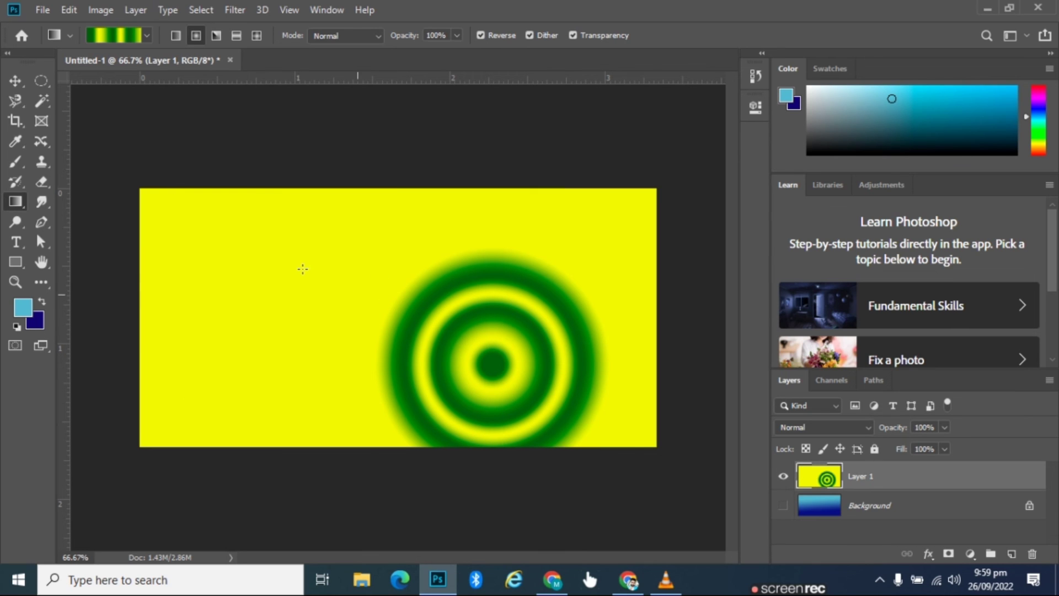
drag(287, 269, 387, 320)
Step: Set the gradient blend mode to Screen and drag three Screen gradients over the rings
click(380, 35)
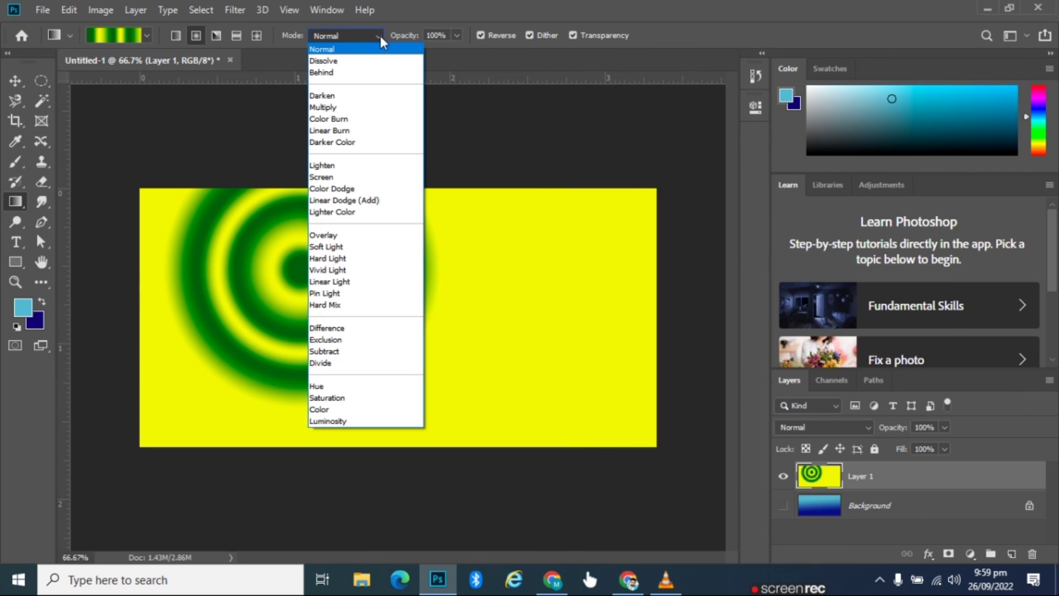
click(379, 35)
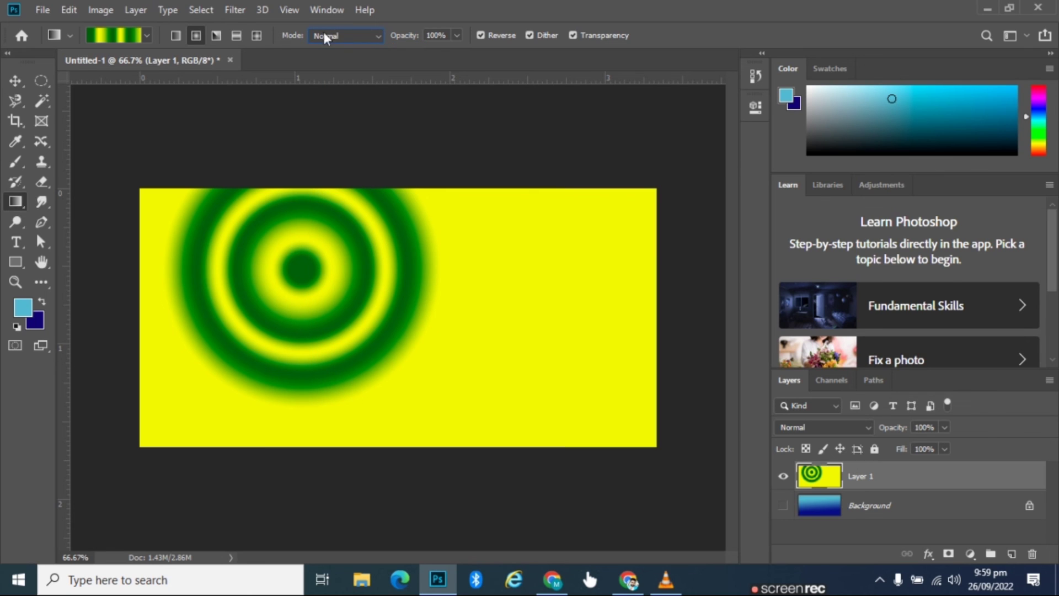
click(380, 35)
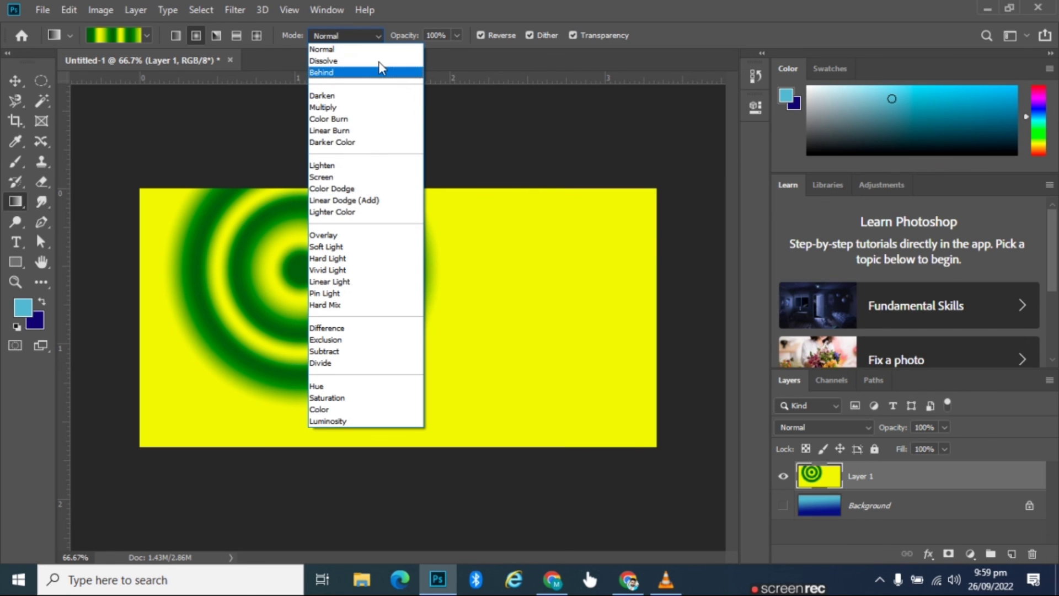
click(358, 176)
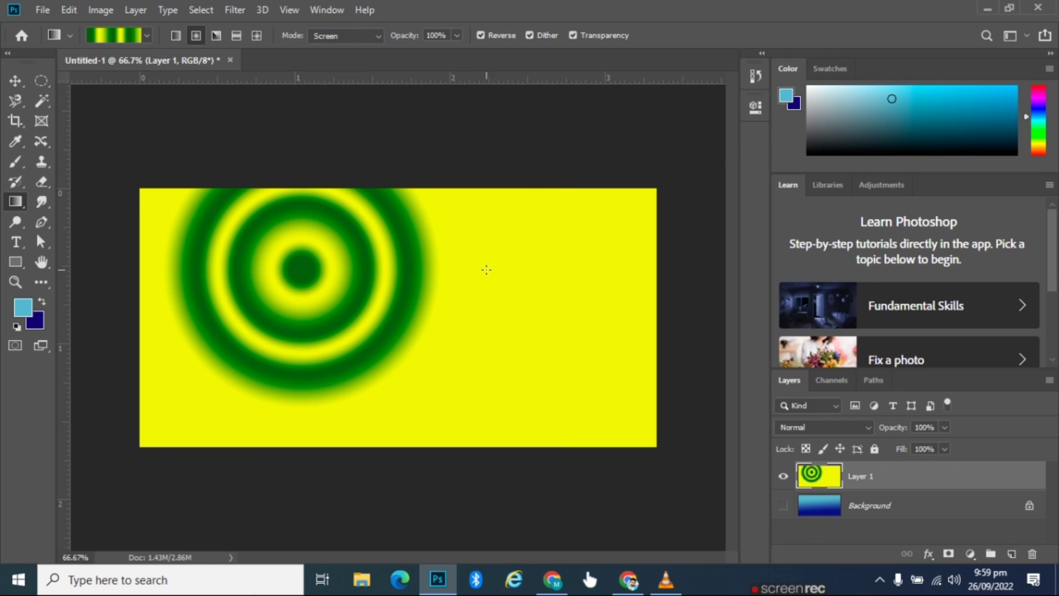
drag(520, 335, 490, 354)
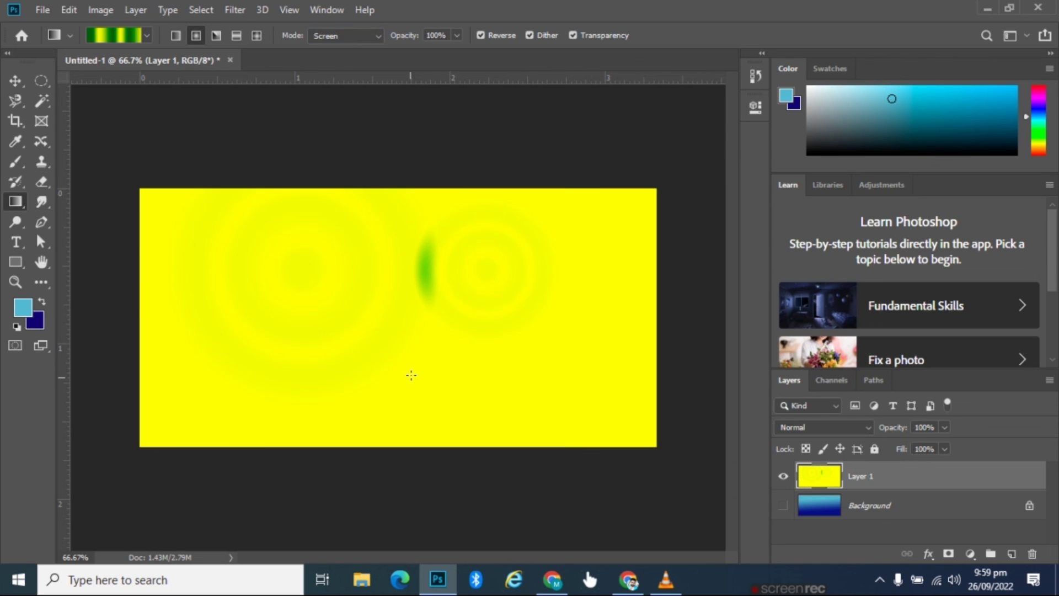
drag(411, 374, 529, 397)
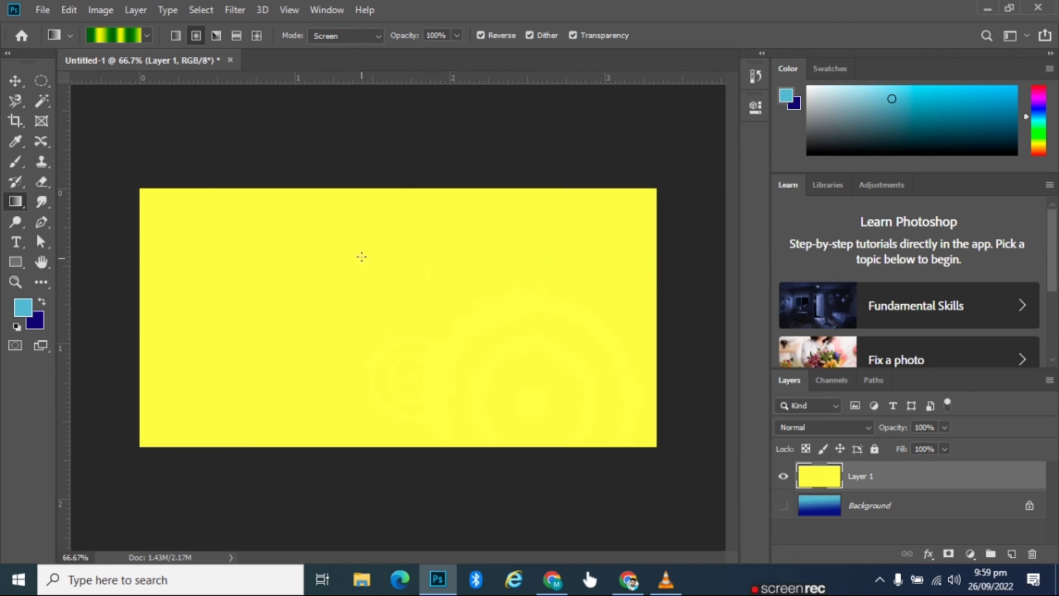
drag(360, 256, 465, 343)
Step: Undo the Screen gradients, restore Normal blend mode, and switch to linear gradients
key(v)
key(ctrl+z)
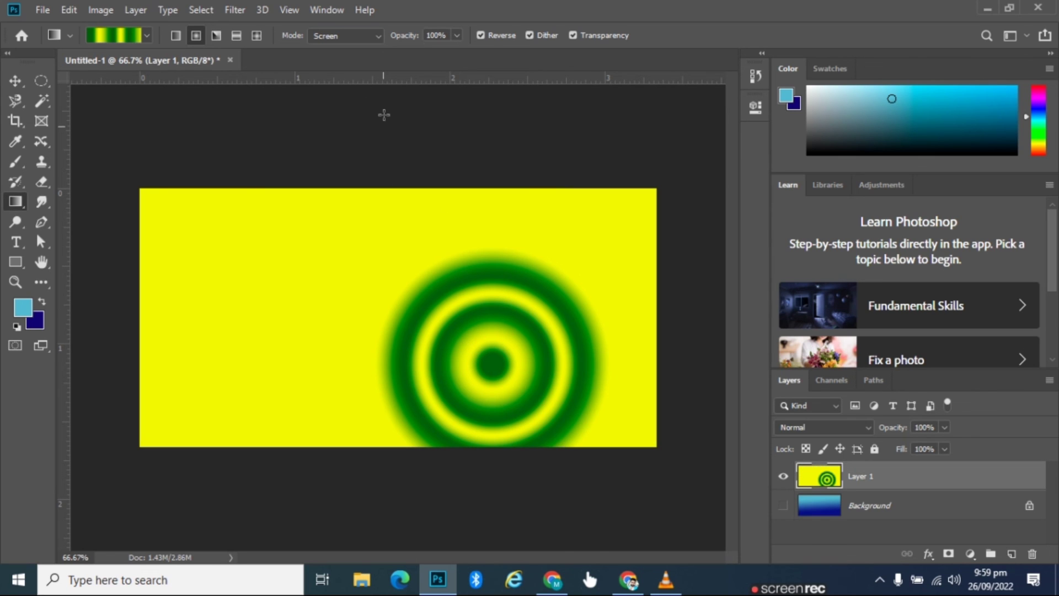
click(345, 35)
click(355, 51)
click(177, 35)
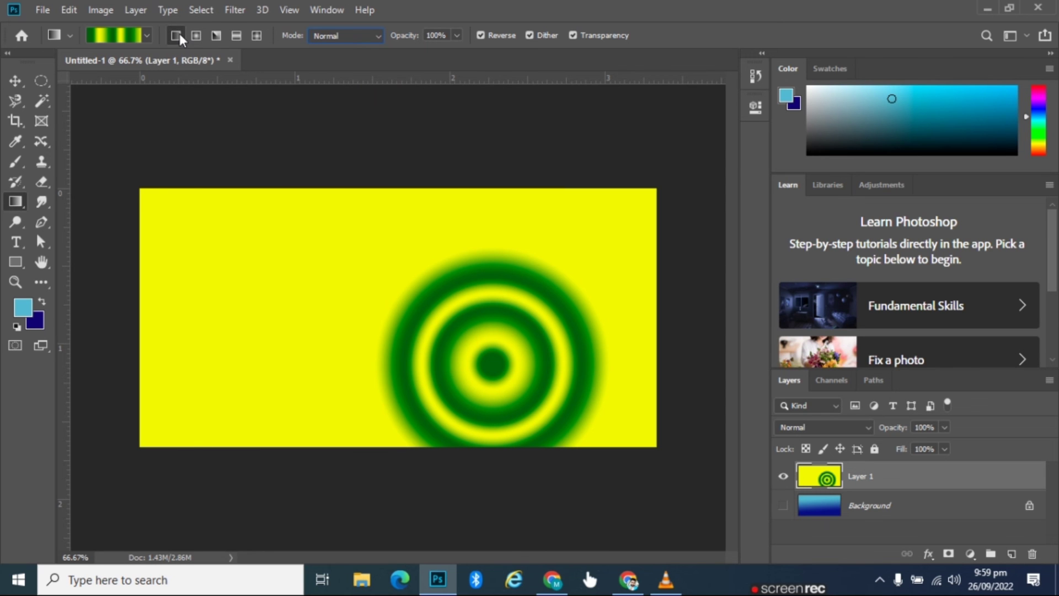